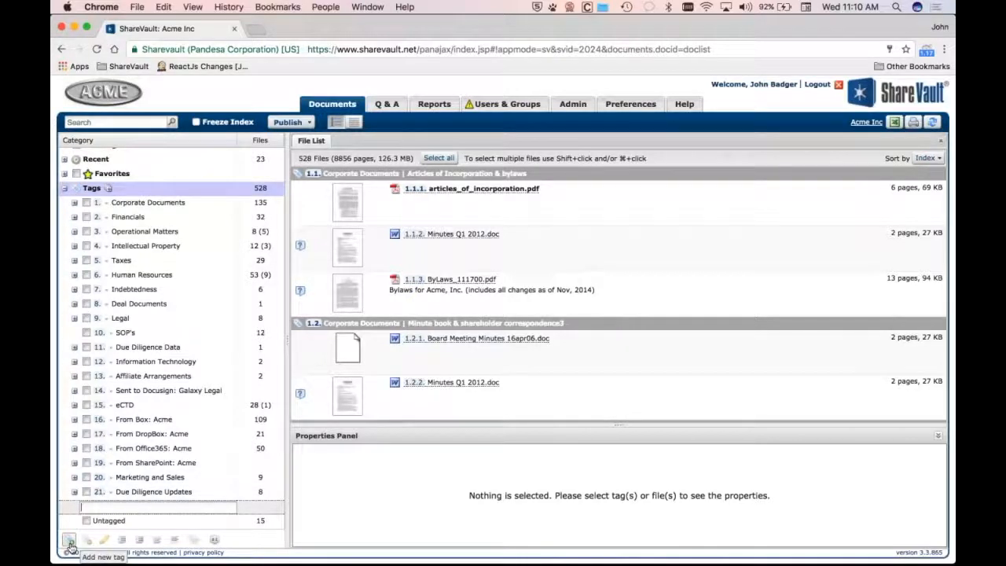
Add a new top-level tag named "New Tag" at the end of the tag list
type("No")
type("w Tag")
key("Return")
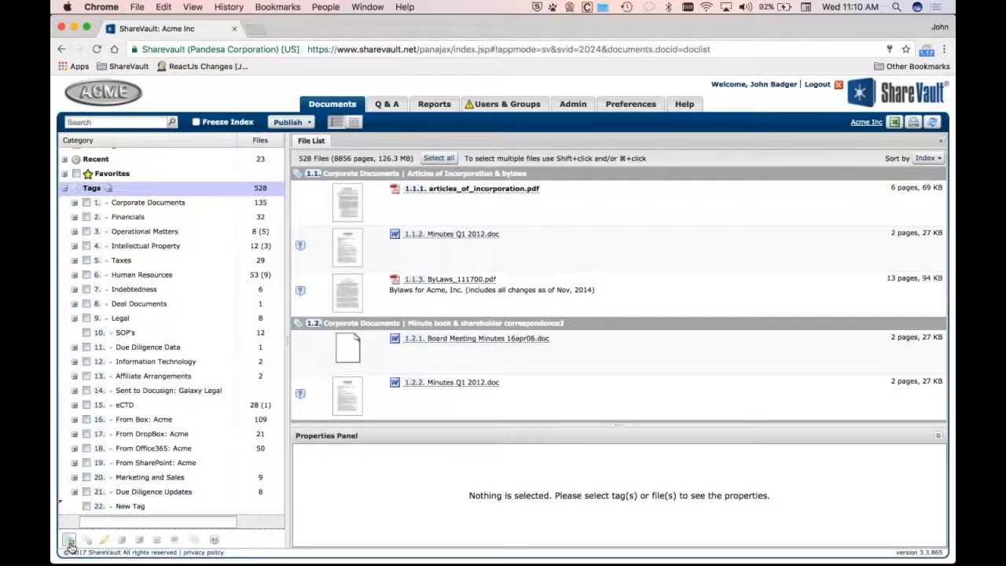
Indent the next tag entry and name it "New Sub Tag" as a subtag of New Tag
key("Tab")
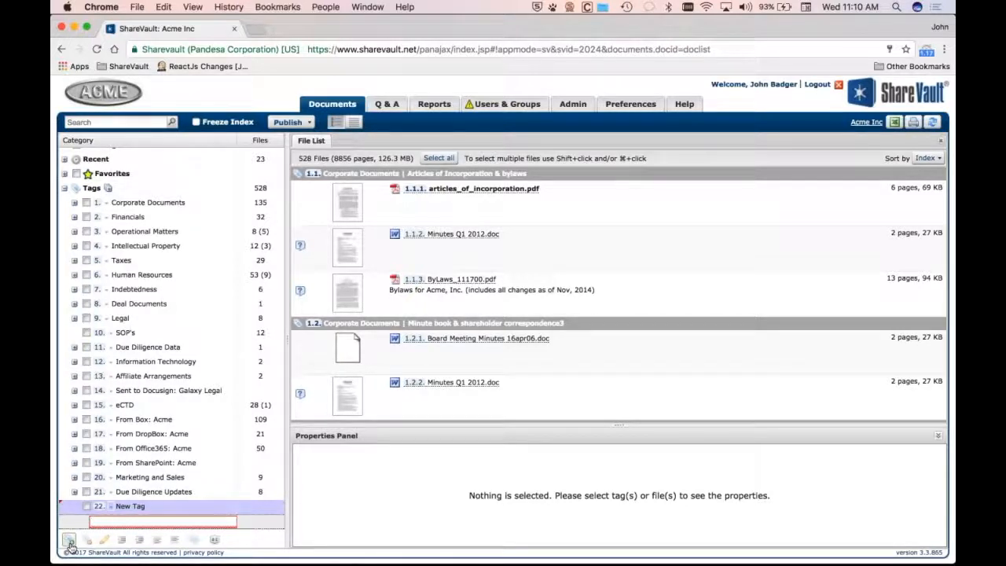
type("New Sub Tag")
key("Return")
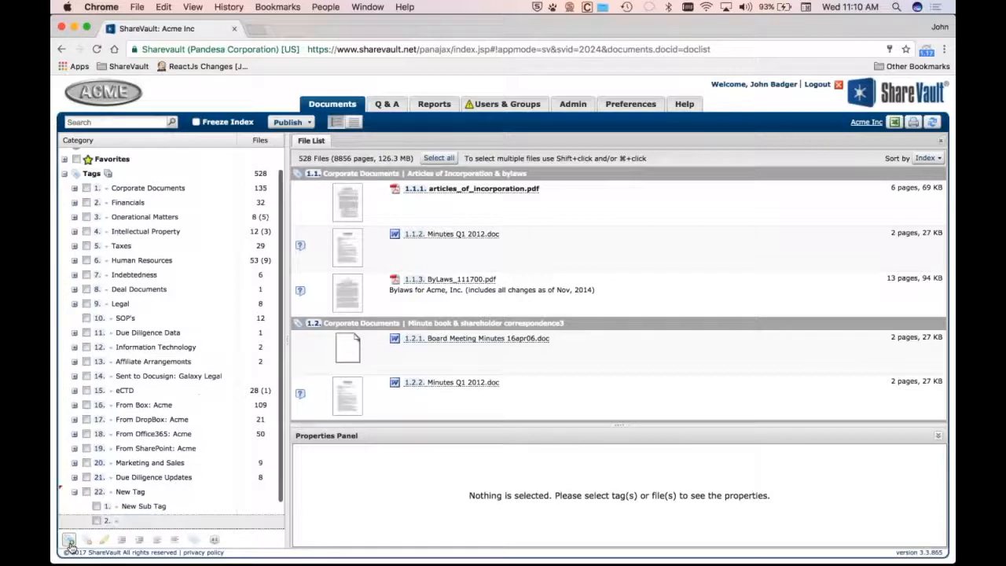
Add a second subtag under New Tag named "Another sub tag"
type("New")
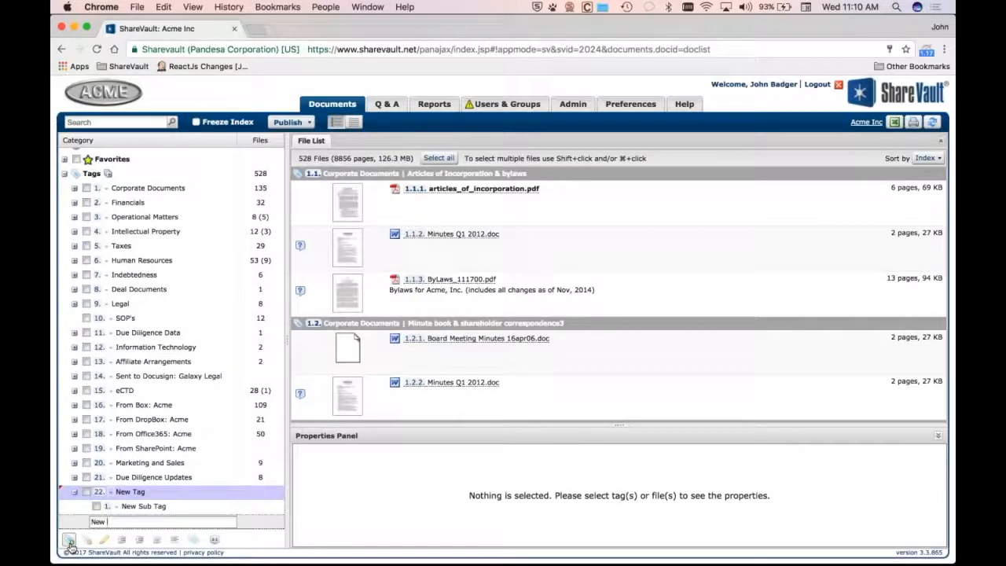
key("BackSpace")
key("BackSpace")
type("Anpther sub tag")
key("Return")
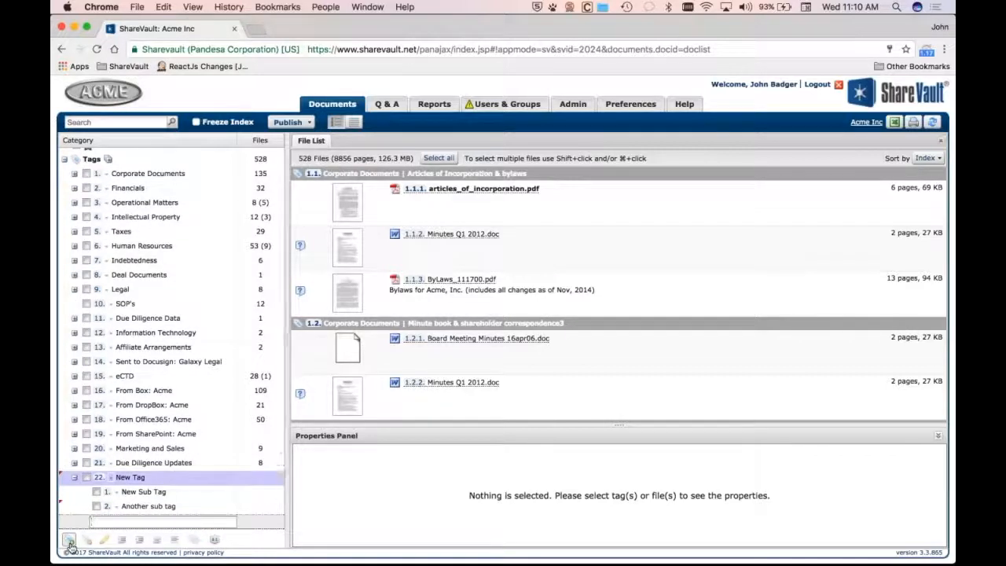
Outdent back to the top level and add two tags named "asdasdf" and "asdfasdf"
key("shift+Tab")
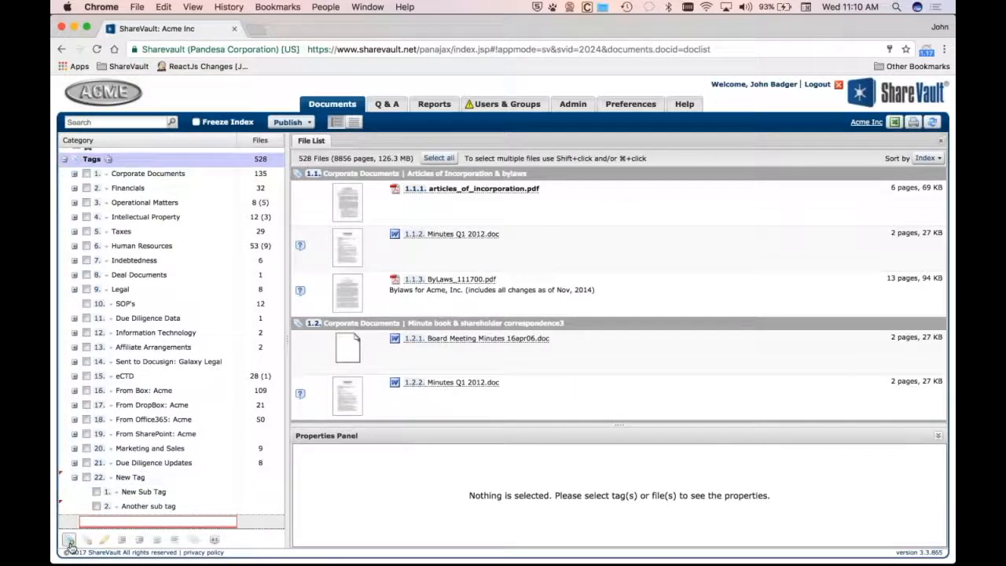
type("asdasdf")
key("Return")
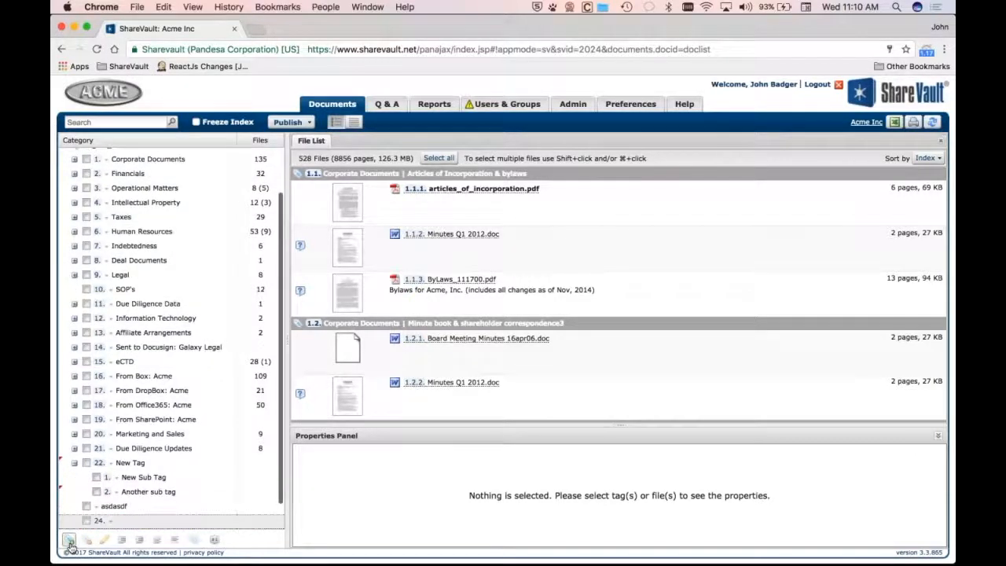
type("asdfasdf")
key("Return")
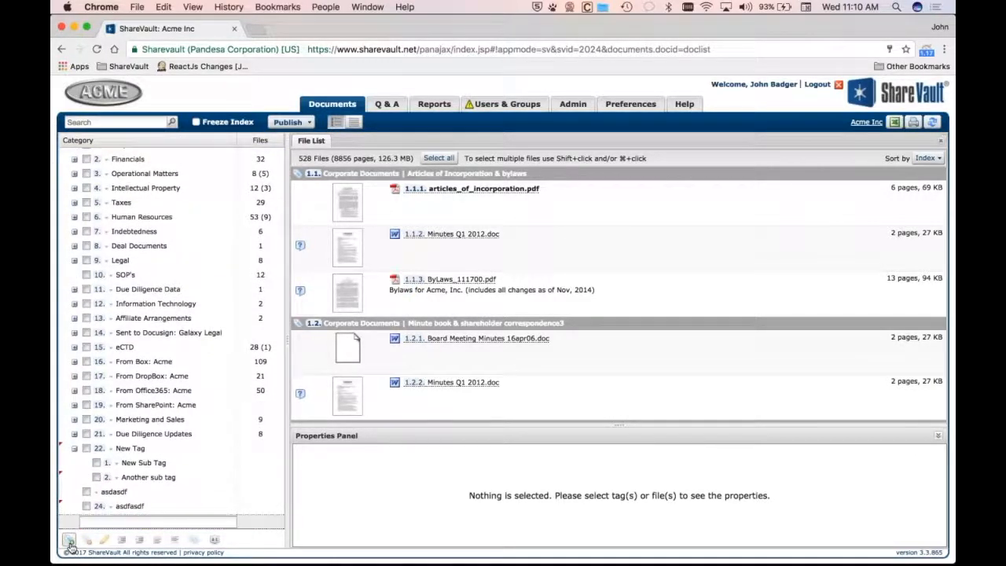
Indent the next entry and add "dadsfasdf" as a subtag of the asdfasdf tag
key("Tab")
type("dadsfasdf")
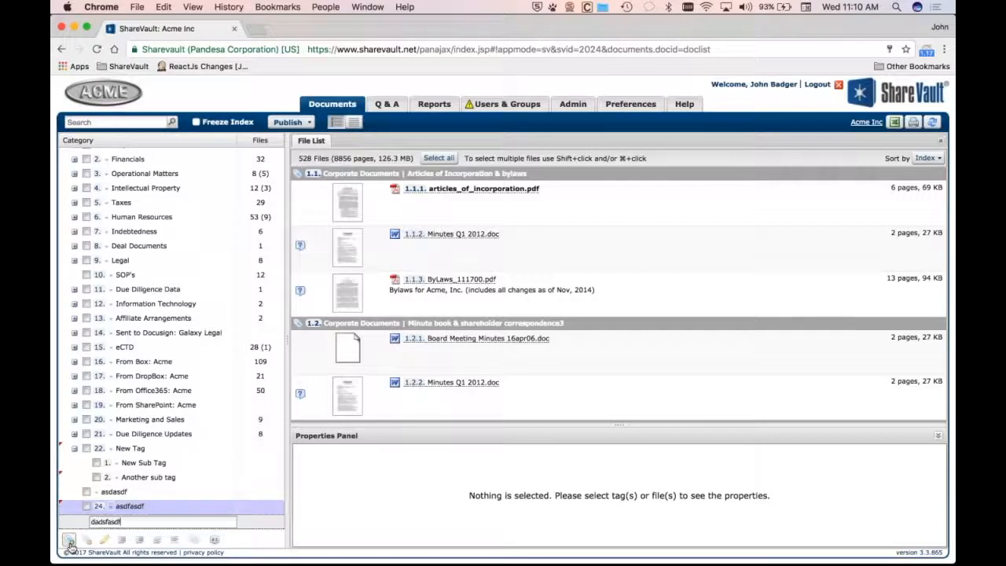
key("Return")
Add a nested subtag "asdfasdf" beneath dadsfasdf, then leave tag entry
key("Tab")
type("asdfasdf")
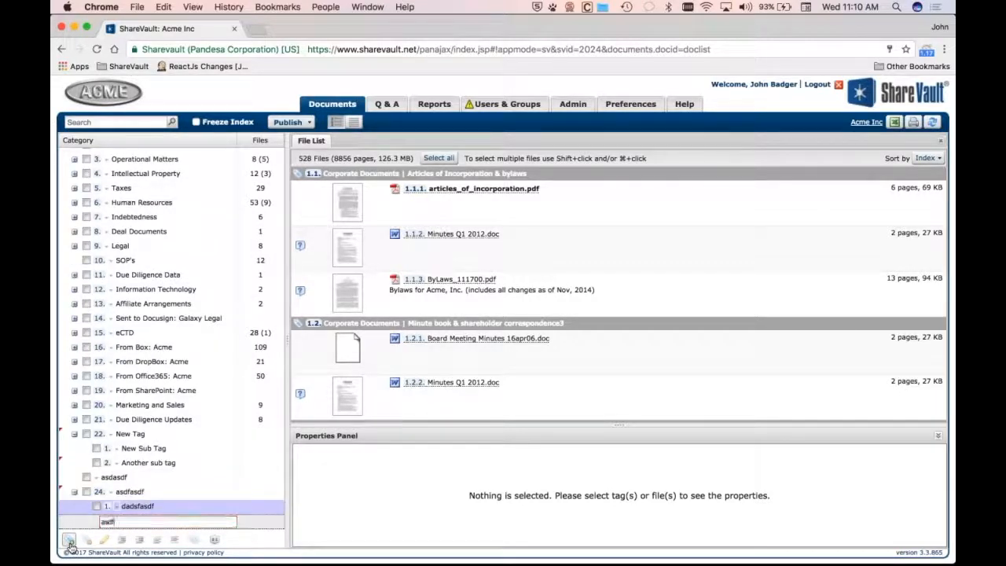
key("Return")
key("shift+Tab")
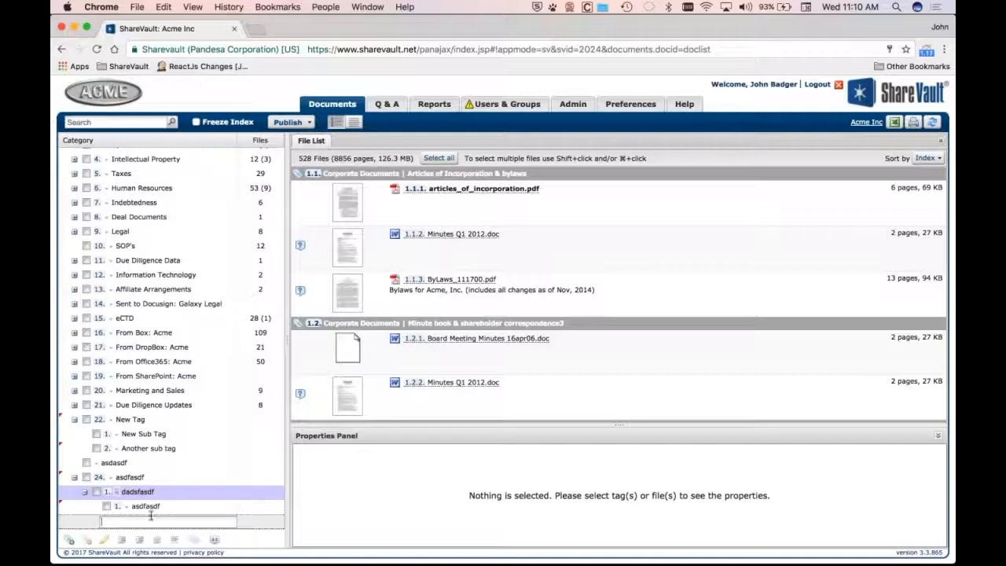
key("Escape")
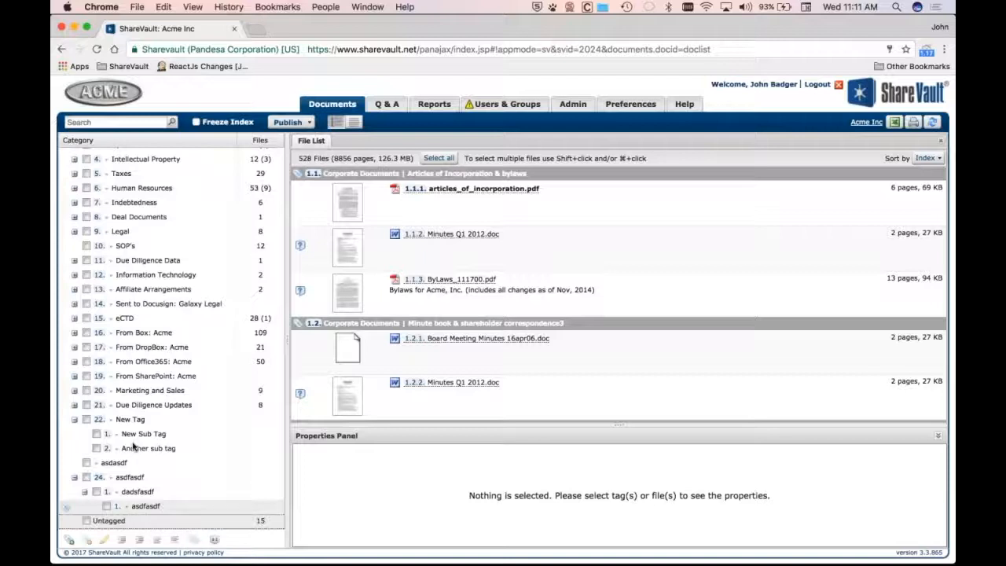
Promote the nested asdfasdf subtag so it sits alongside dadsfasdf under the asdfasdf tag
left_click(141, 506)
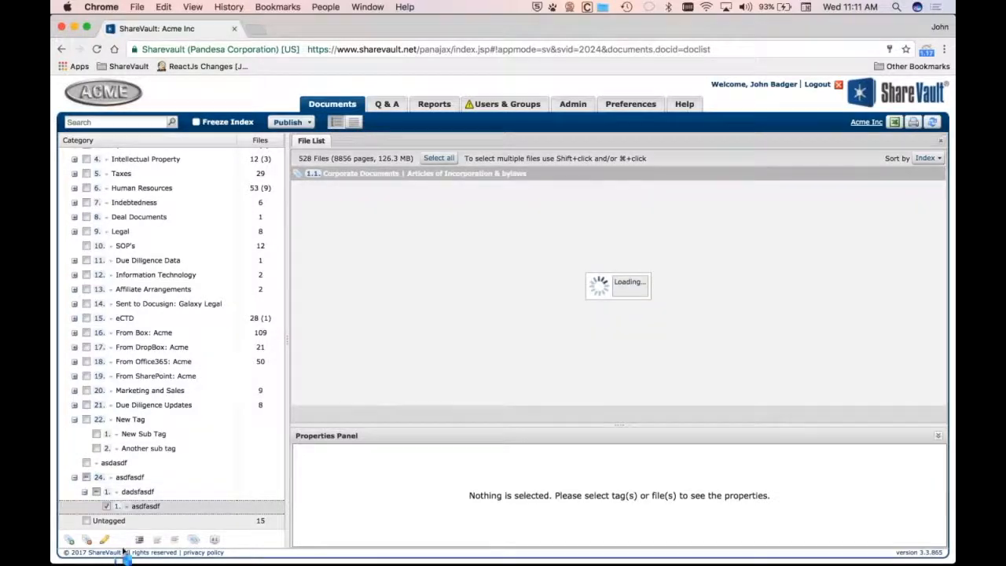
left_click(139, 540)
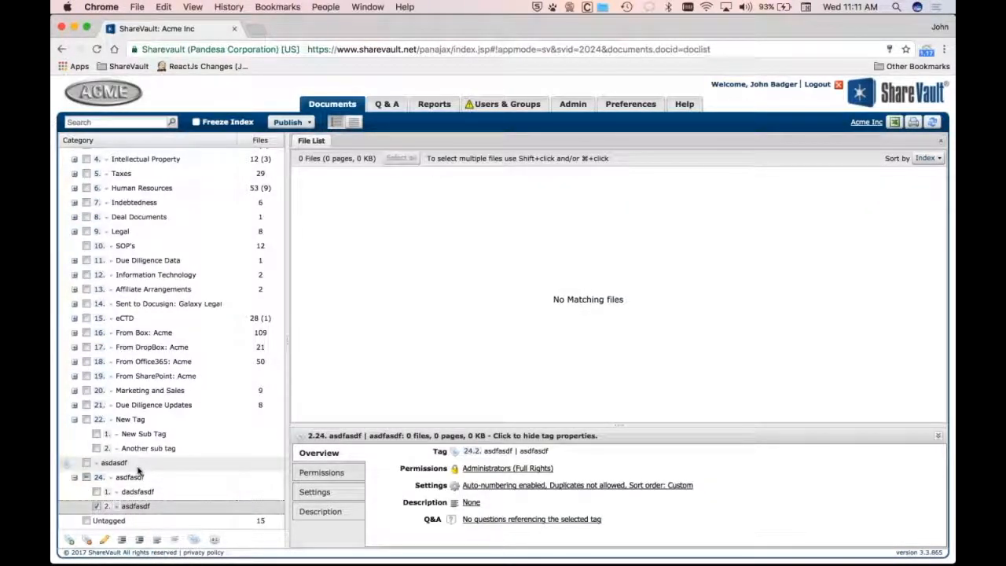
scroll(138, 470, "down", 1)
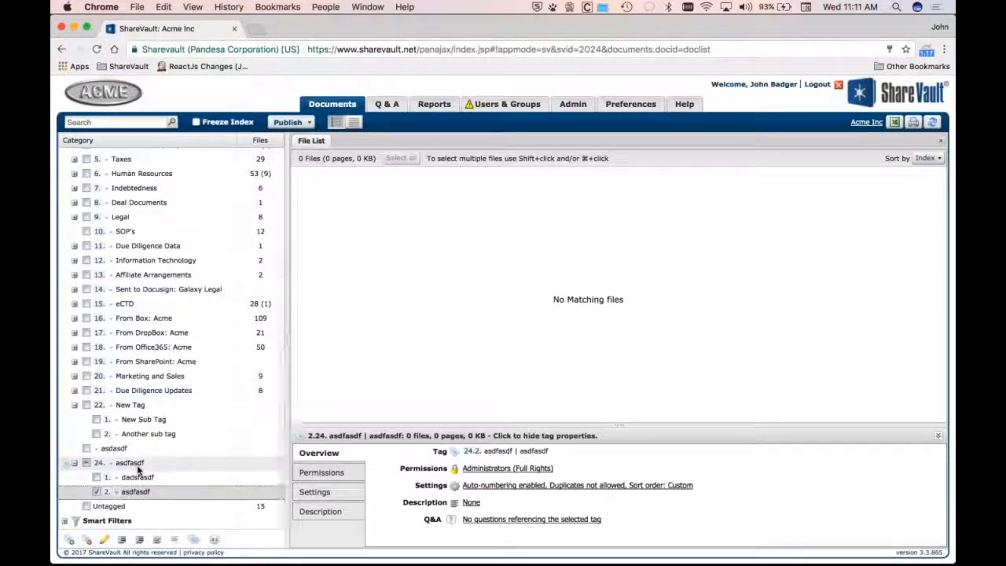
Switch to Excel and examine the tags-list-11 spreadsheet's indented tag names and their descriptions
key("super+Tab")
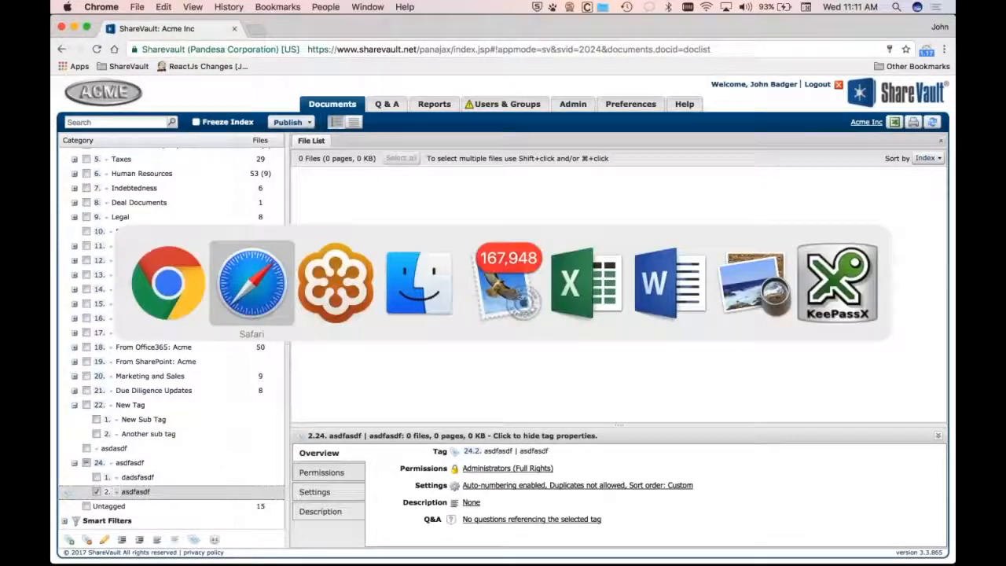
key("super+Tab")
key("super+Tab")
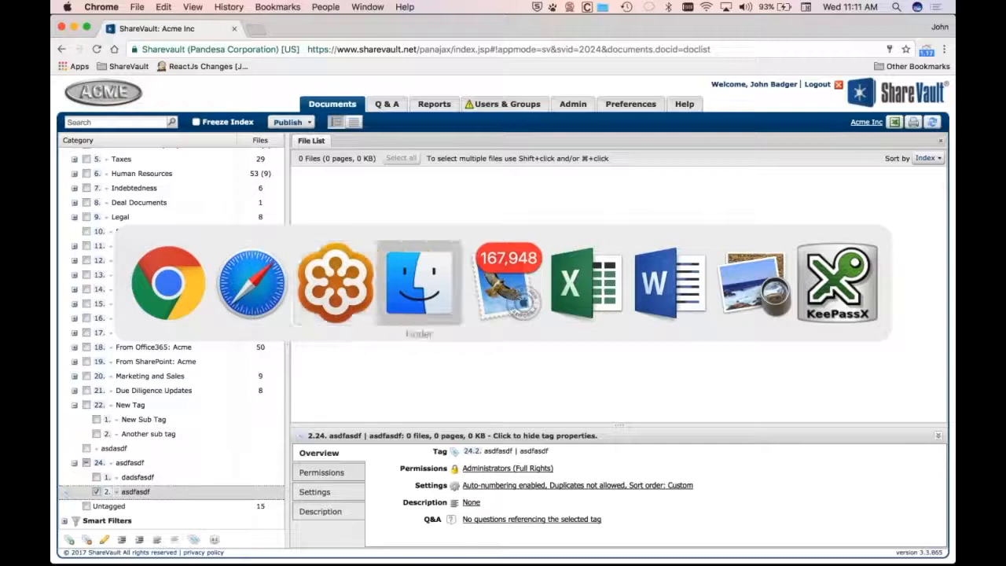
key("super+Tab")
key("super+Tab")
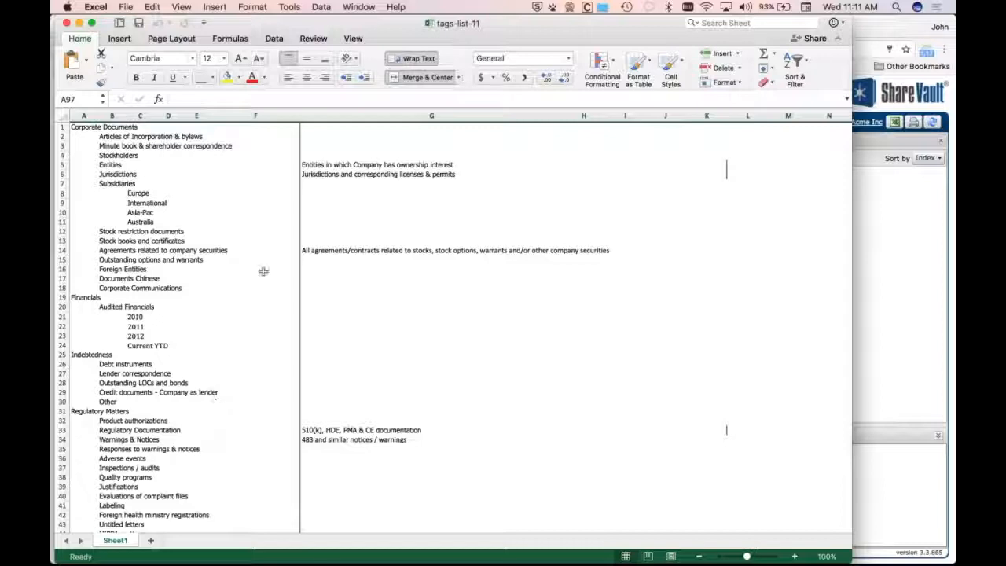
left_click(309, 165)
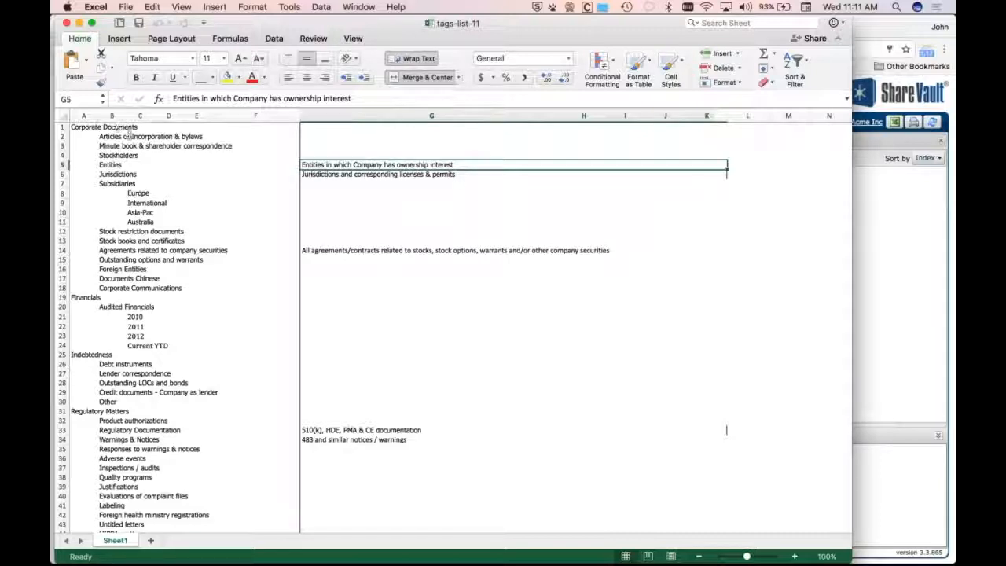
key("super+Tab")
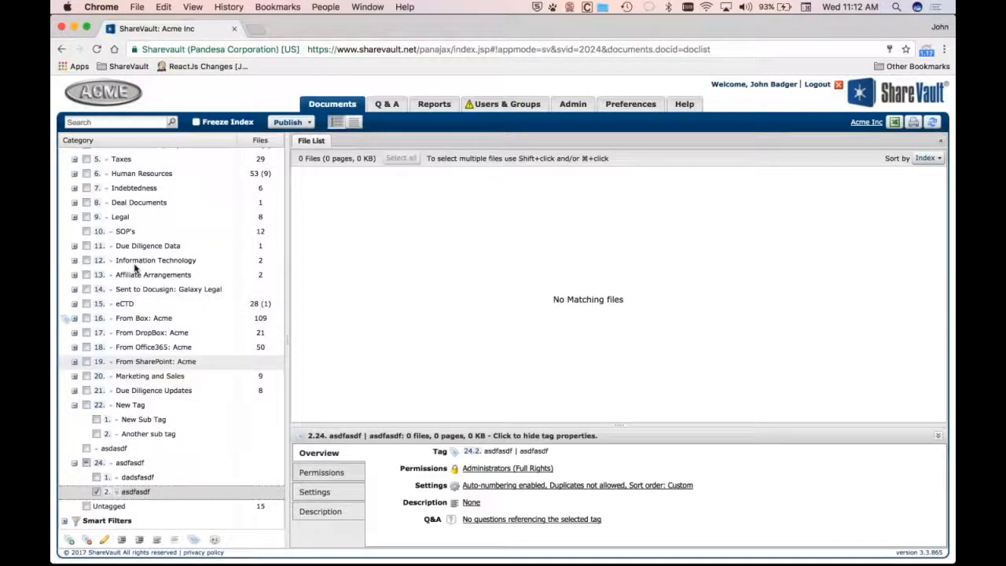
key("super+Tab")
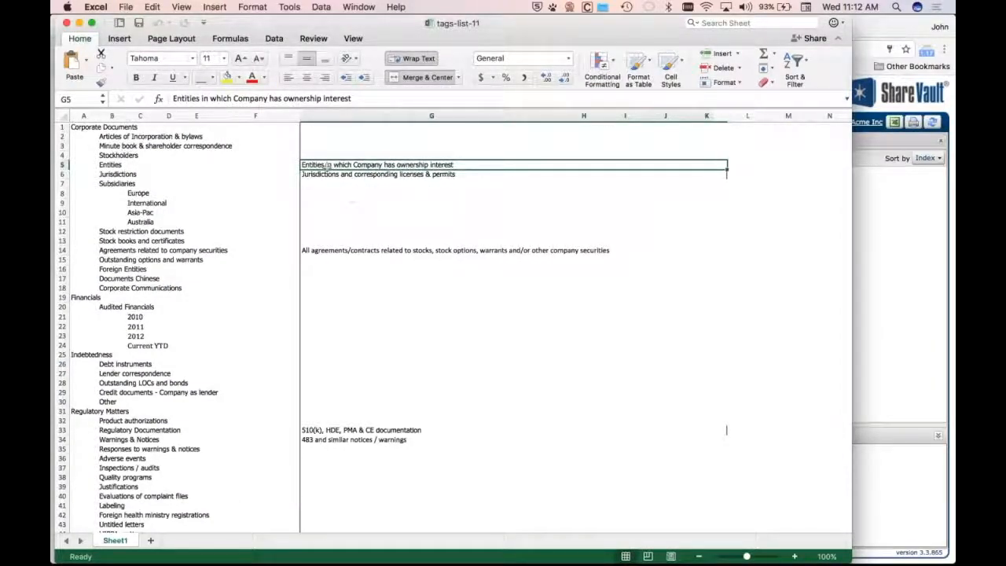
left_click(318, 250)
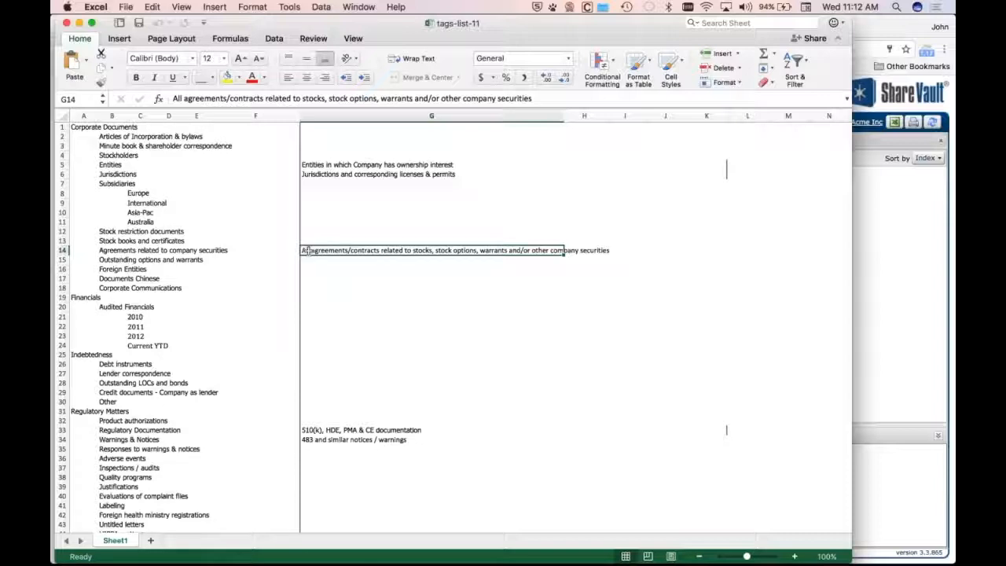
scroll(389, 167, "up", 1)
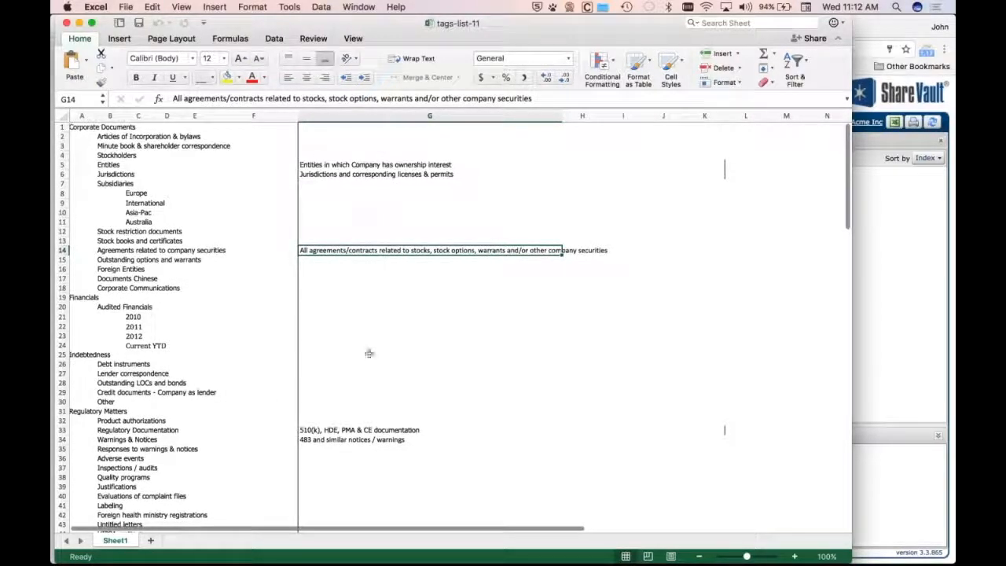
left_click(198, 251)
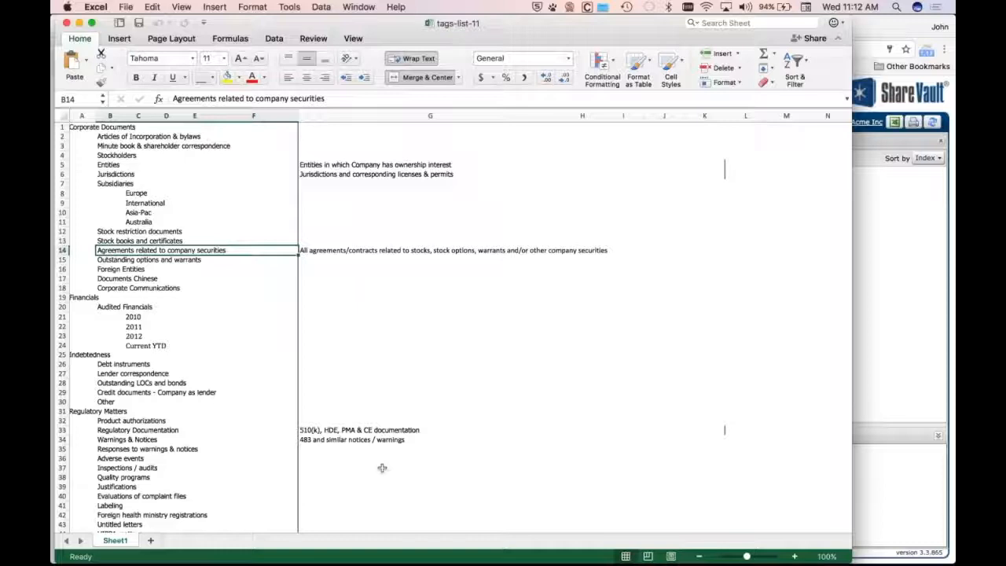
Select the tag list from cell A1 through column K, row 44, and copy it
left_click(81, 128)
left_click_drag(81, 129, 723, 229)
left_click_drag(356, 264, 348, 489)
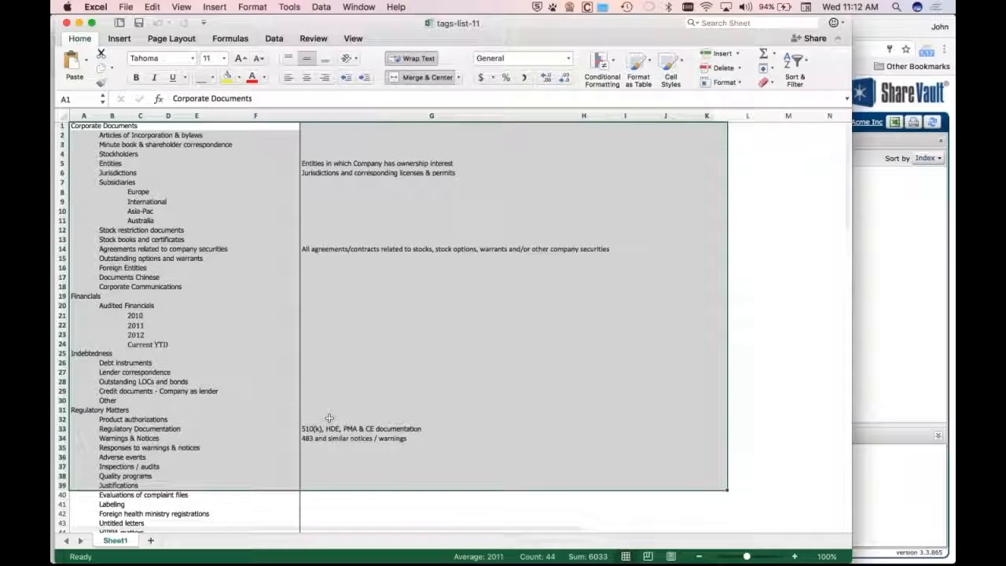
scroll(467, 455, "down", 4)
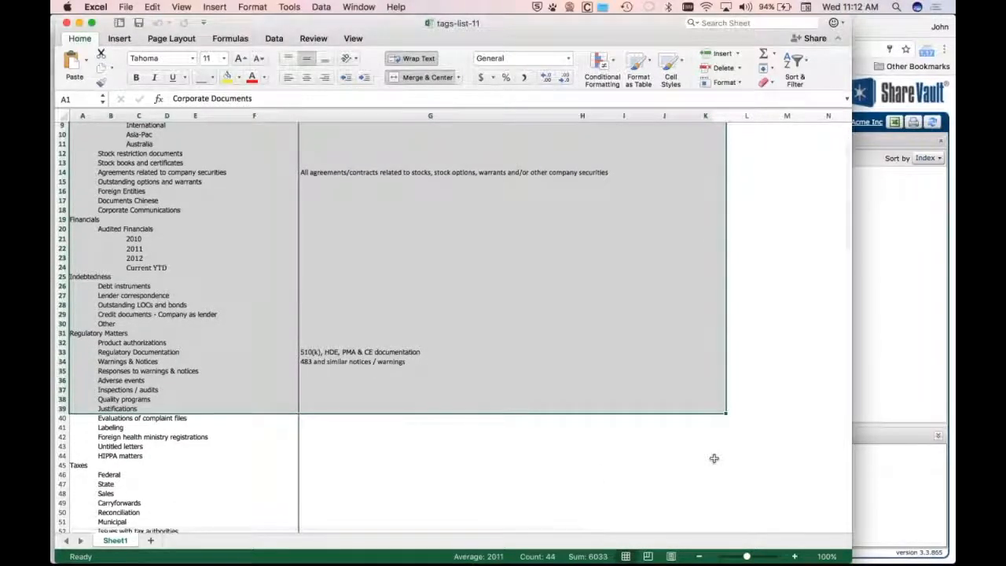
left_click(711, 456, "shift")
right_click(288, 229)
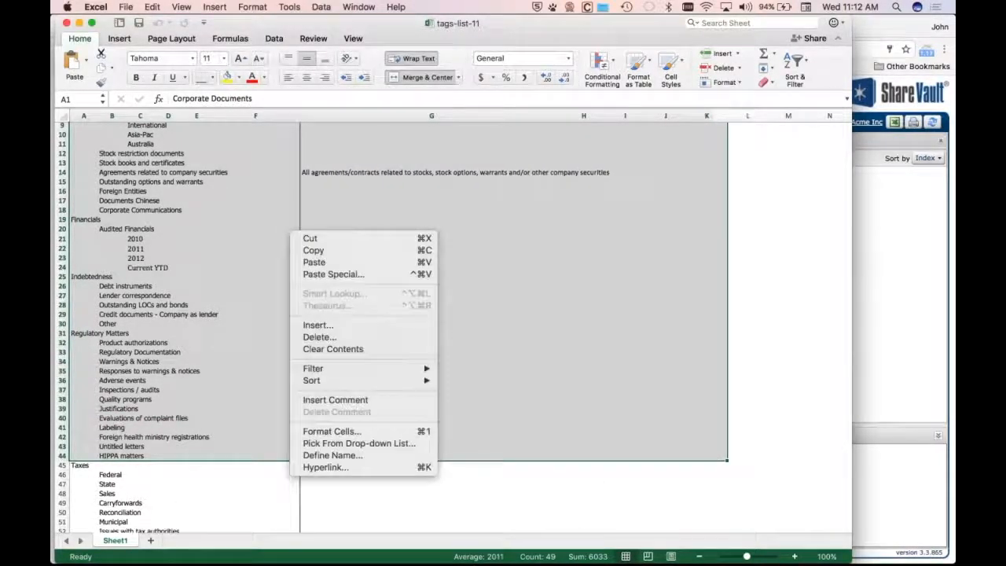
left_click(313, 250)
scroll(202, 227, "up", 4)
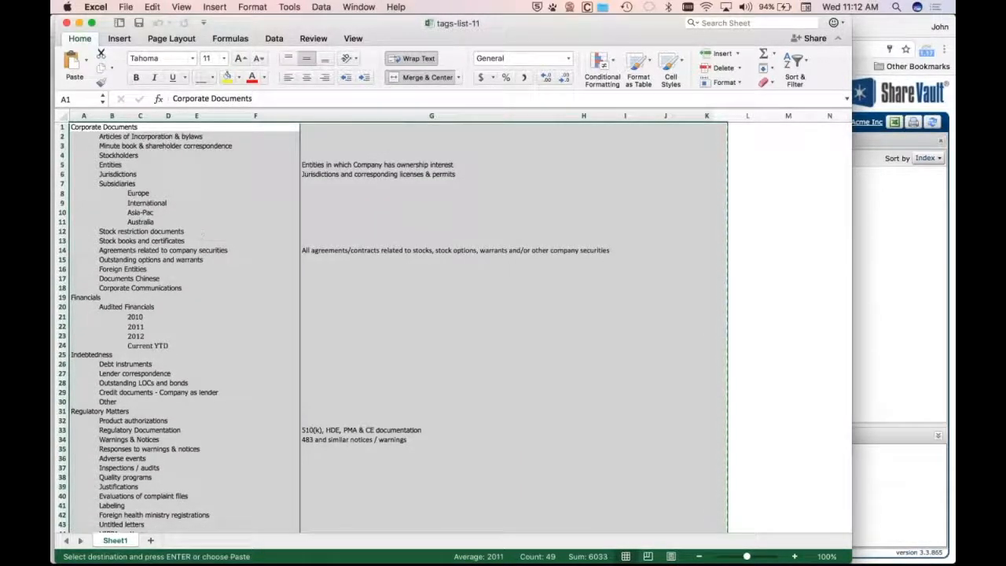
Return to ShareVault, add an indented entry under the second asdfasdf subtag, paste the copied list and create the tags
key("super+Tab")
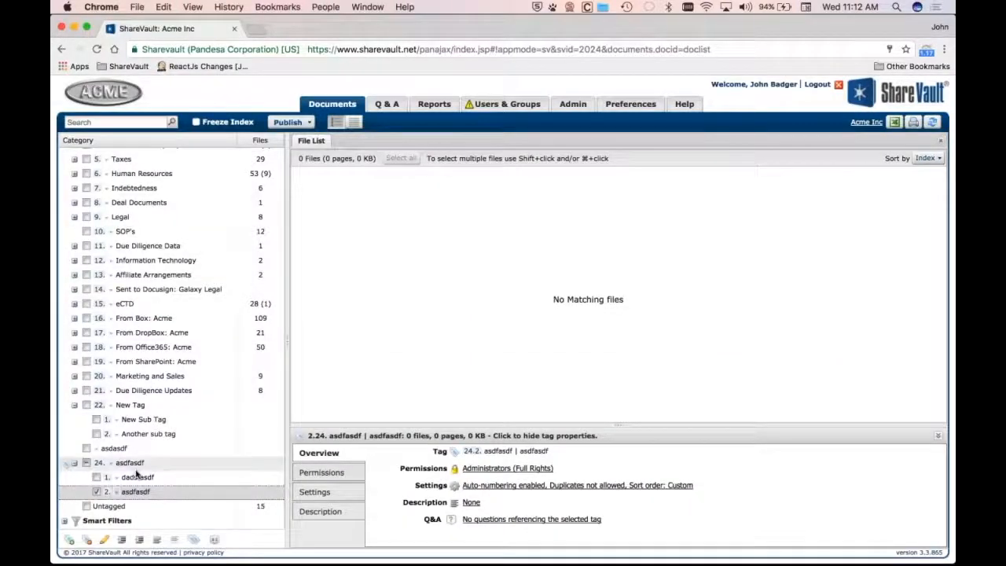
left_click(70, 540)
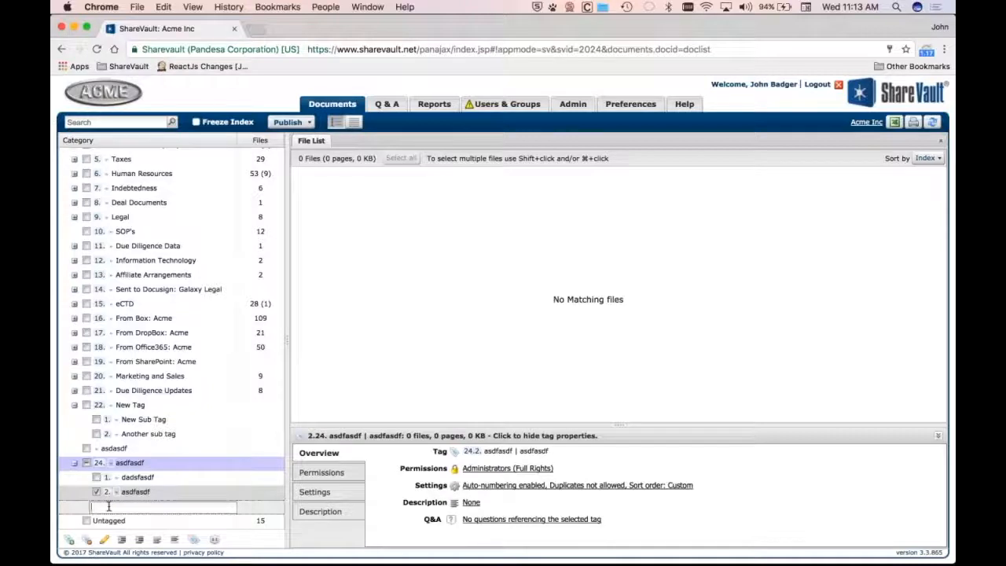
key("Tab")
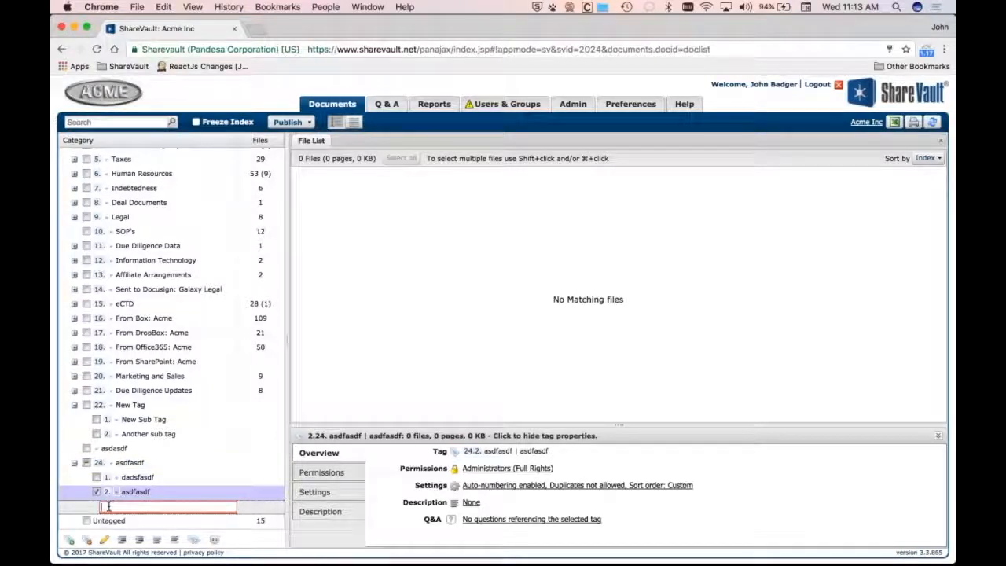
key("super+v")
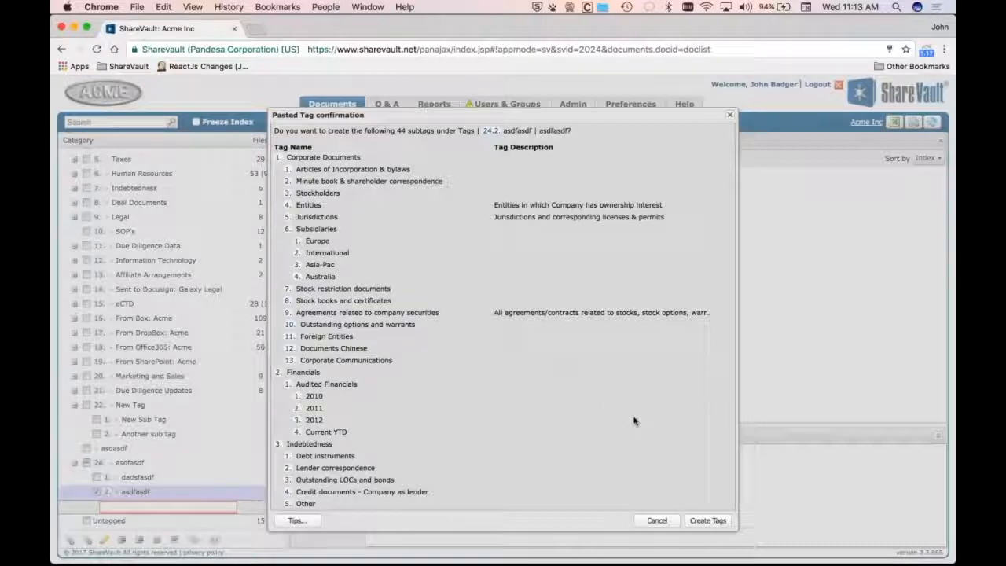
key("Return")
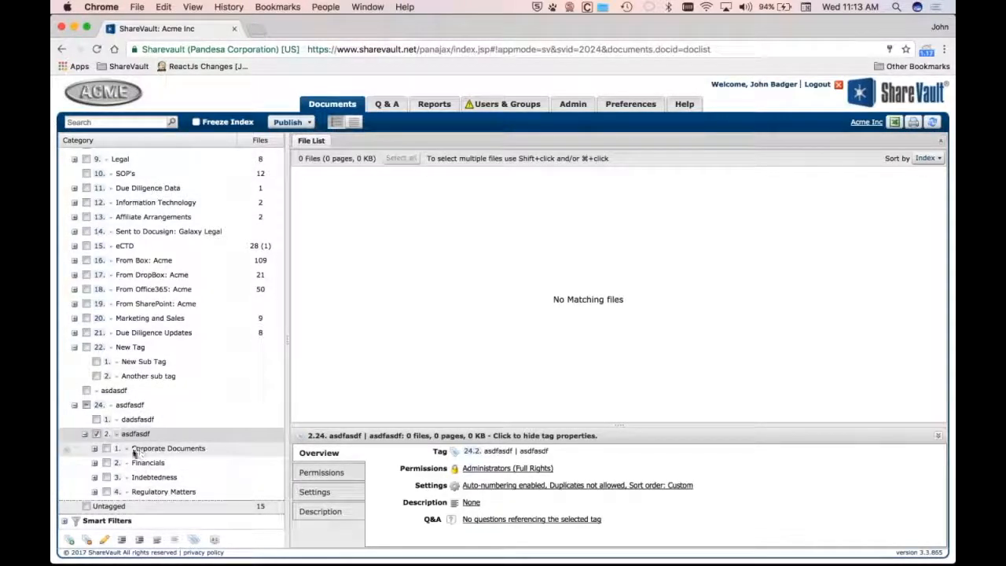
Switch to Excel to check the description of the Agreements related to company securities row, then return to ShareVault
key("super+Tab")
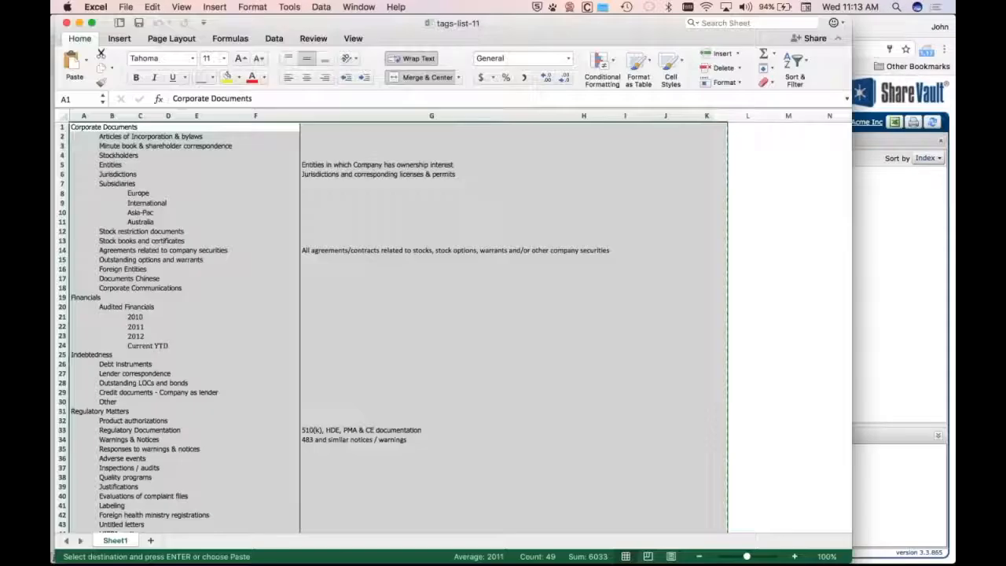
left_click(388, 253)
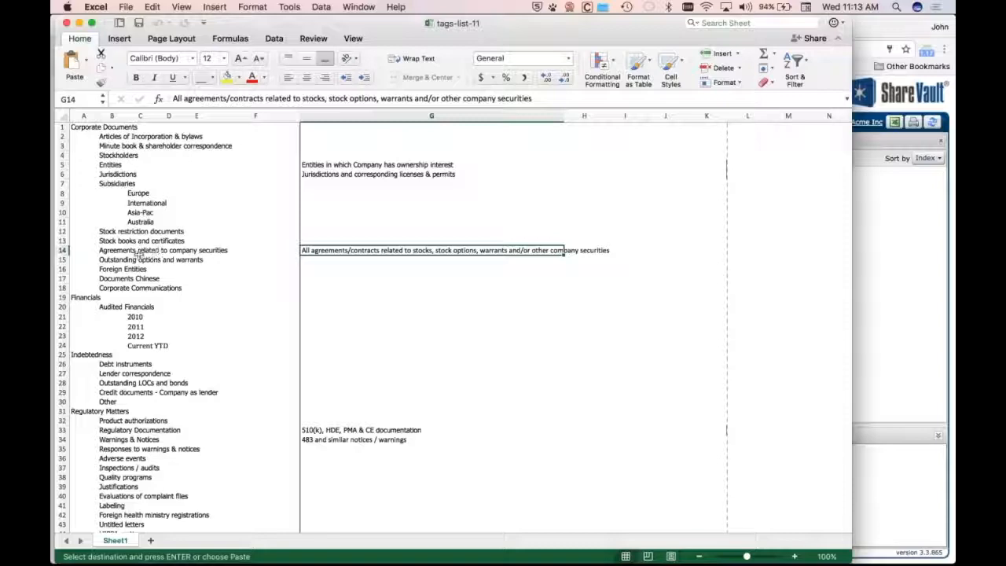
key("super+Tab")
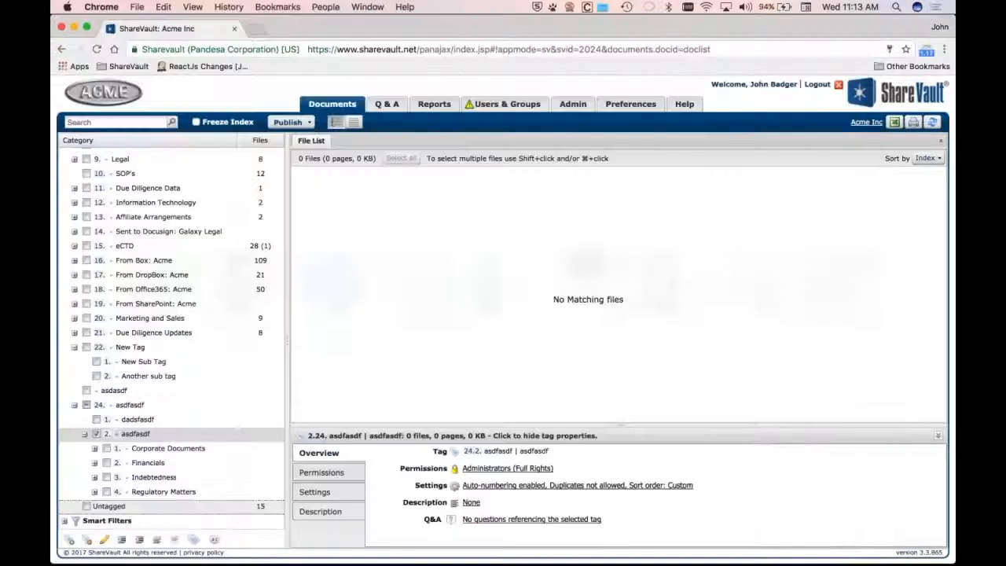
Expand the pasted Corporate Documents subtag and append ". asfasdfa" to the Agreements related to company securities tag's description
left_click(144, 260)
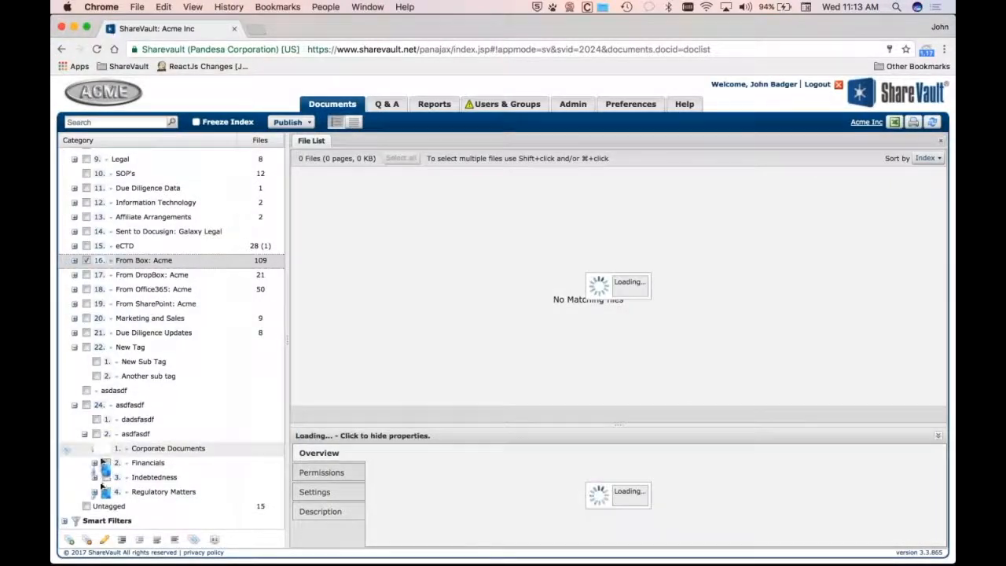
left_click(93, 448)
scroll(151, 446, "down", 3)
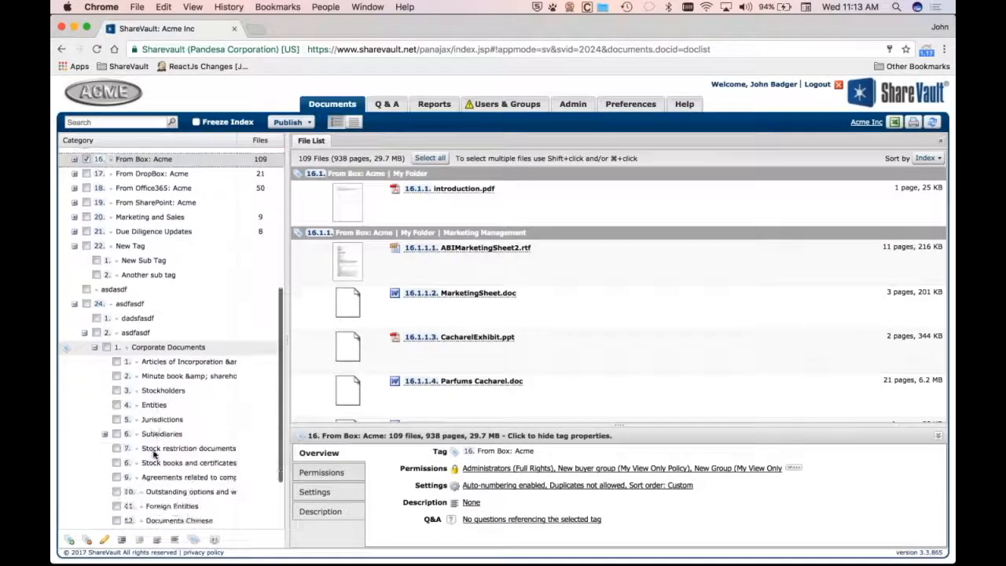
scroll(154, 453, "down", 1)
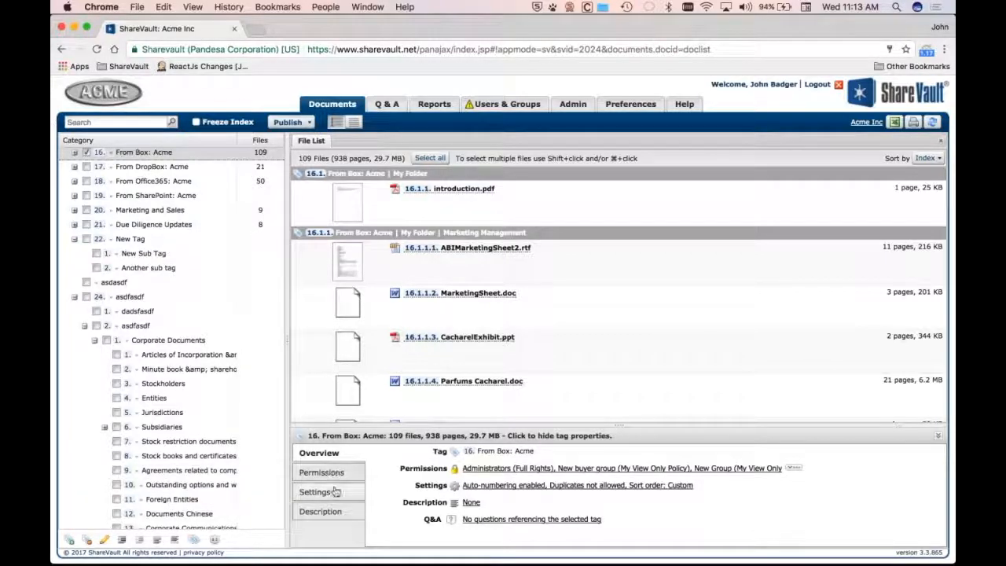
left_click(259, 471)
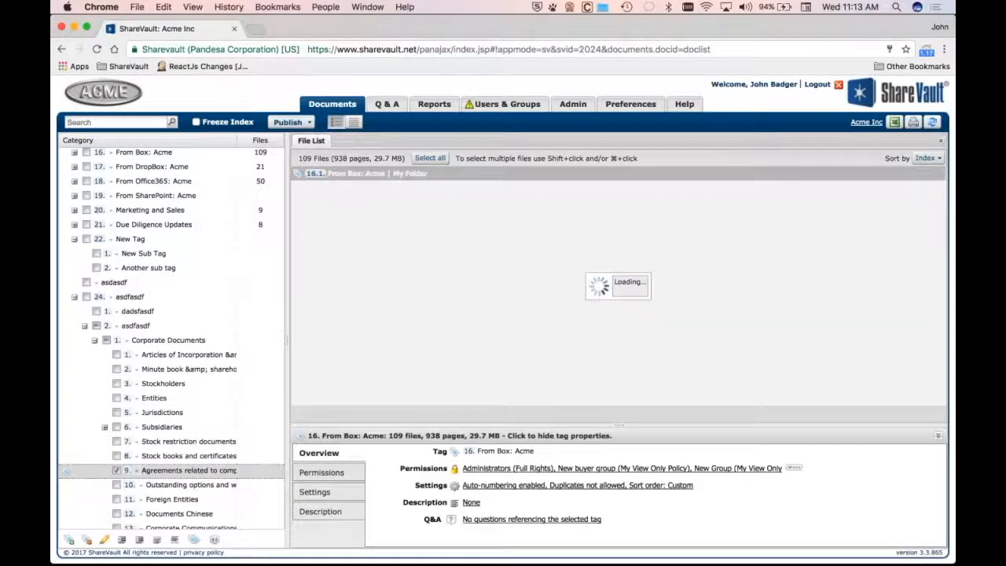
left_click(325, 511)
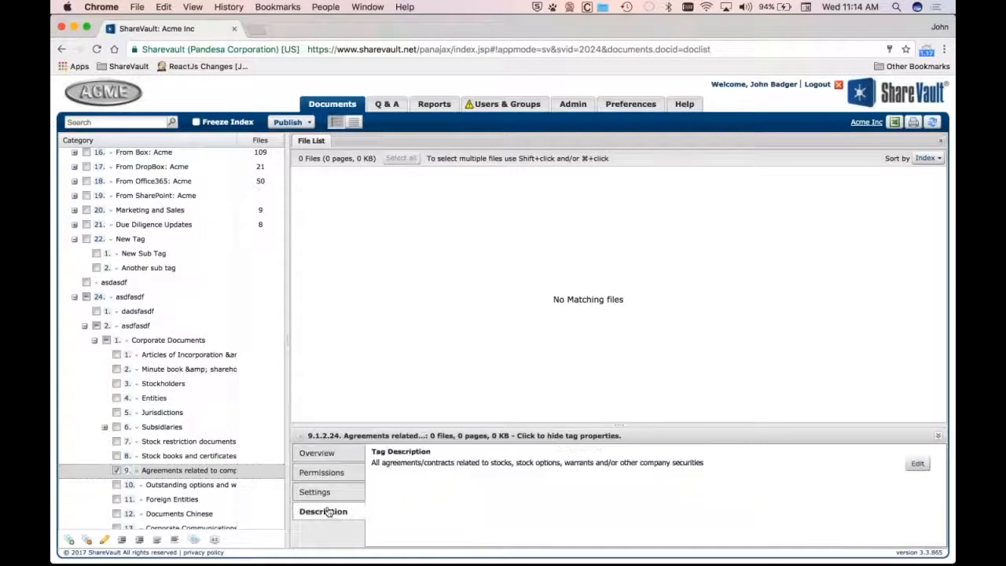
left_click(416, 464)
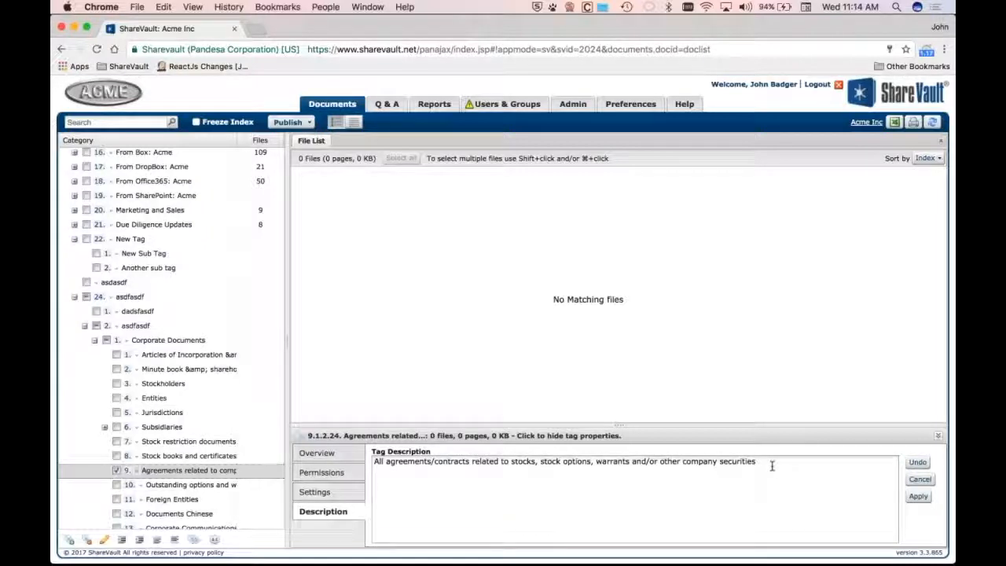
type(". asfasdfa")
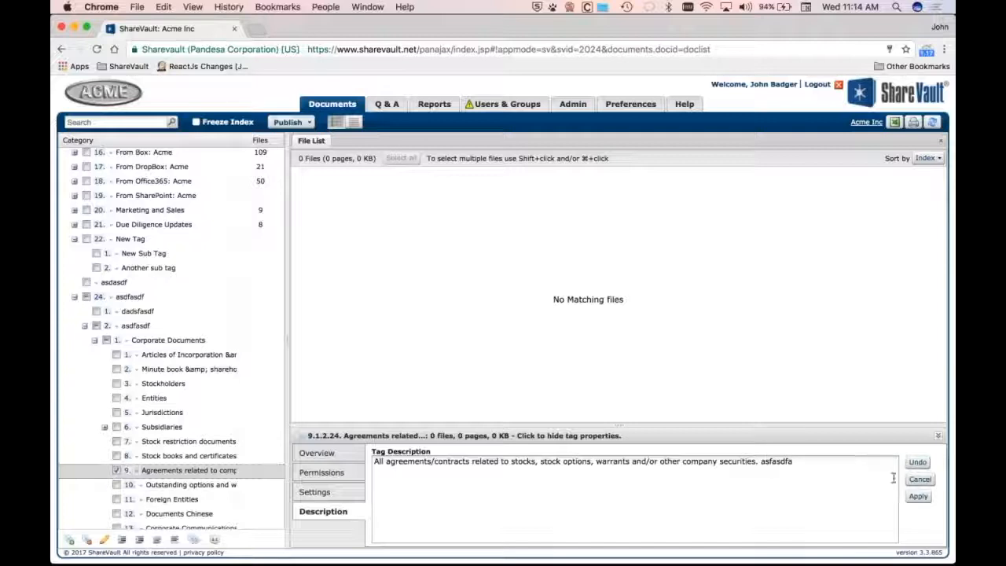
left_click(918, 497)
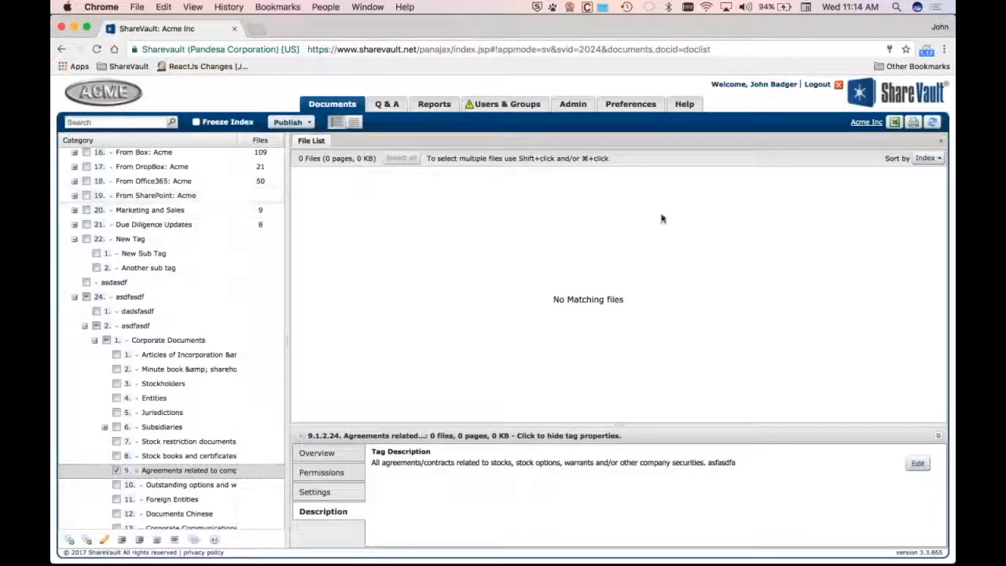
Show all categories and open the description of the Minutes Q1 2012.doc file under Minute book
scroll(228, 232, "up", 10)
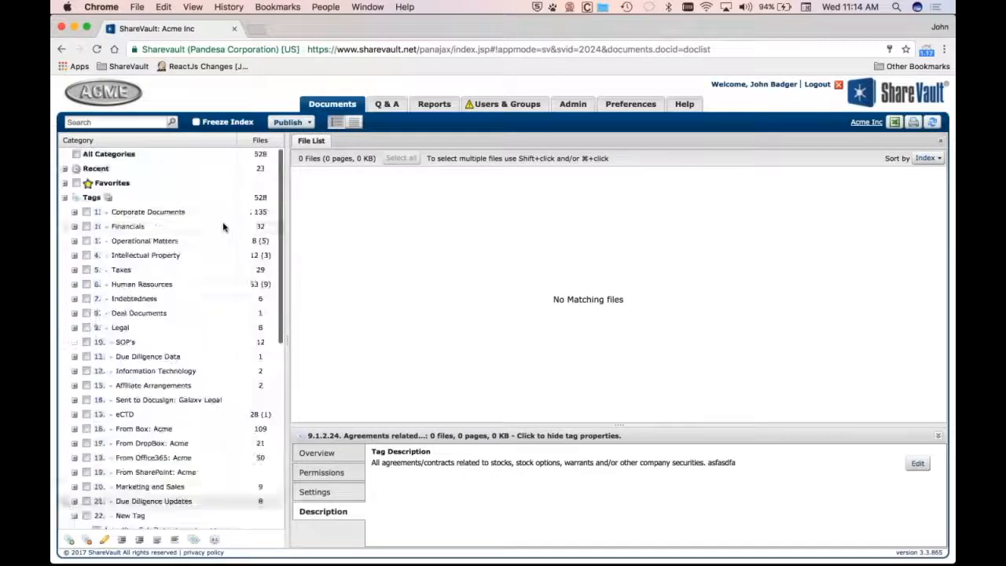
left_click(113, 157)
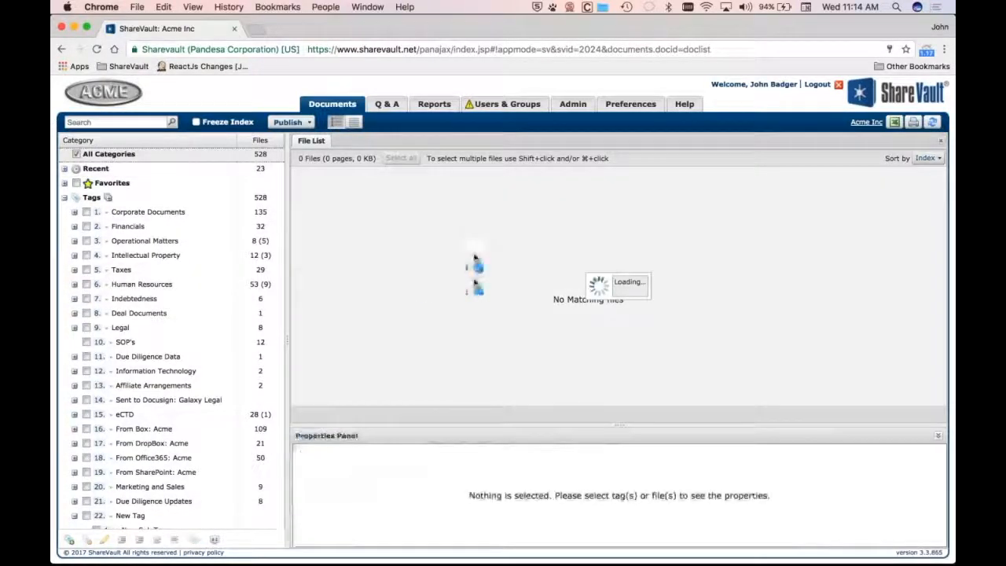
left_click(537, 246)
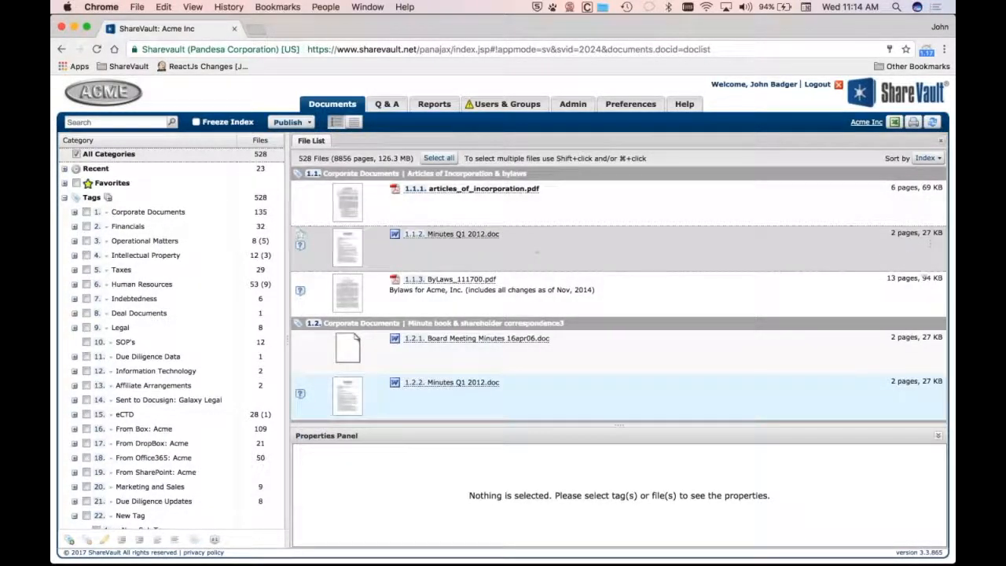
left_click(322, 511)
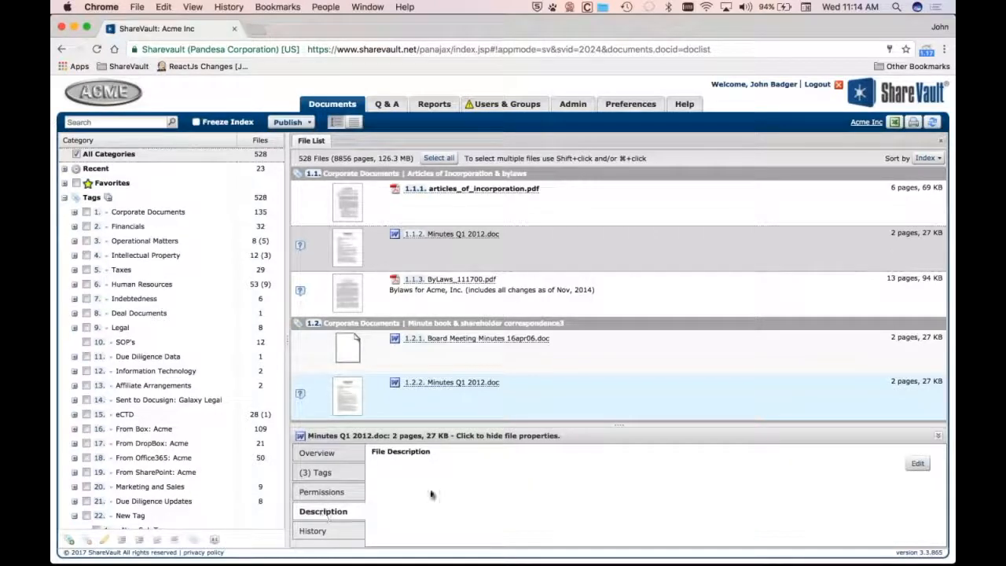
left_click(917, 463)
type("asdflaksj")
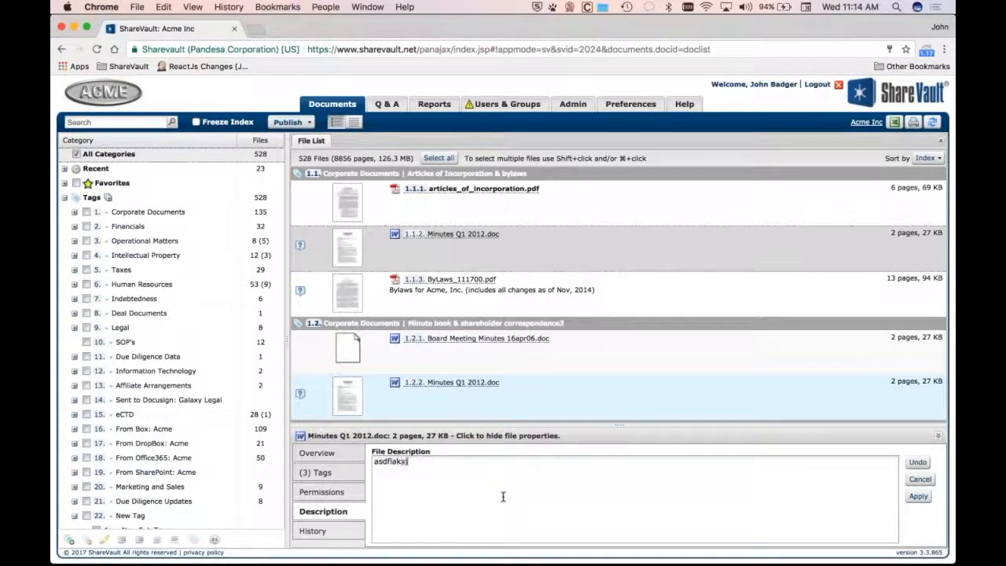
key("BackSpace")
key("BackSpace")
key("BackSpace")
key("BackSpace")
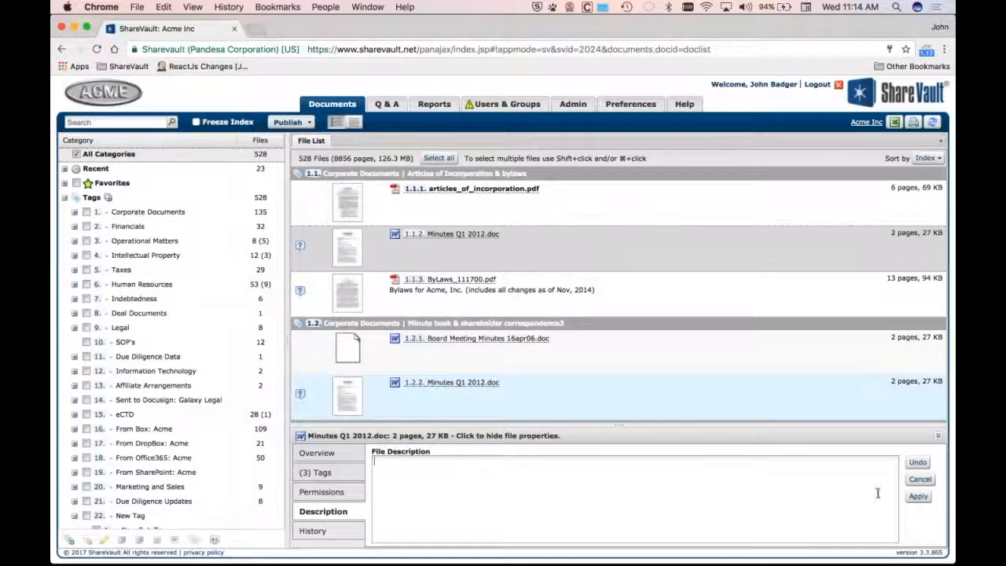
left_click(918, 496)
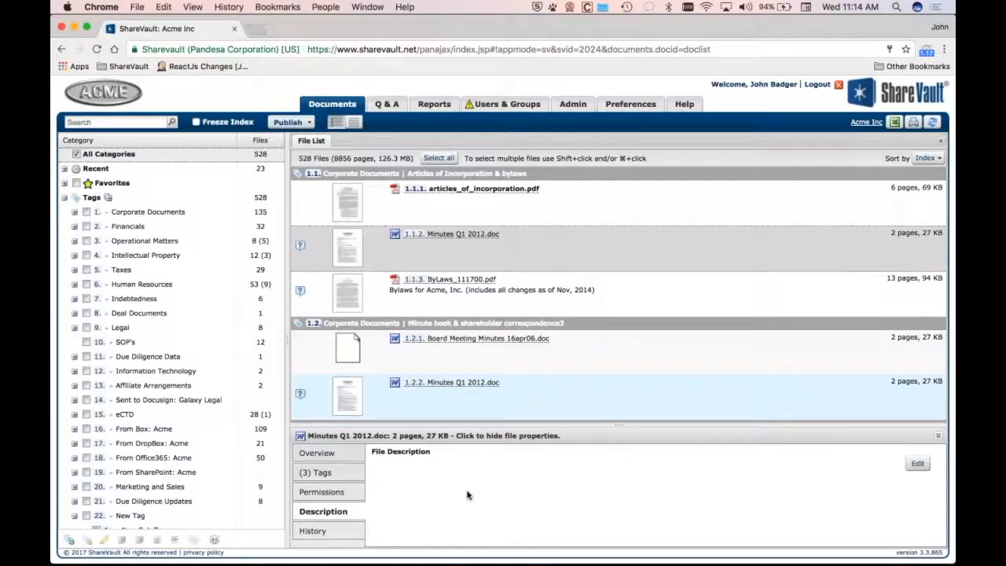
Set the Minutes Q1 2012.doc file's description to "Here's the description"
left_click(917, 463)
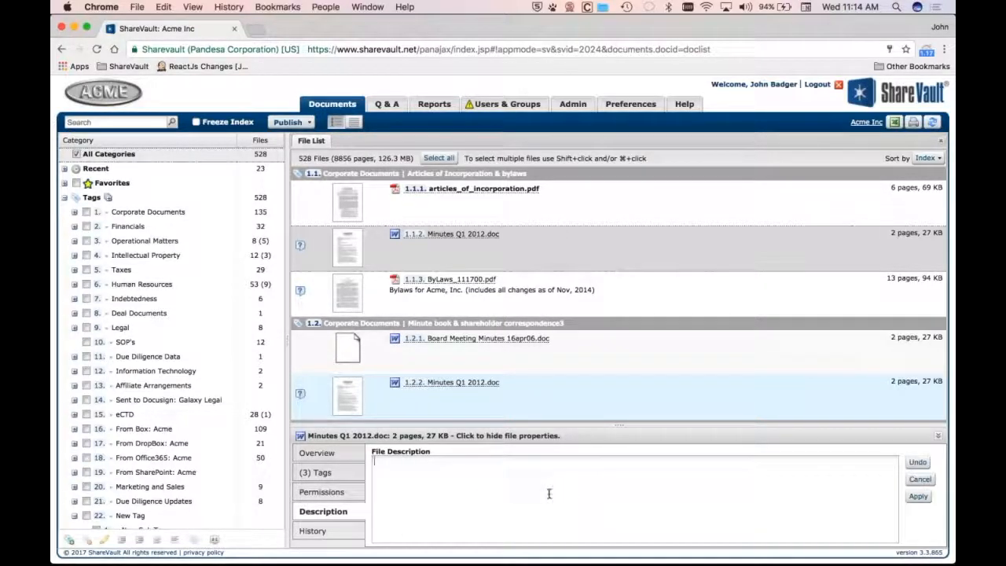
type("Here's the d")
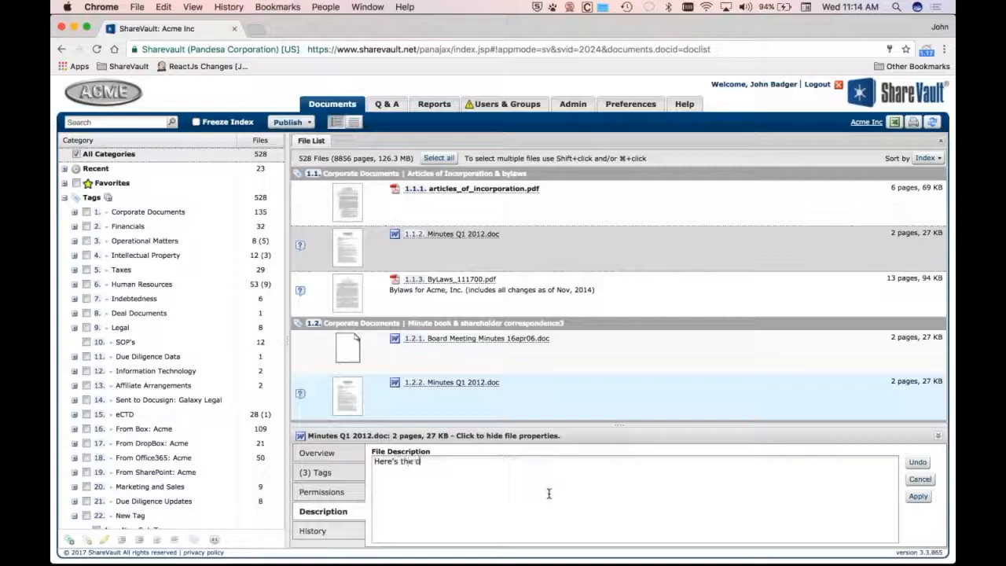
type("escription")
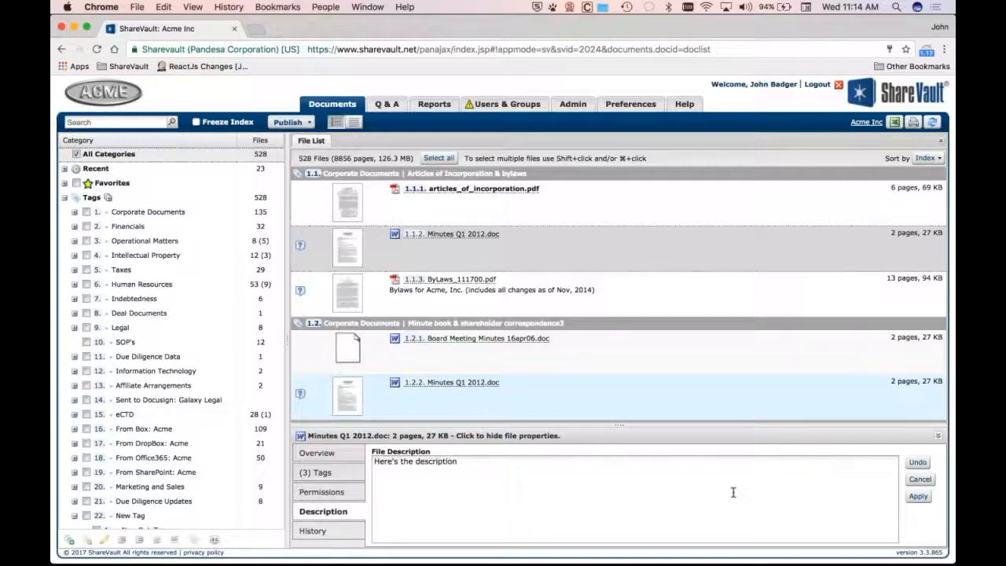
left_click(918, 496)
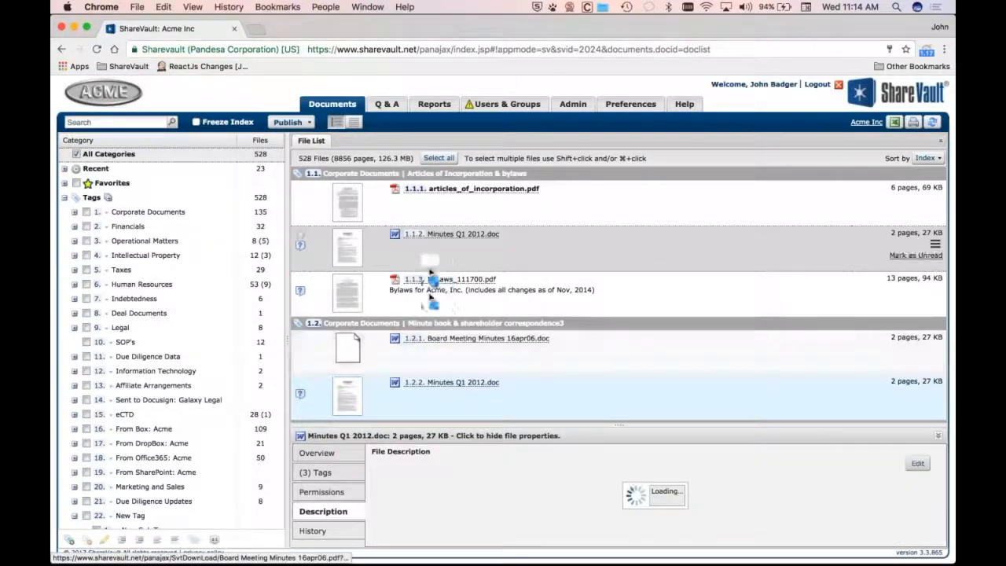
View the descriptions of the other Minutes Q1 2012.doc and the ByLaws_111700.pdf files
left_click(484, 248)
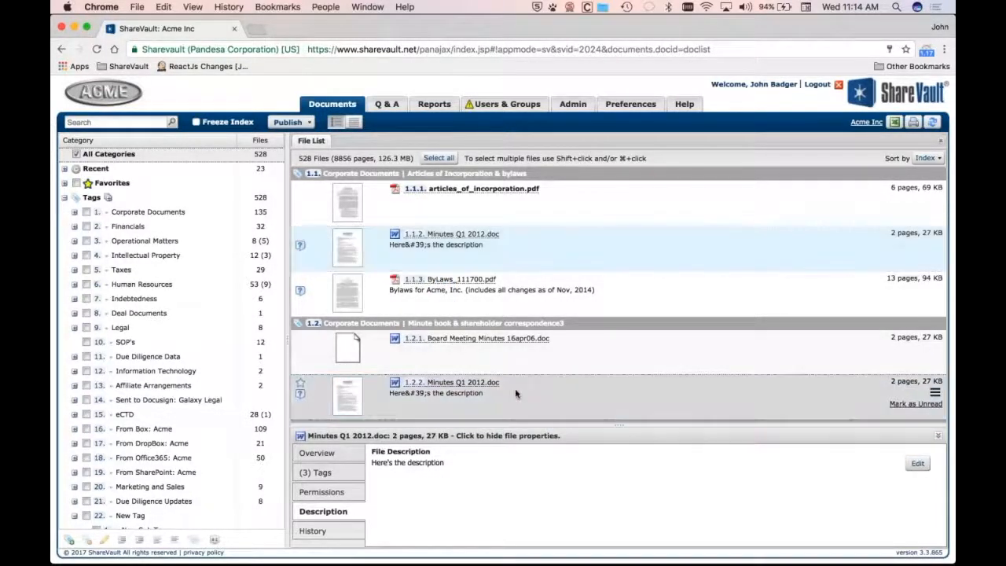
left_click(405, 288)
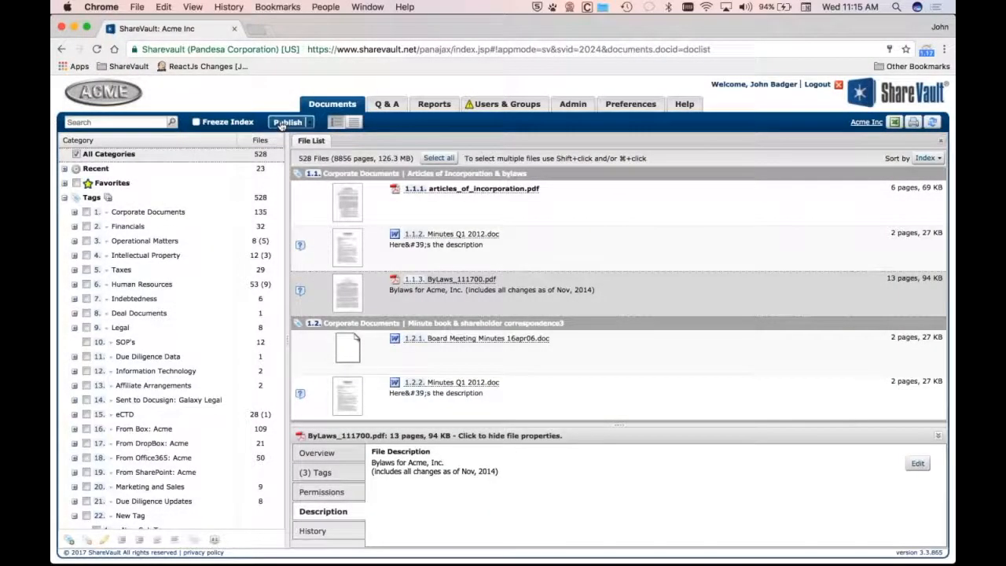
Open the Publish dialog and drag Analysis.zip from the Demo Files folder into it
left_click(289, 121)
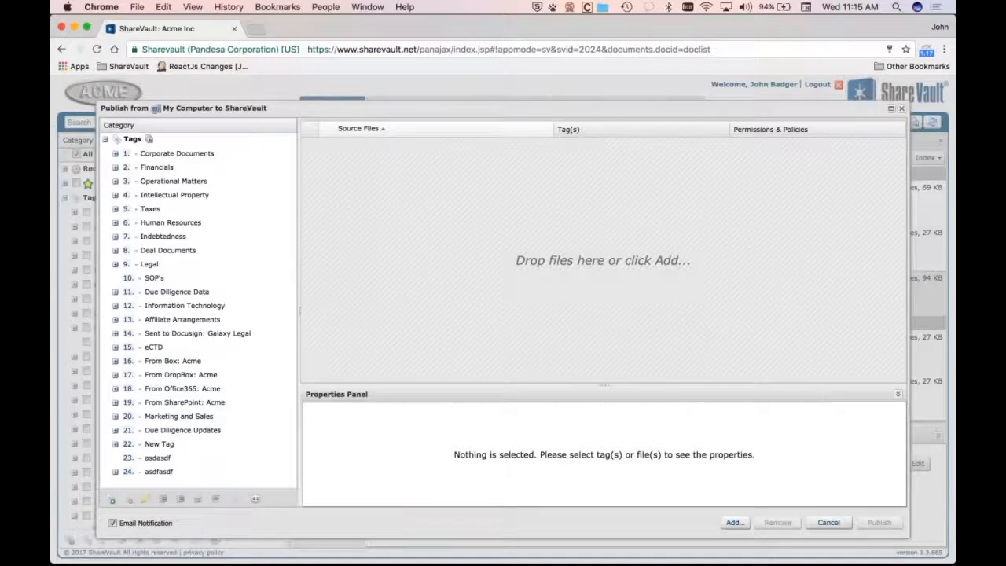
key("super+Tab")
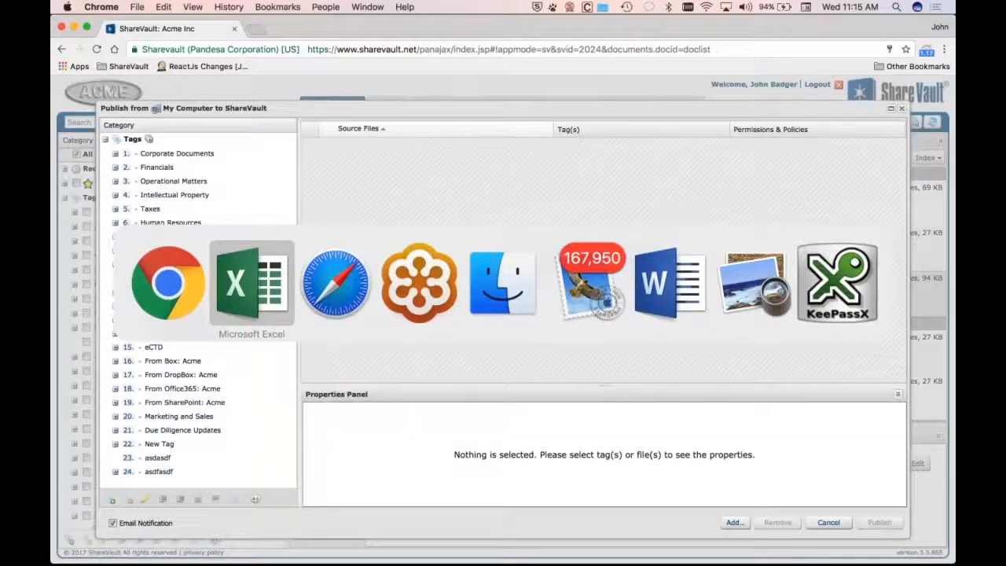
key("super+shift+Tab")
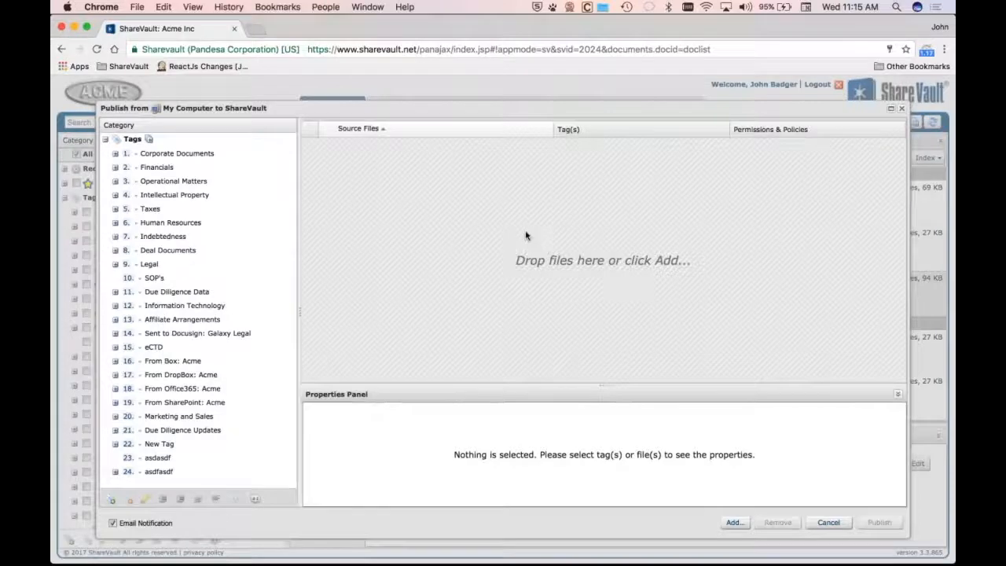
key("super+Tab")
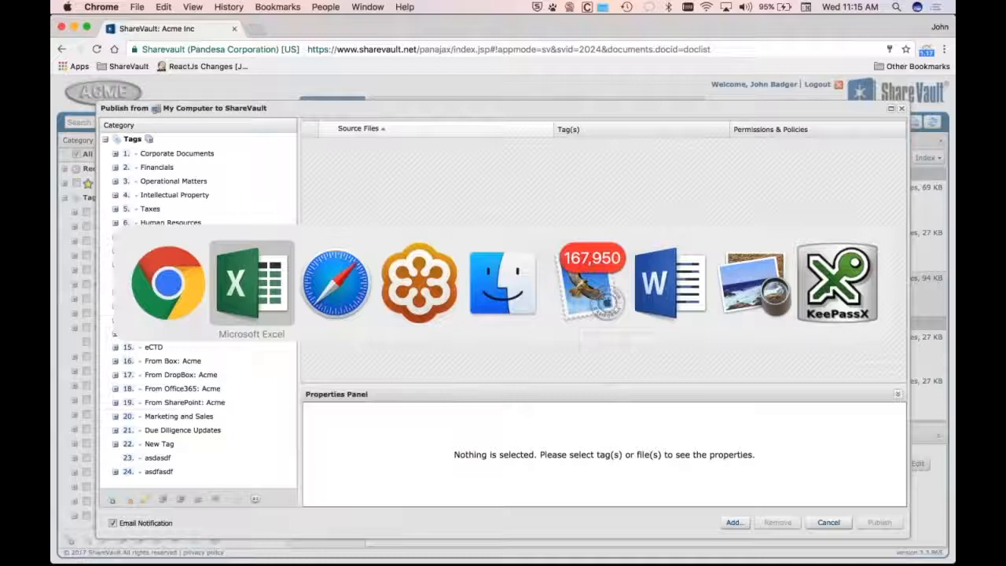
key("super+Tab")
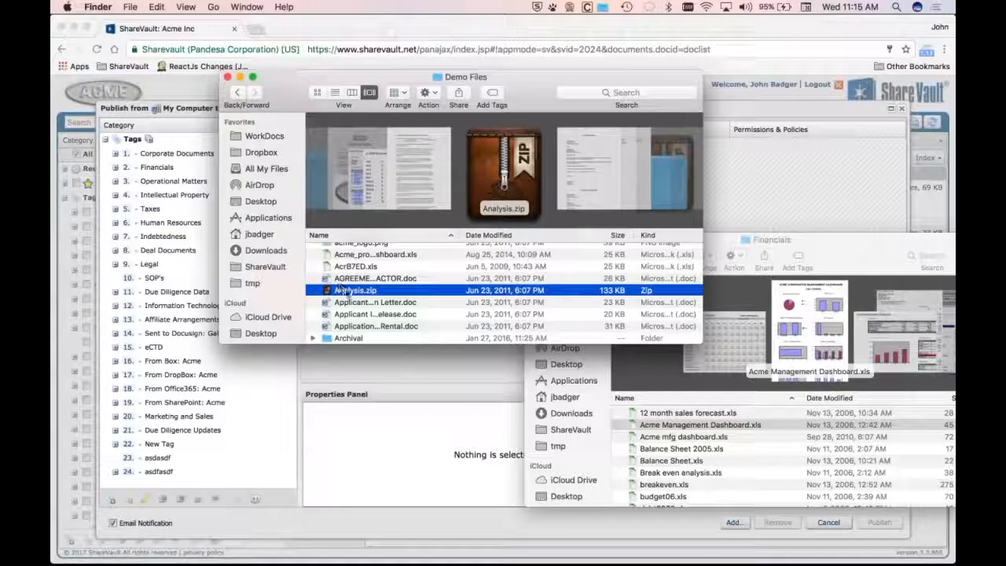
left_click_drag(338, 292, 358, 369)
key("super+Tab")
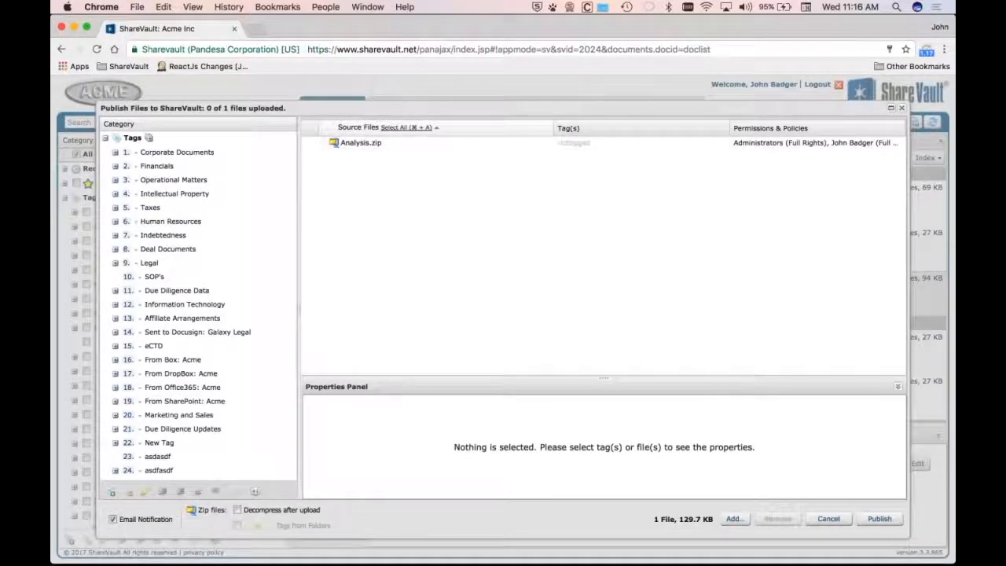
Enable Decompress after upload and Tags from Folders for the zip, then cancel publishing
left_click(237, 510)
left_click(237, 525)
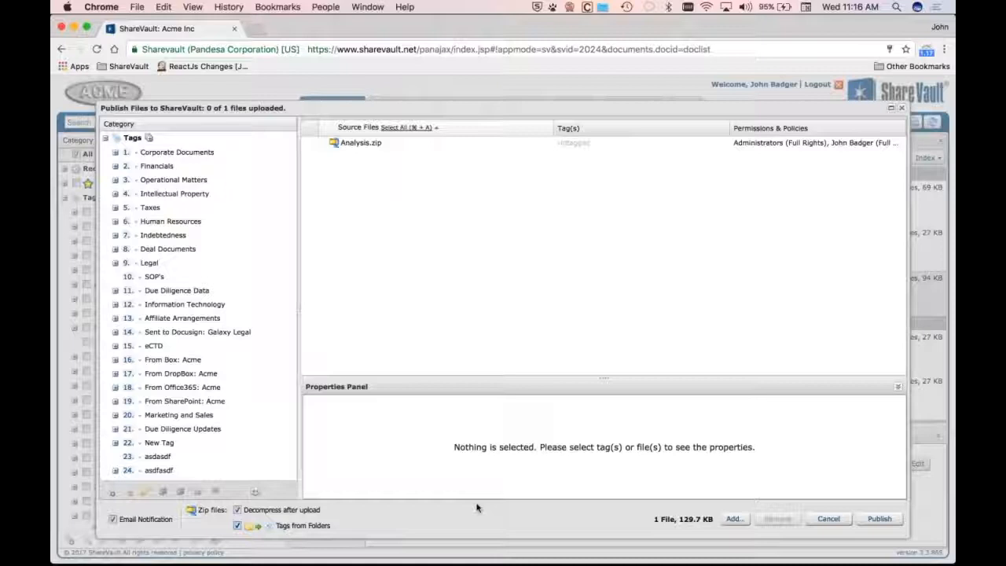
left_click(828, 519)
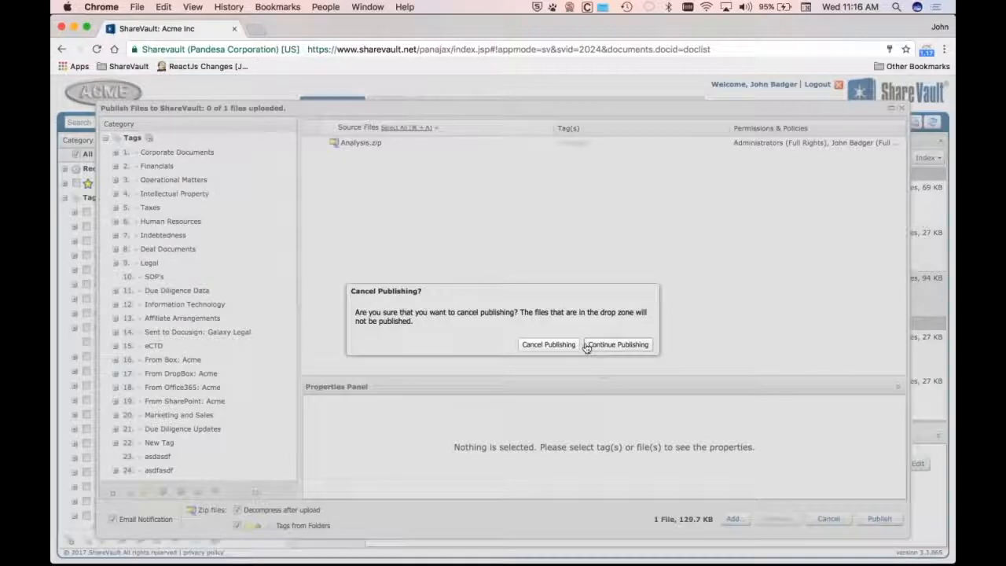
left_click(560, 344)
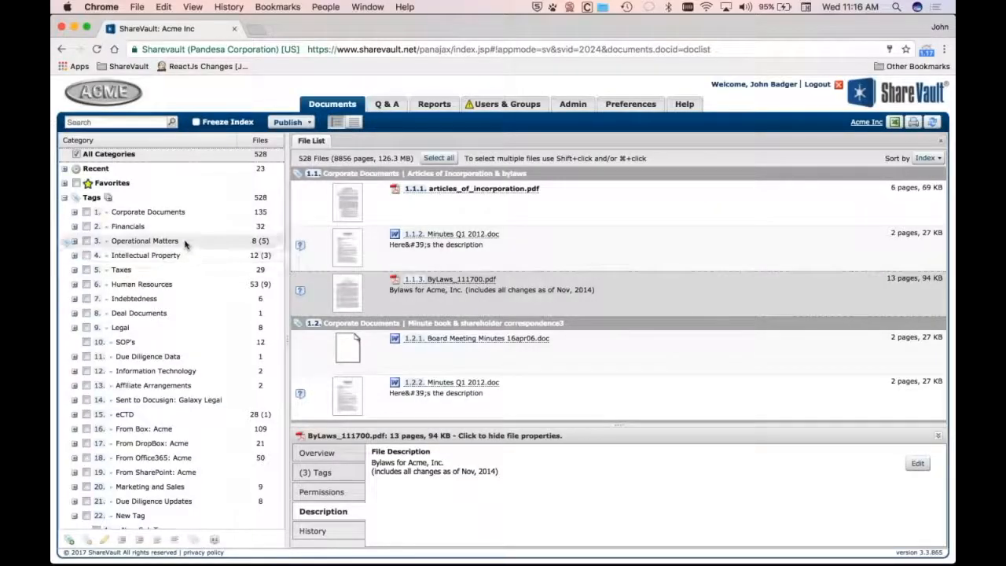
Select tags Operational Matters through Deal Documents plus Due Diligence Data and Sent to Docusign: Galaxy Legal, and view their combined permissions
left_click(185, 242)
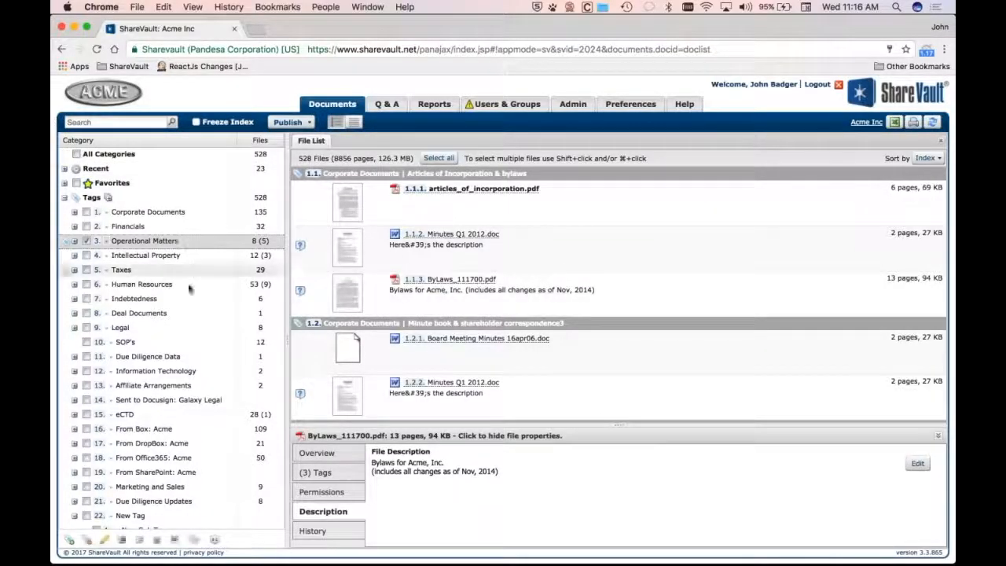
left_click(179, 314, "shift")
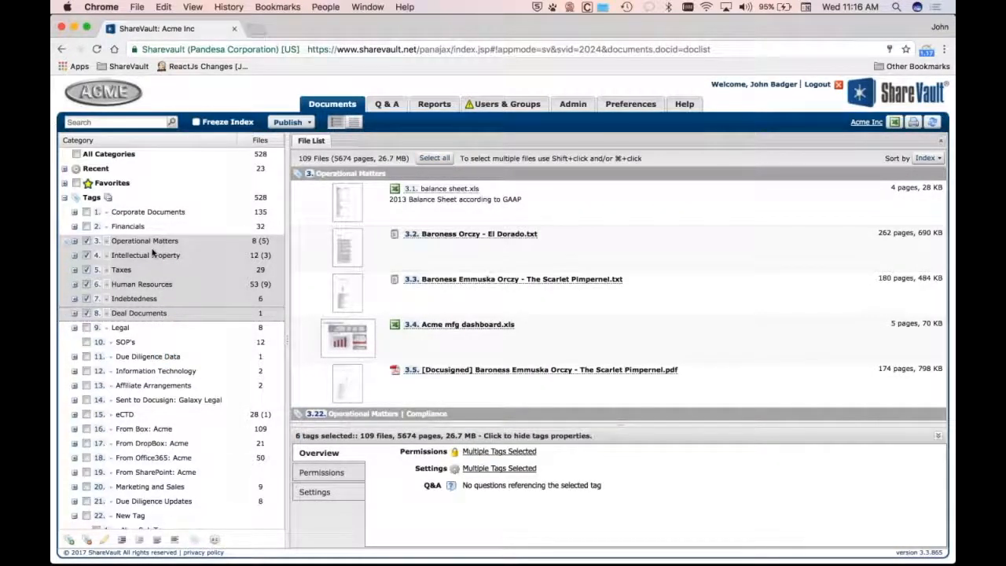
left_click(144, 358)
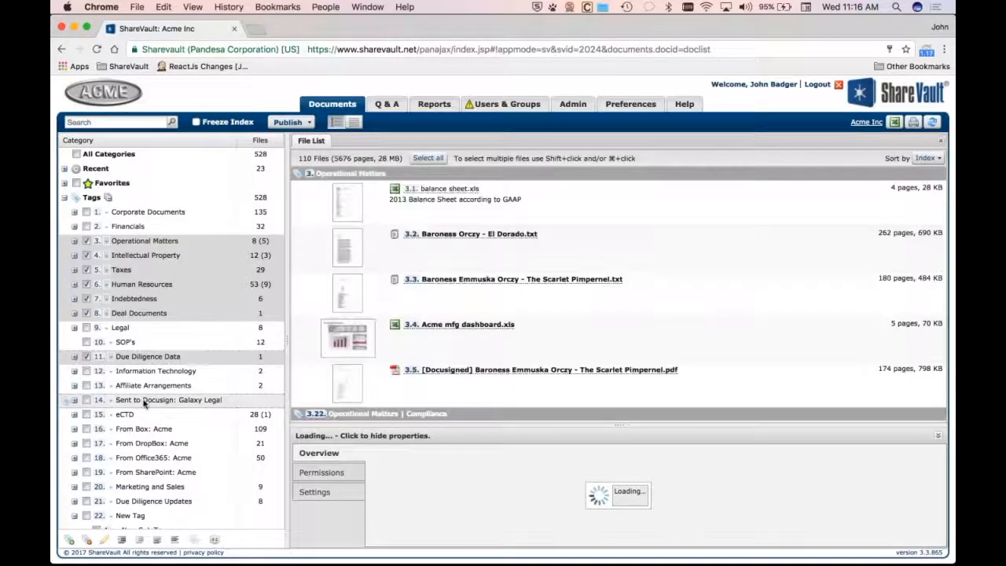
left_click(143, 401)
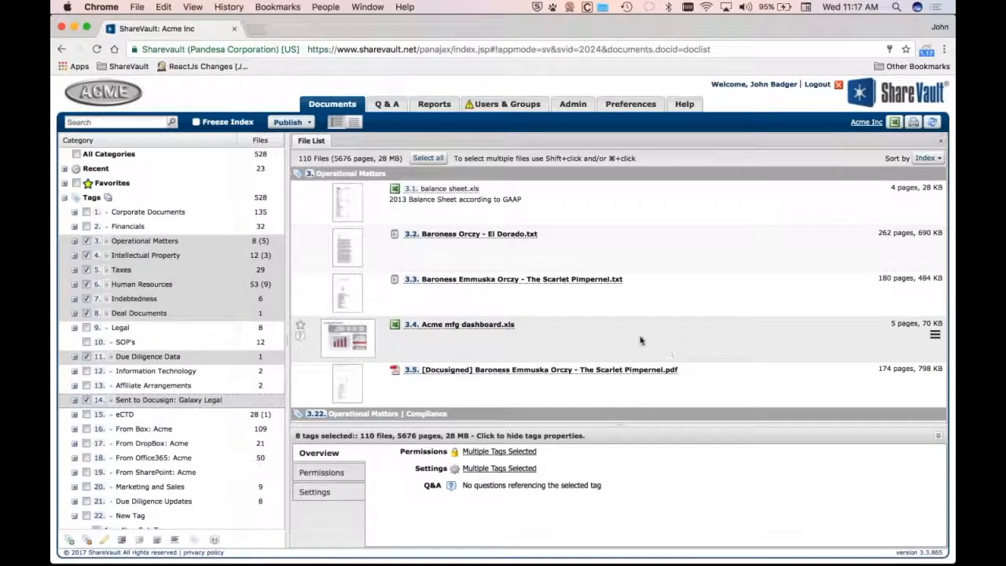
left_click(325, 472)
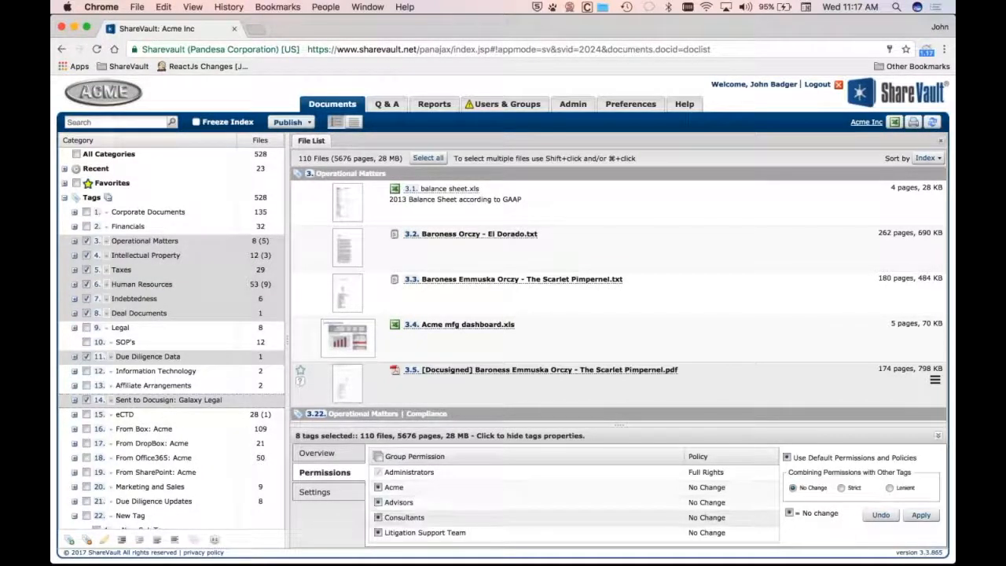
scroll(424, 522, "down", 2)
scroll(430, 524, "down", 1)
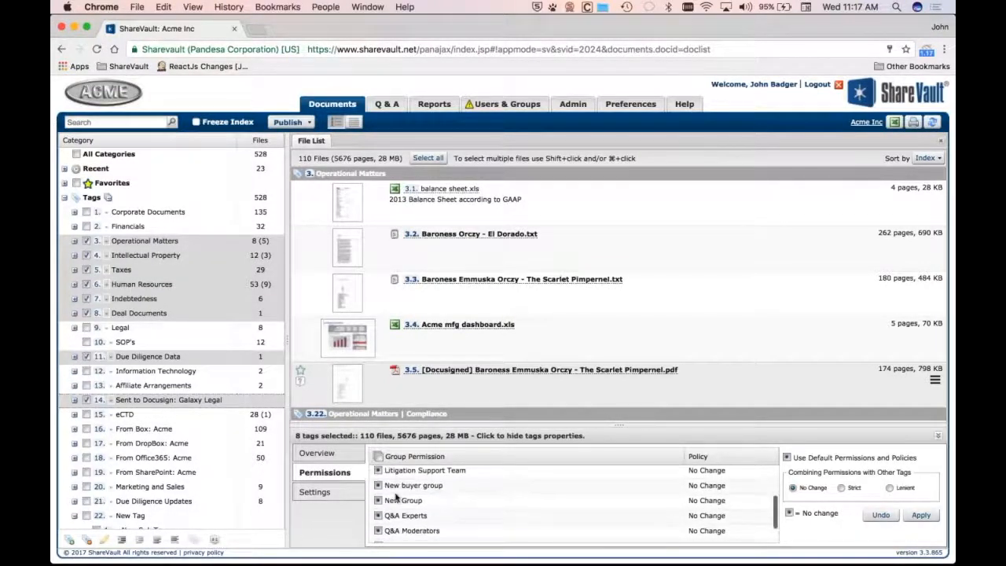
Try giving New buyer group the 3rd Party Visibility Policy on the selected tags, then reset it to No Change
left_click(379, 487)
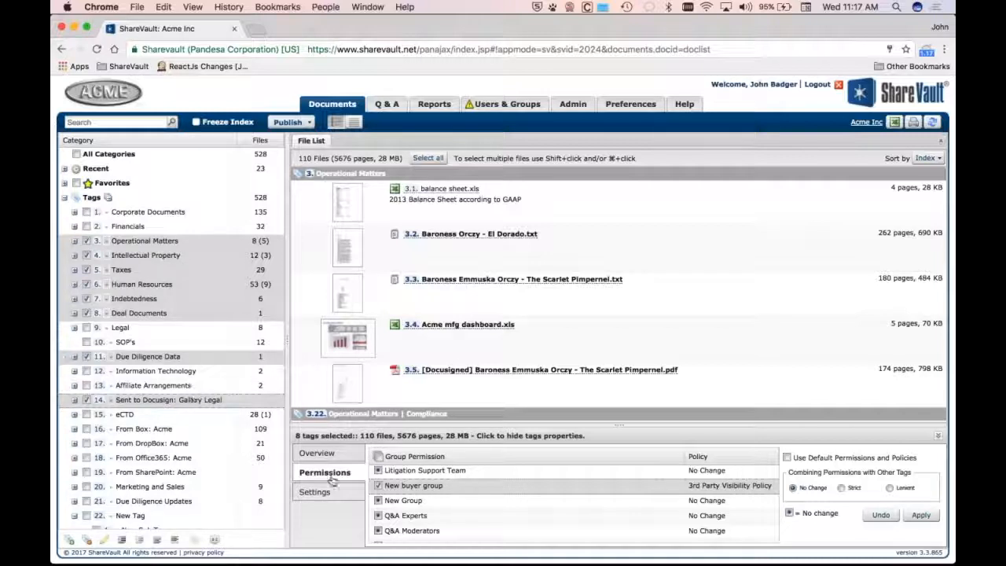
left_click(378, 486)
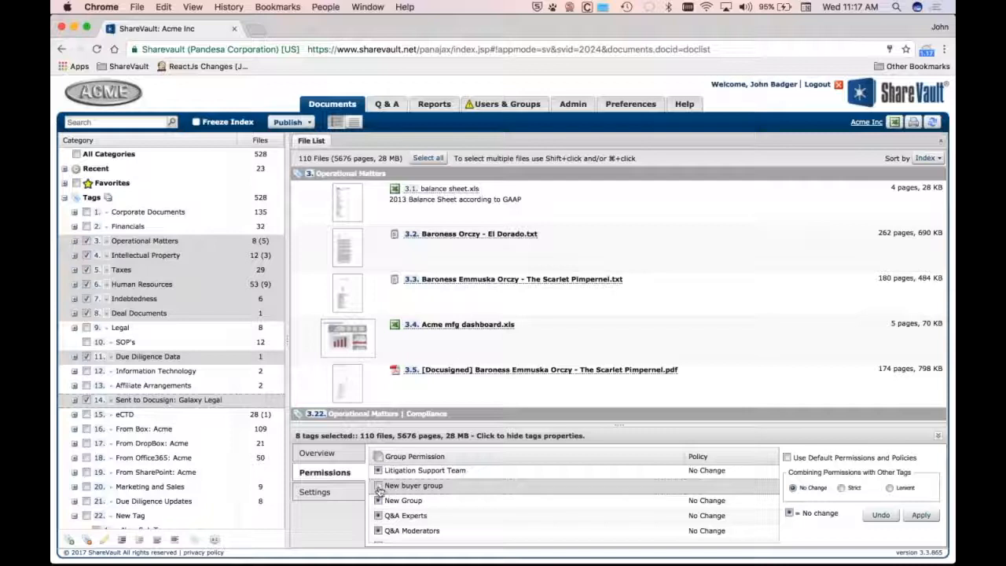
left_click(378, 486)
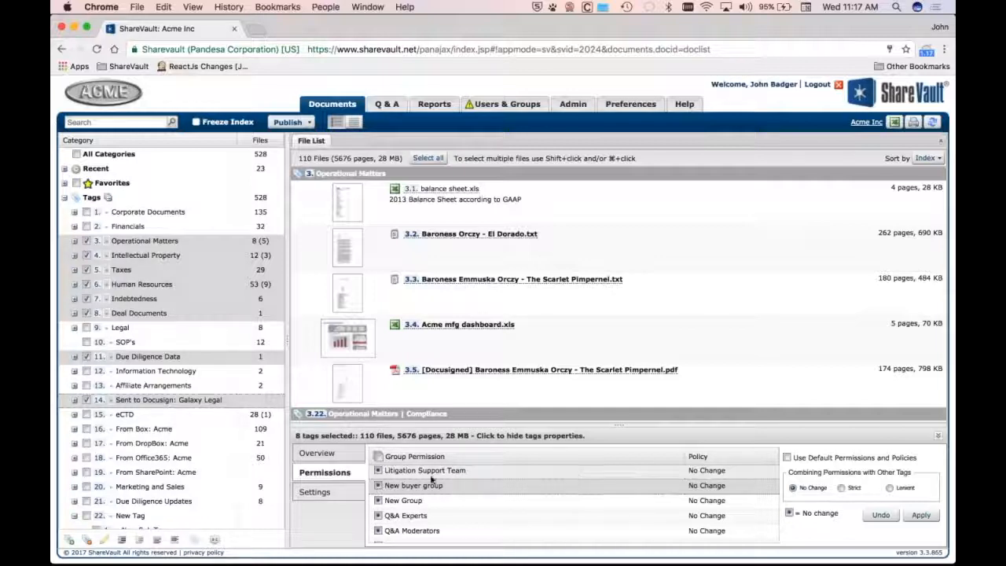
left_click(378, 485)
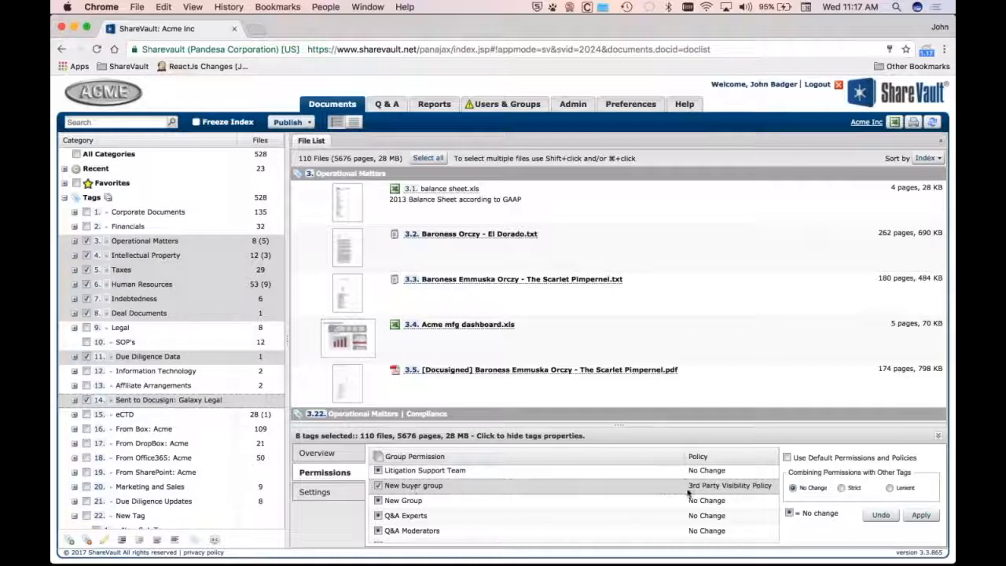
left_click(725, 492)
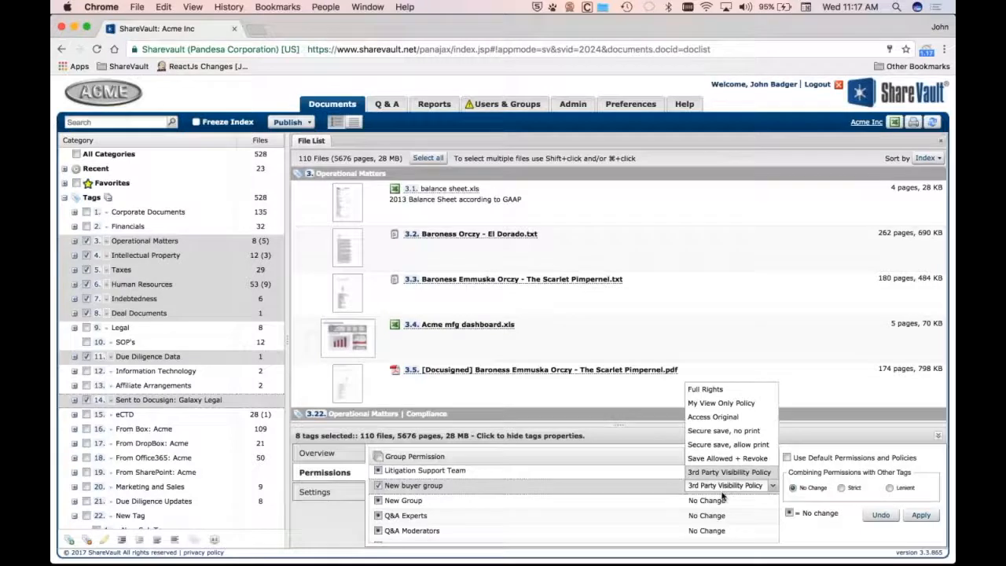
left_click(724, 490)
left_click(723, 486)
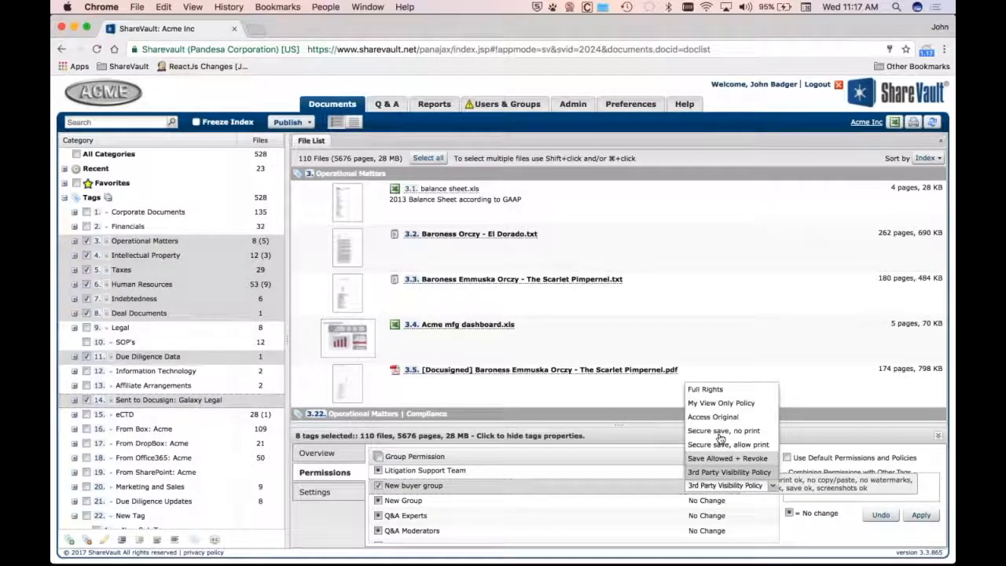
left_click(687, 486)
left_click(379, 487)
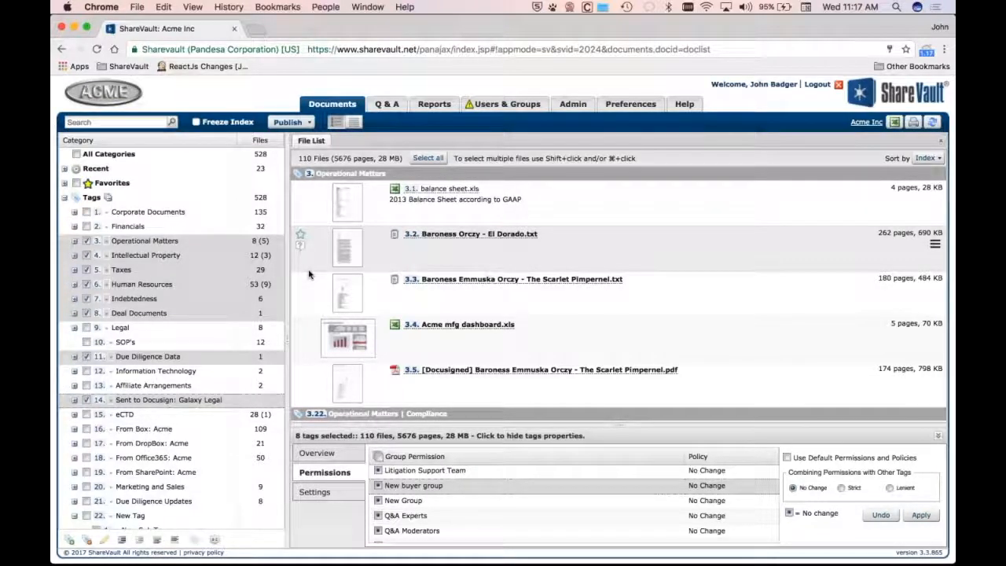
Select only the Operational Matters tag and check Advisors, Consultants, Litigation Support Team and New buyer group in its permissions
left_click(213, 241)
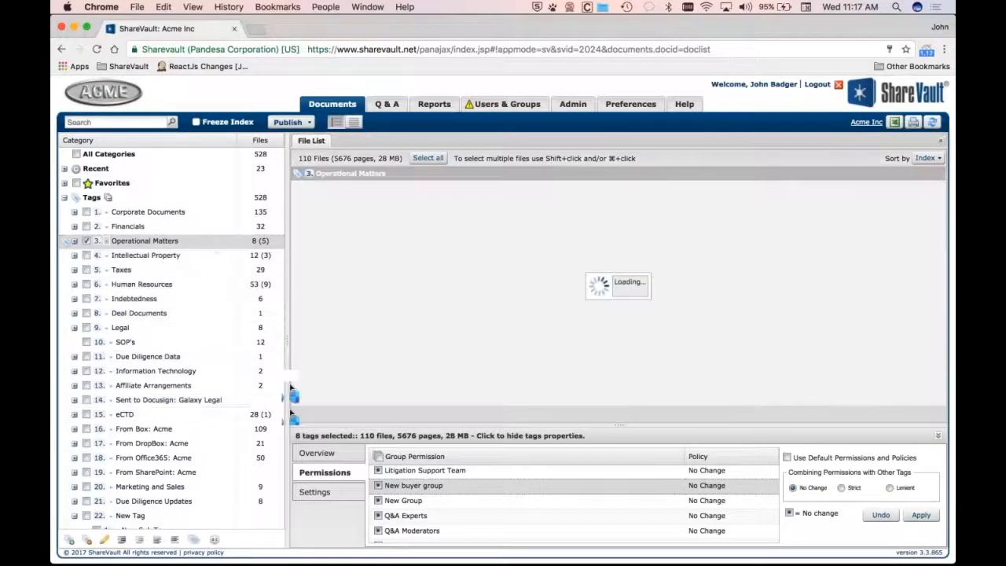
scroll(466, 500, "down", 2)
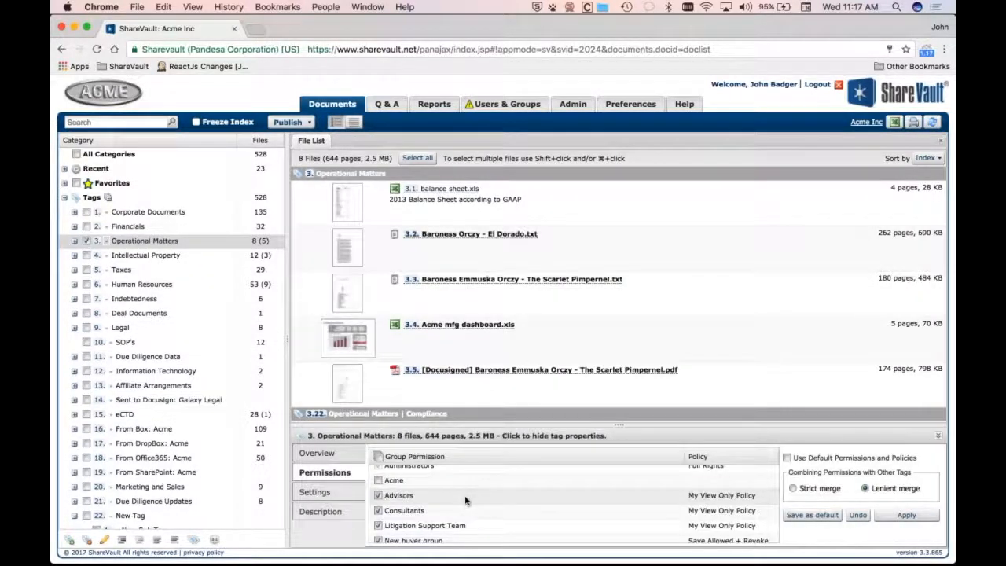
scroll(466, 500, "down", 1)
scroll(456, 498, "up", 3)
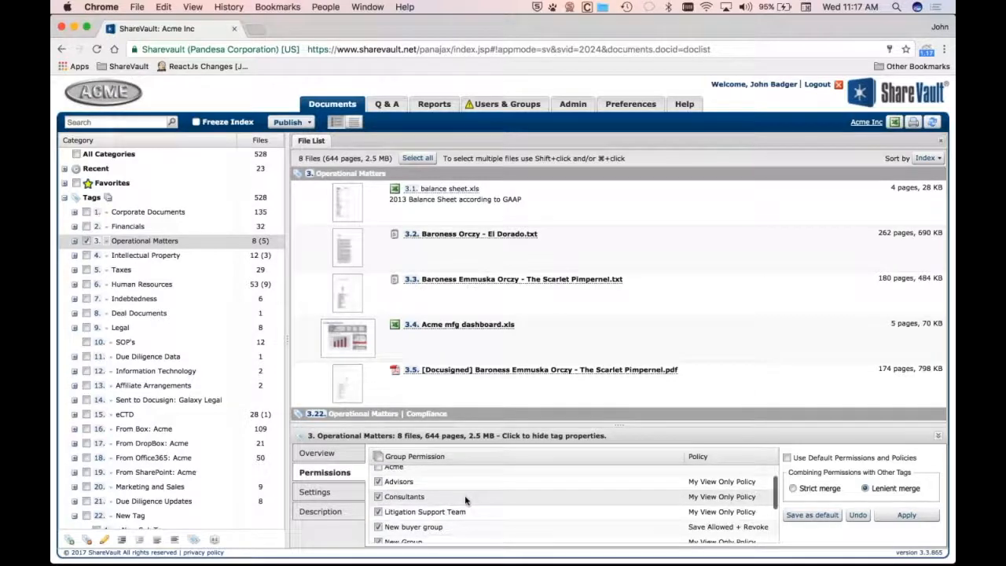
left_click(378, 479)
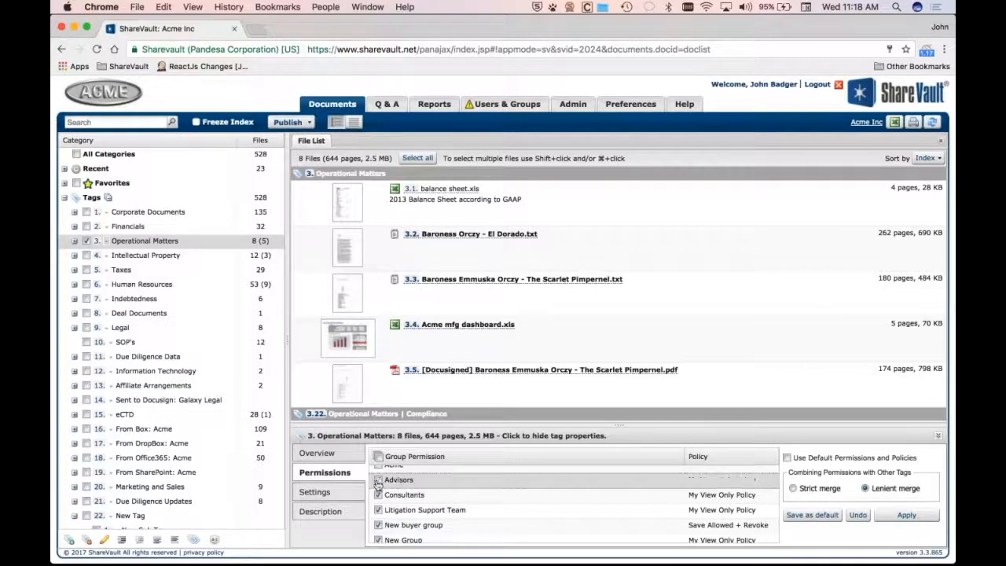
left_click(378, 457)
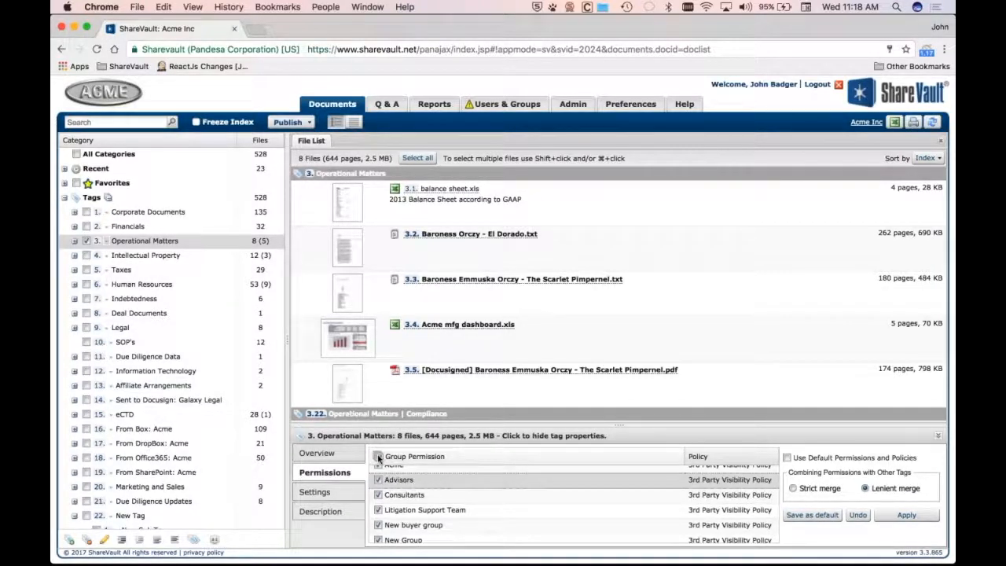
left_click(378, 481)
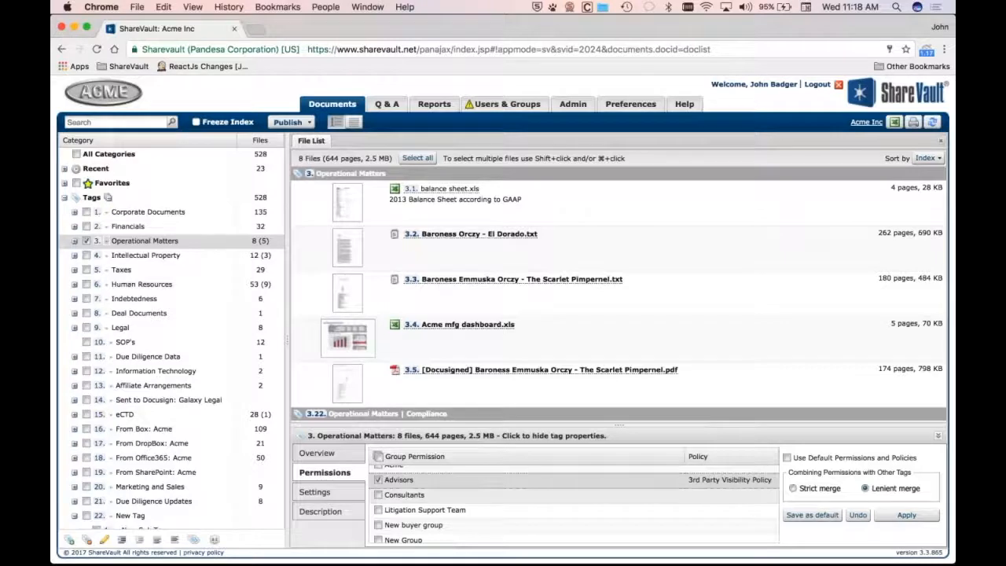
left_click(378, 525)
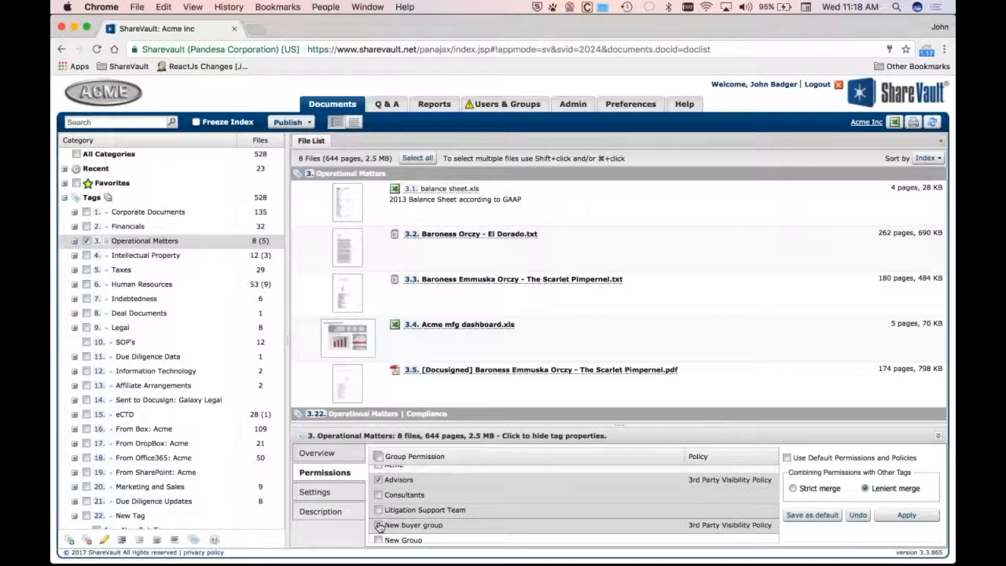
left_click(379, 510)
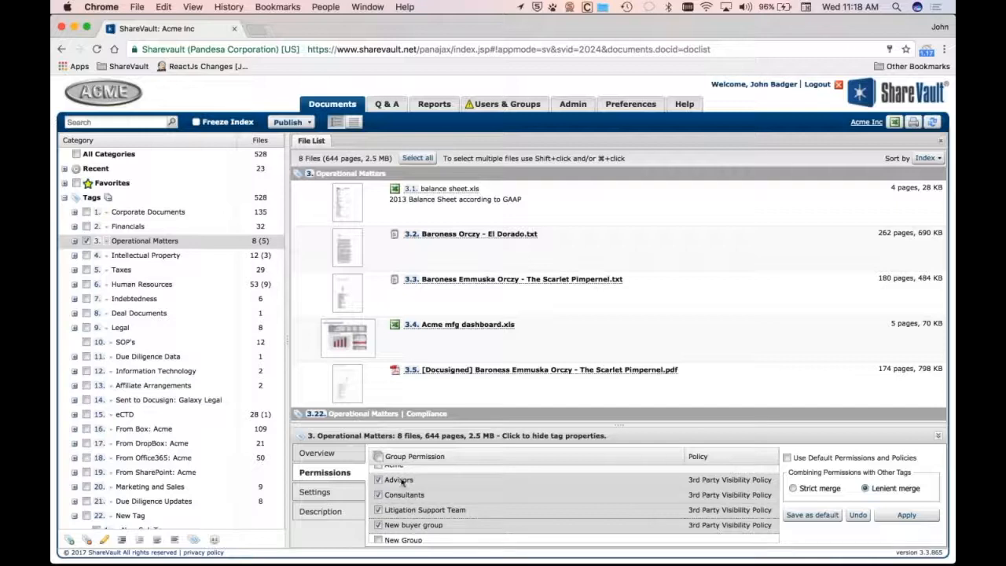
Set the checked groups' policy on Operational Matters to Secure save, allow print
left_click(730, 481)
left_click(729, 480)
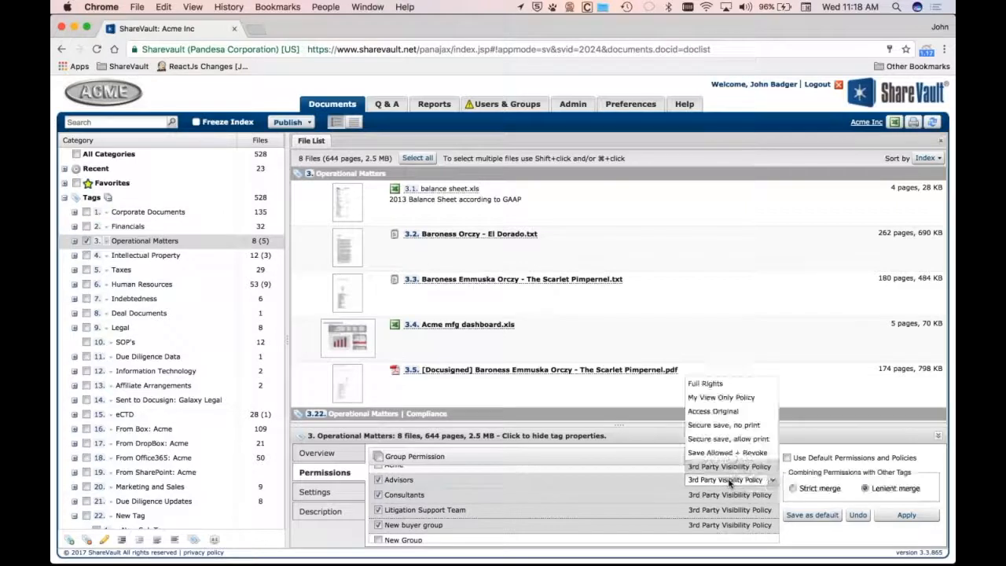
left_click(727, 439)
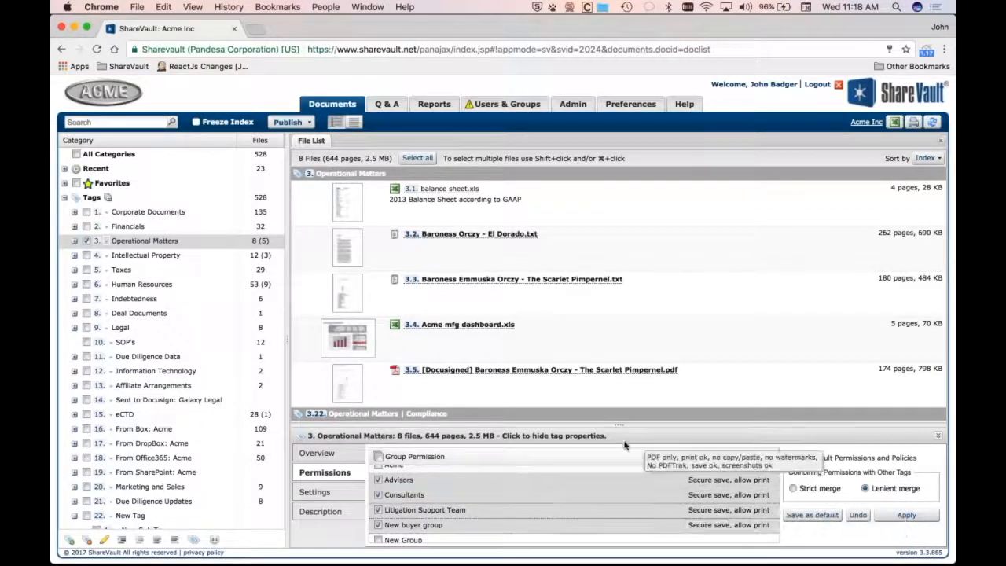
left_click_drag(620, 423, 620, 299)
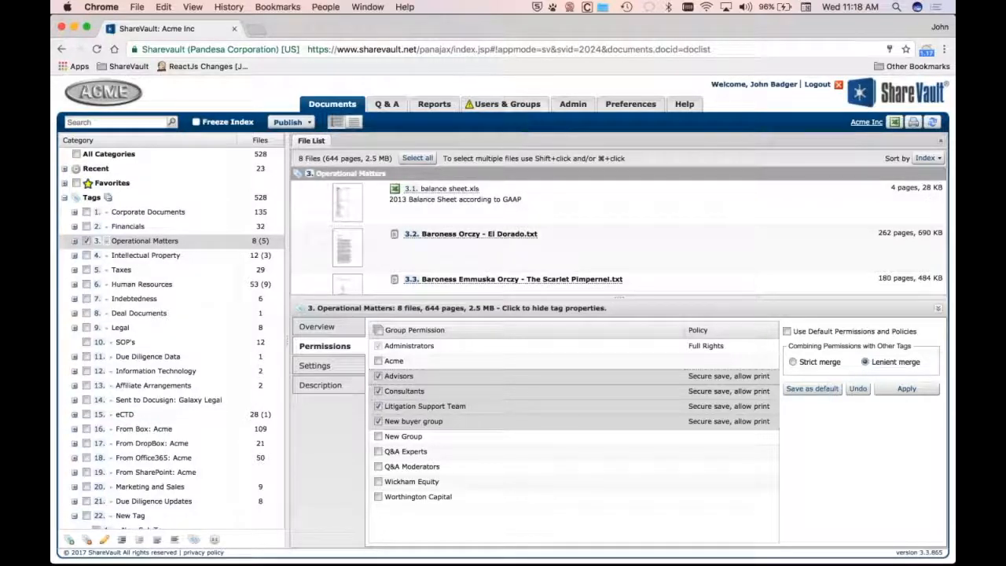
Open the Litigation Support Team group's tag permissions and browse its tag tree
left_click(507, 104)
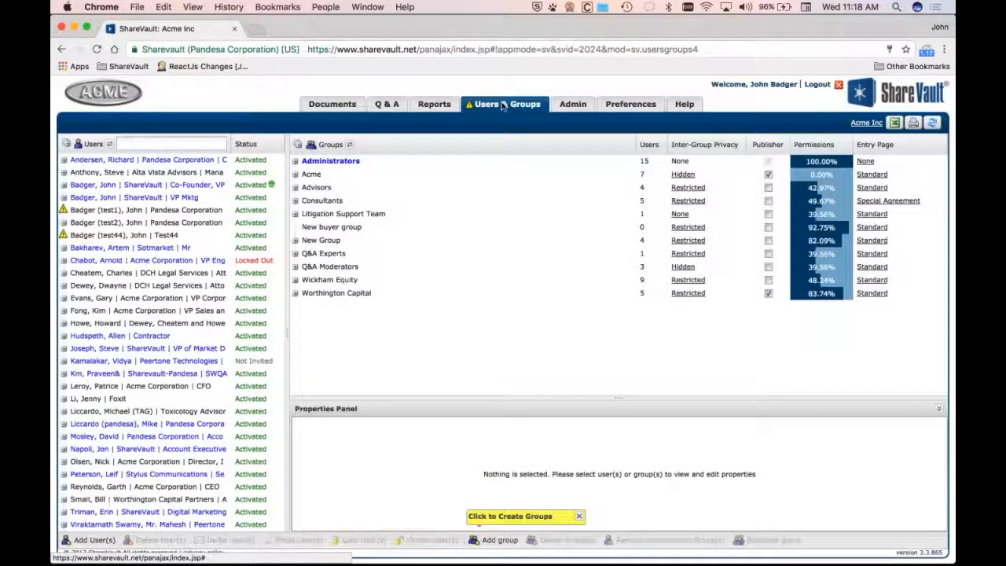
left_click(343, 214)
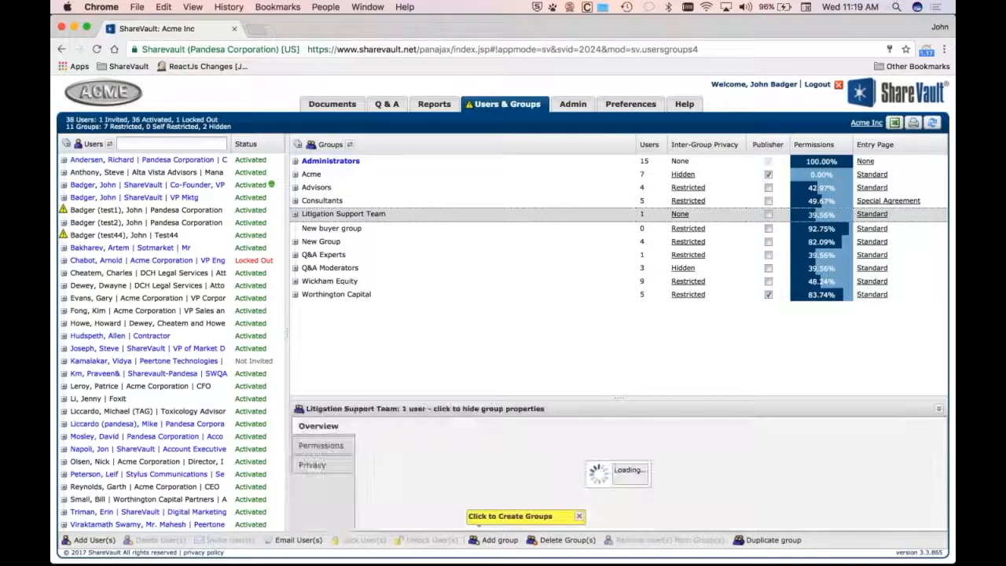
left_click(324, 444)
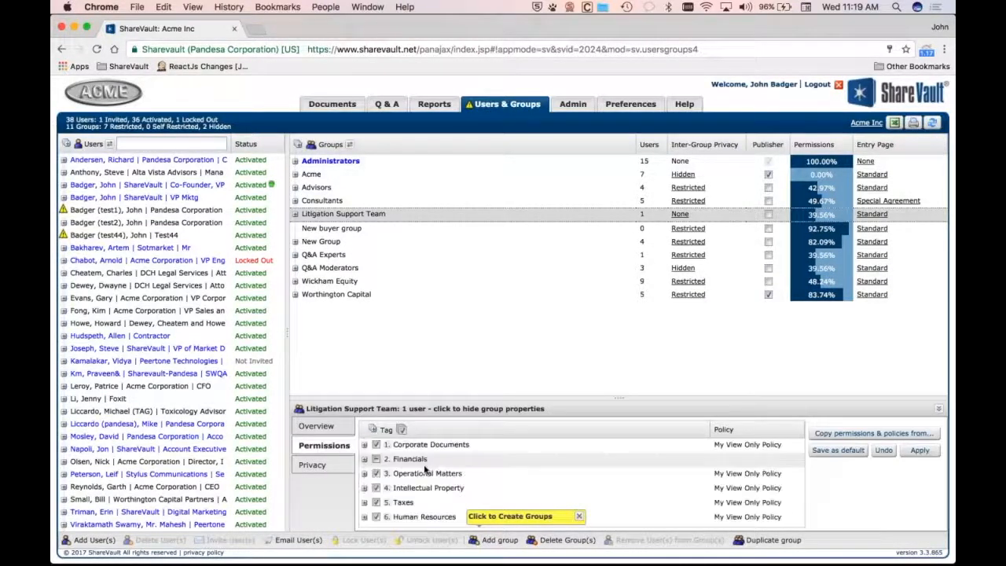
left_click(373, 430)
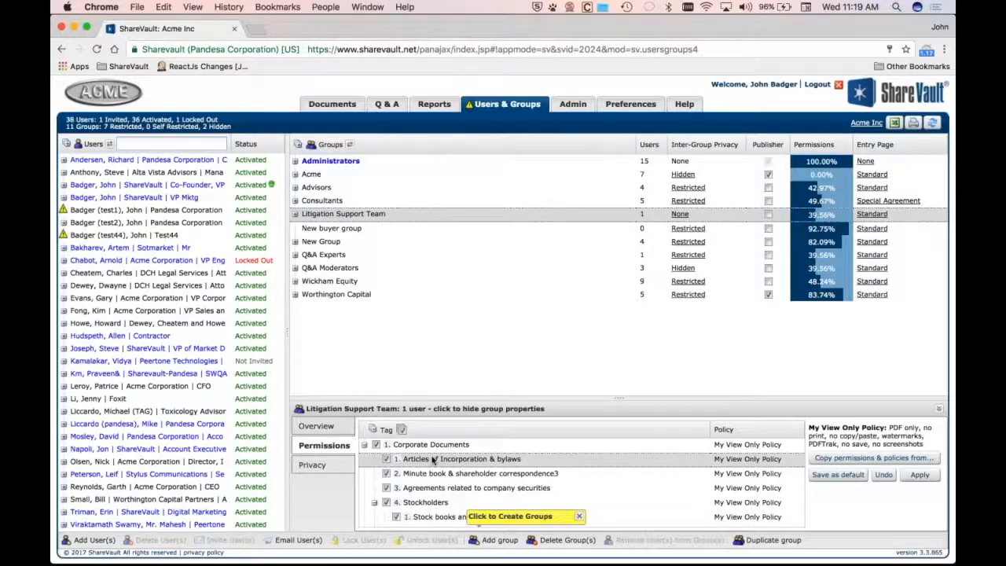
scroll(430, 460, "down", 1)
scroll(431, 461, "down", 5)
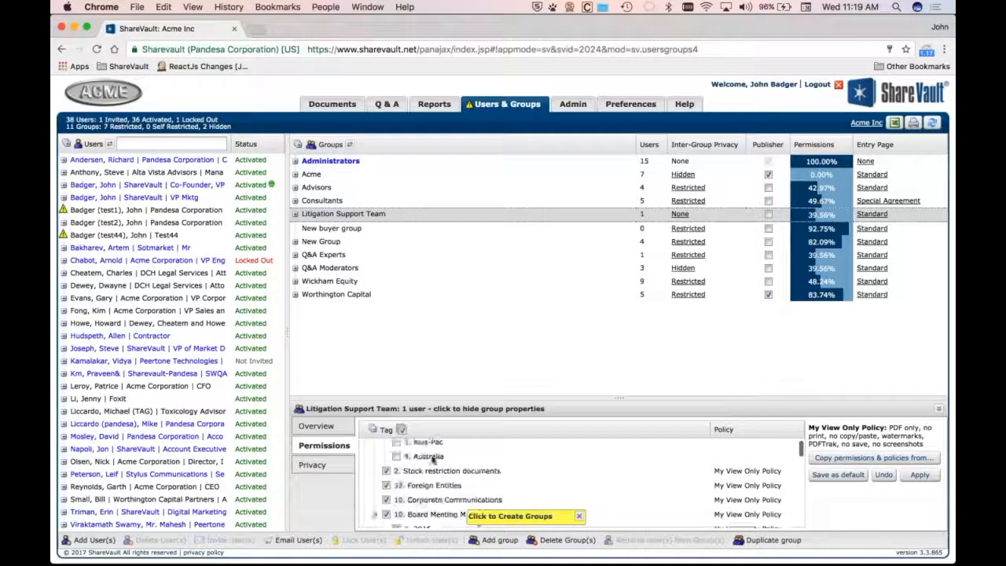
scroll(441, 456, "down", 3)
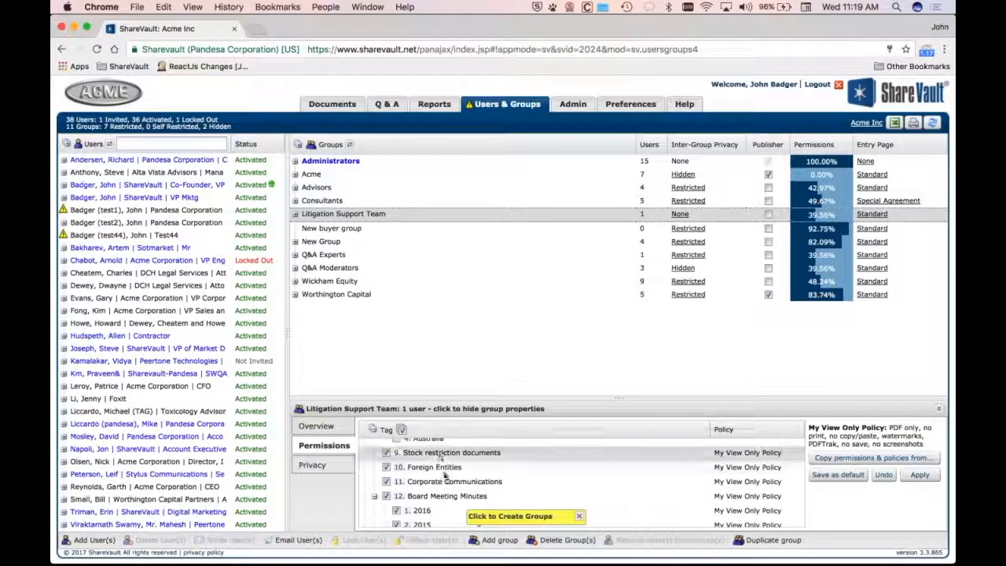
left_click(442, 509)
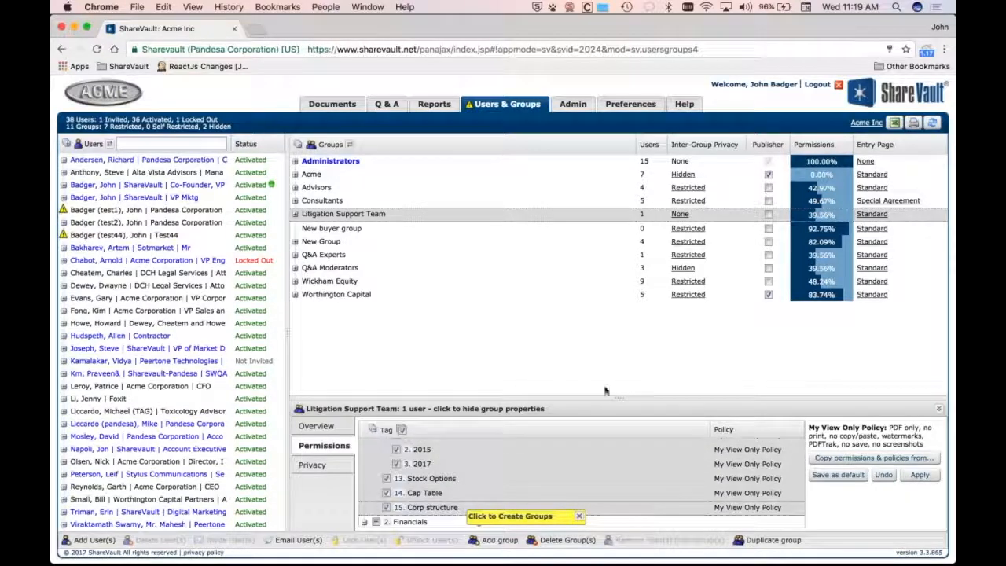
left_click_drag(619, 398, 621, 317)
Set the Litigation Support Team's policy on the Financials tag Debt Schedule to Access Original
left_click(448, 478)
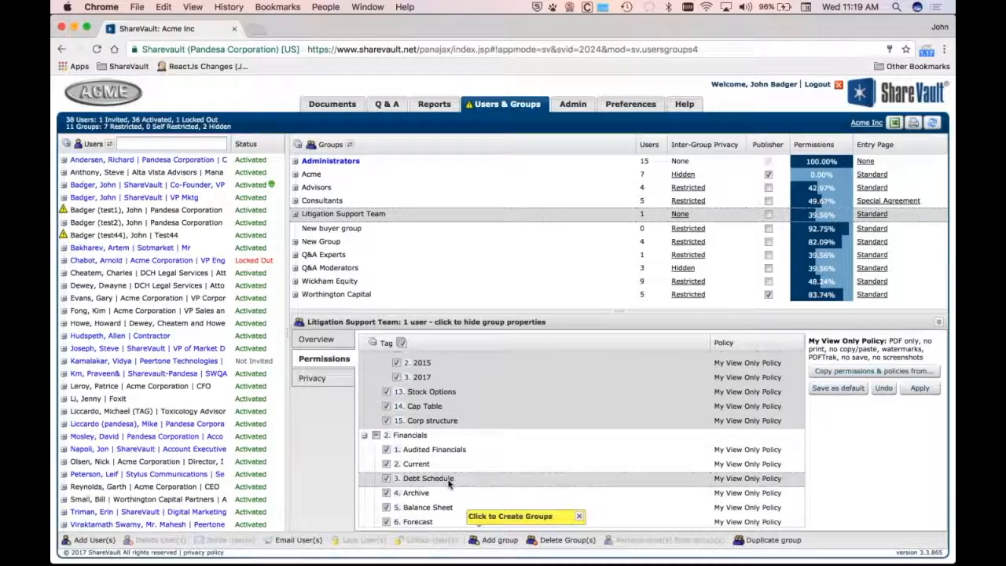
left_click(446, 510)
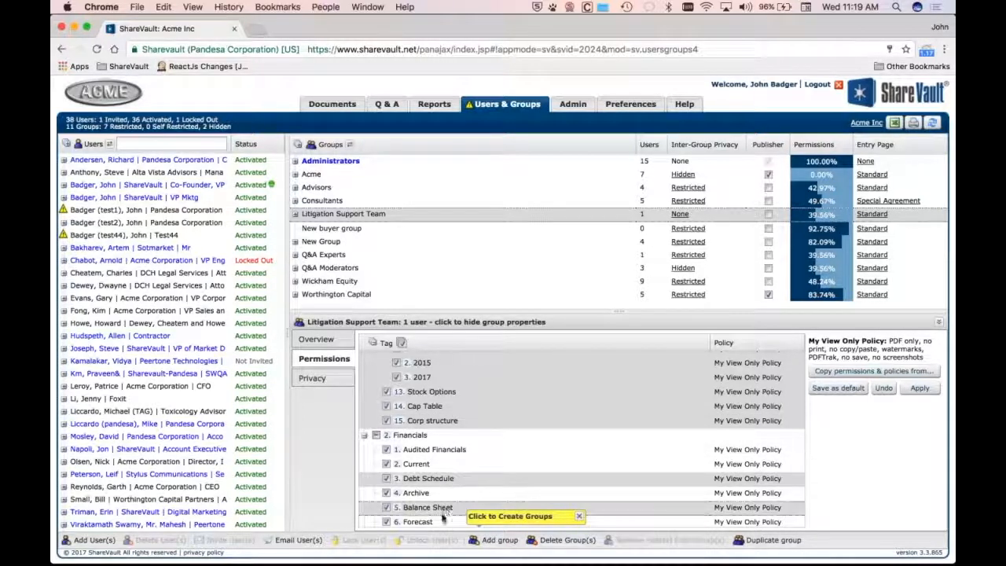
scroll(444, 515, "down", 2)
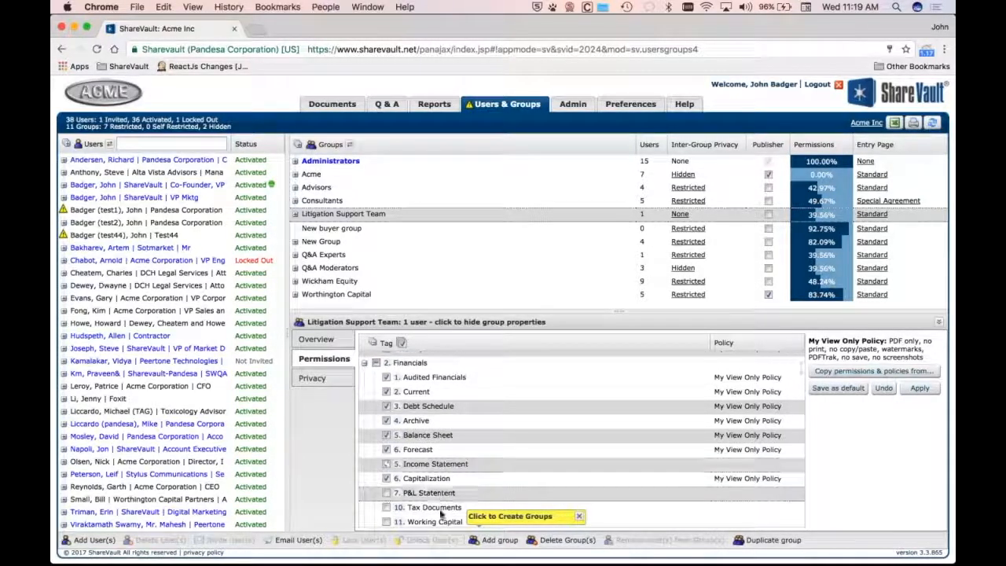
scroll(439, 518, "down", 1)
left_click(754, 402)
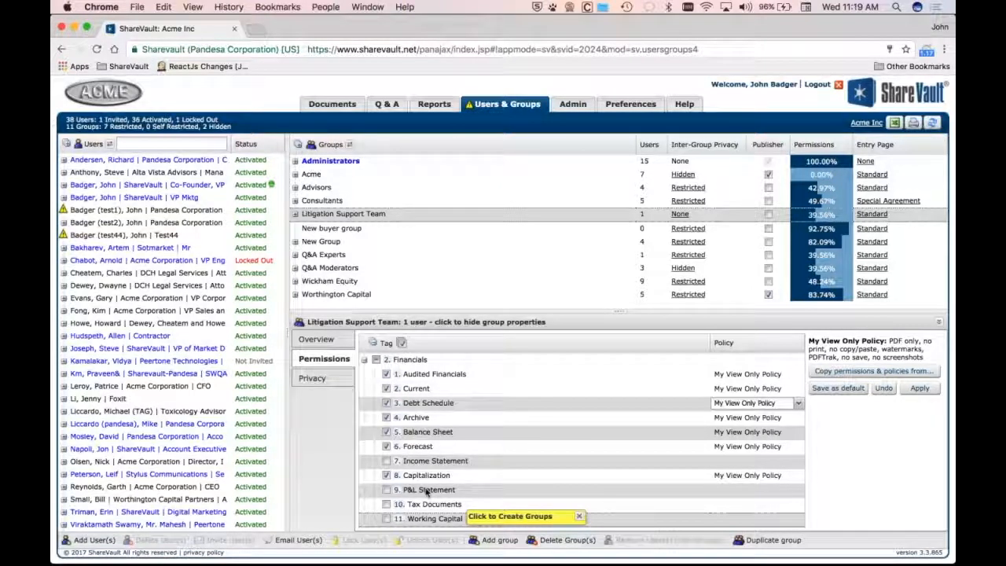
left_click(797, 404)
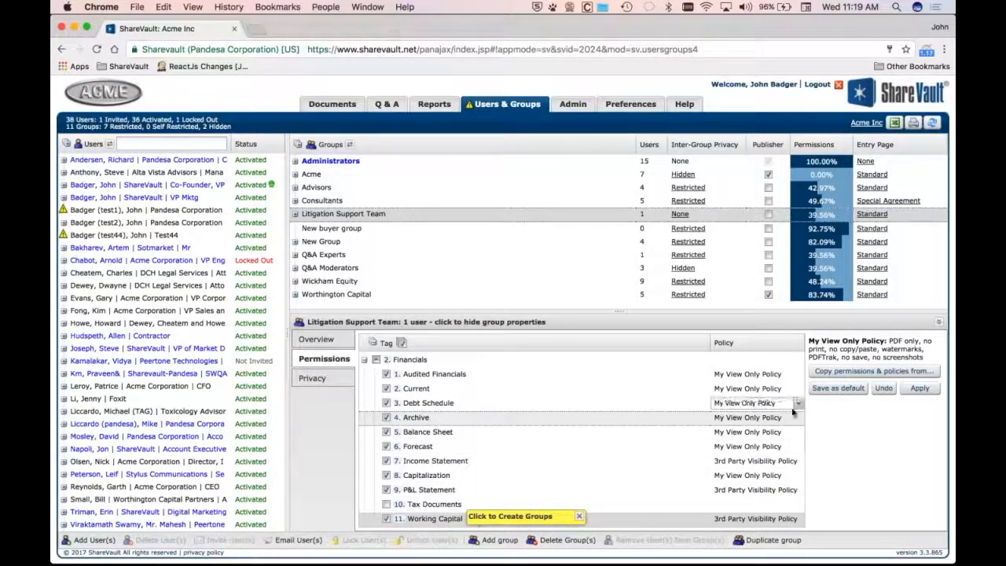
left_click(798, 403)
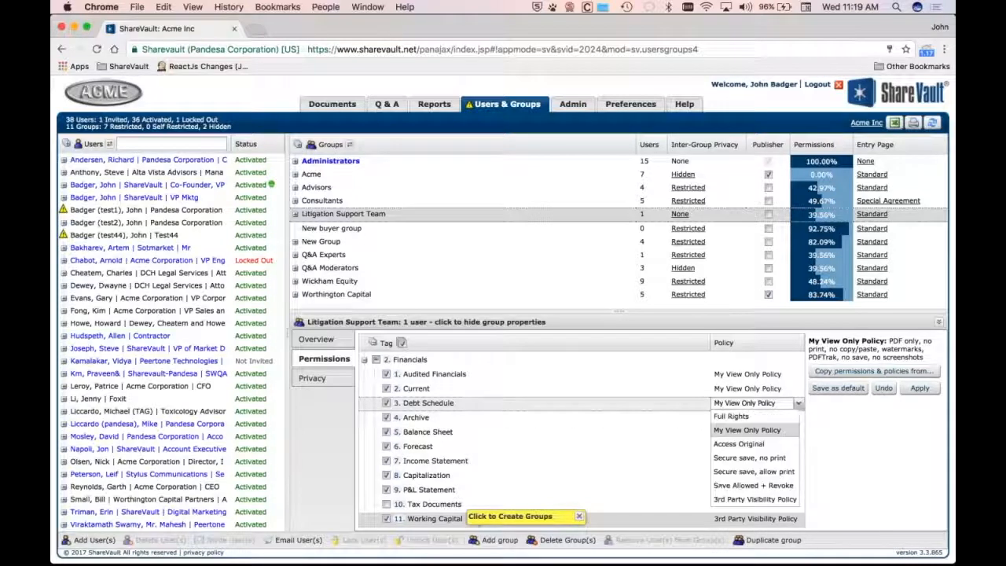
left_click(746, 444)
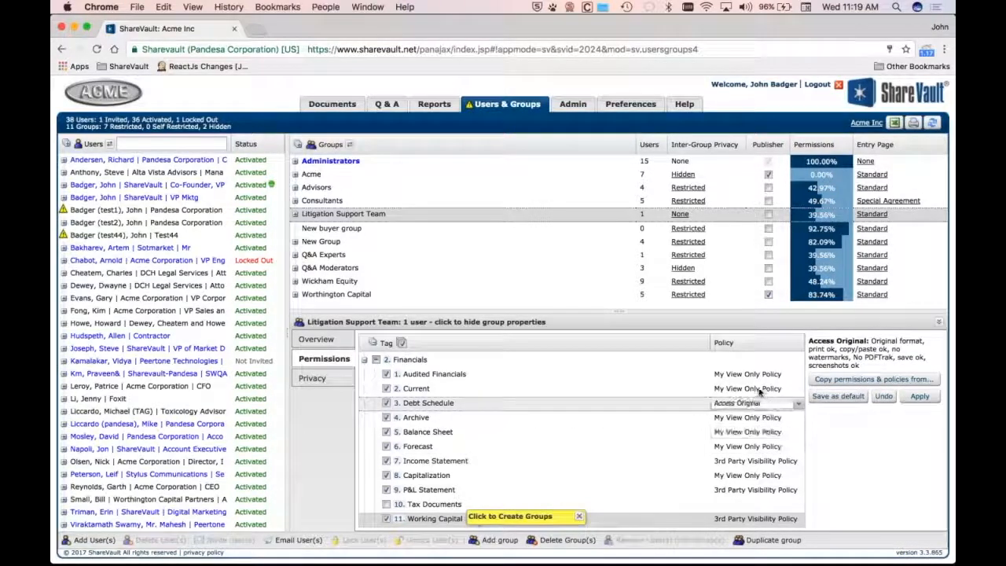
Set the policy on the Audited Financials tag to Access Original as well
left_click(419, 376, "shift")
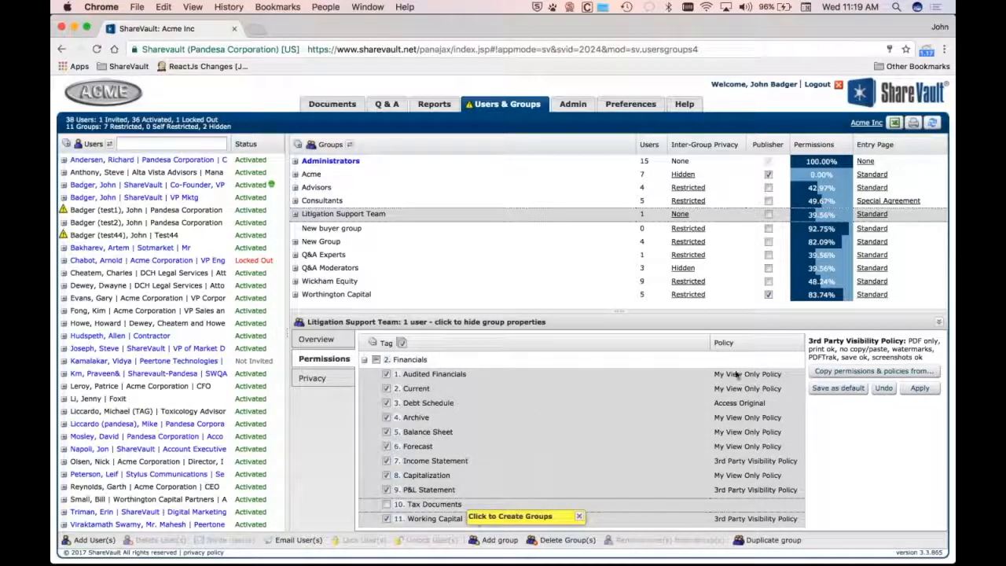
left_click(760, 375)
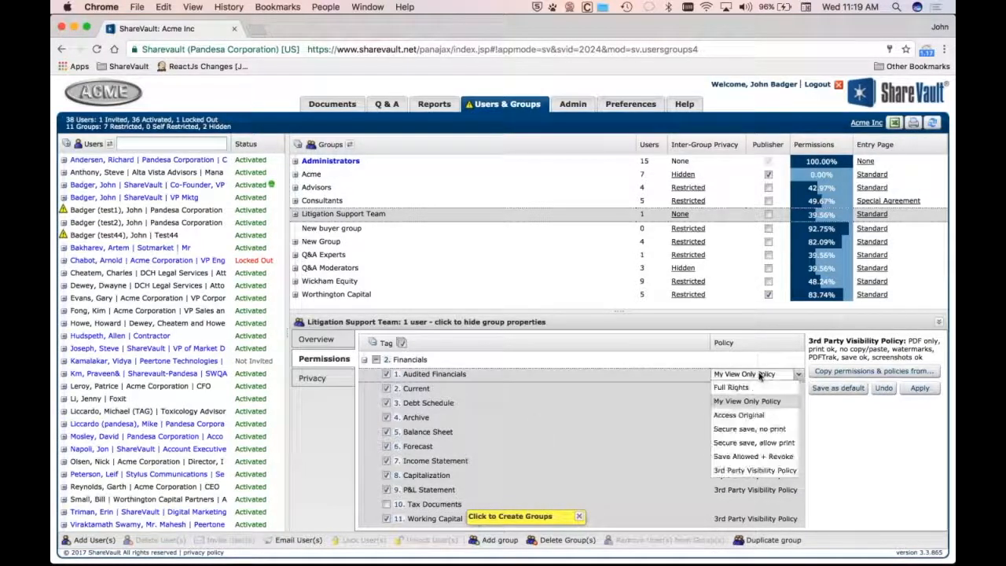
left_click(746, 416)
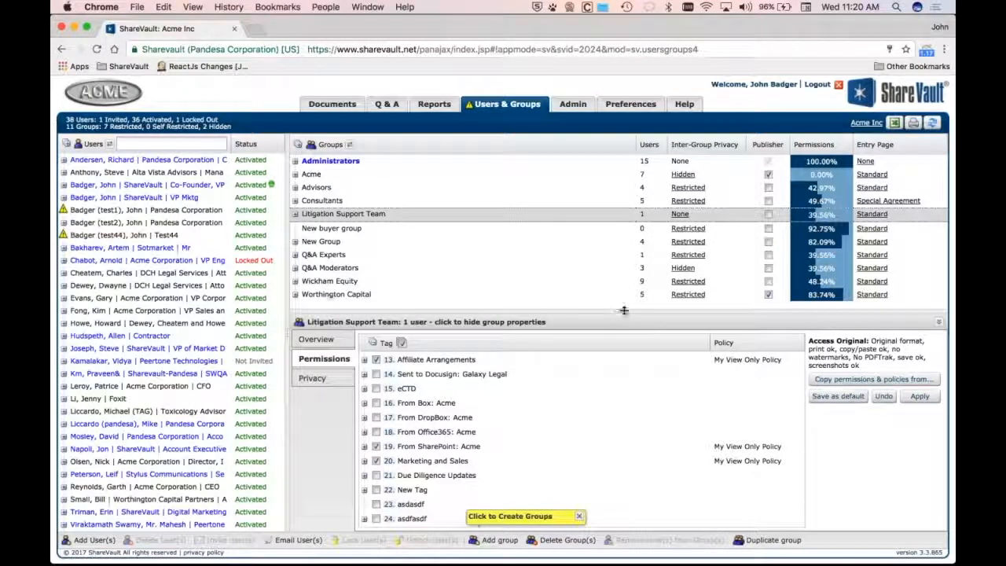
left_click_drag(618, 313, 617, 368)
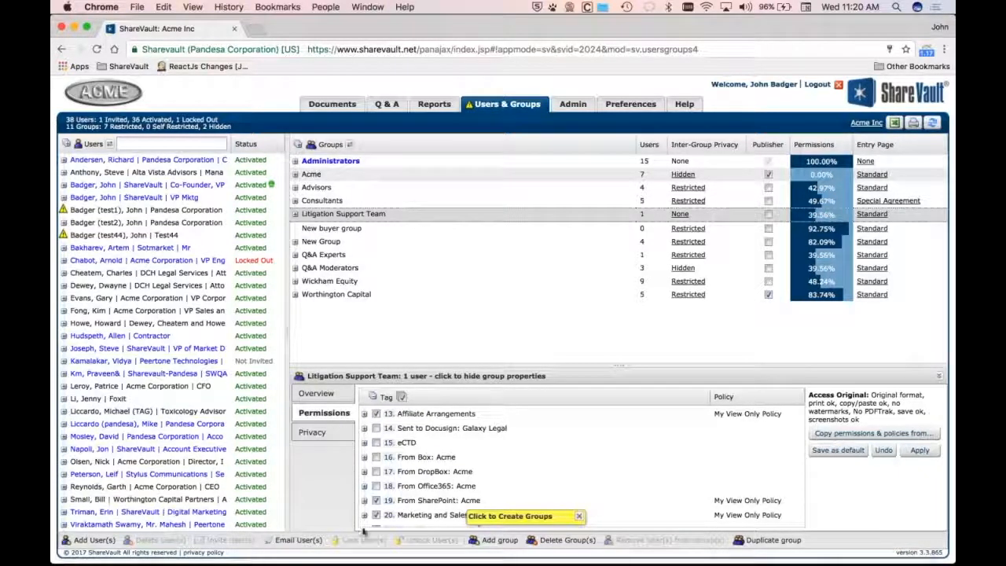
Add a group named Stage I Due Diligence with Corporate Documents, Financials and Operational Matters permitted
left_click(495, 540)
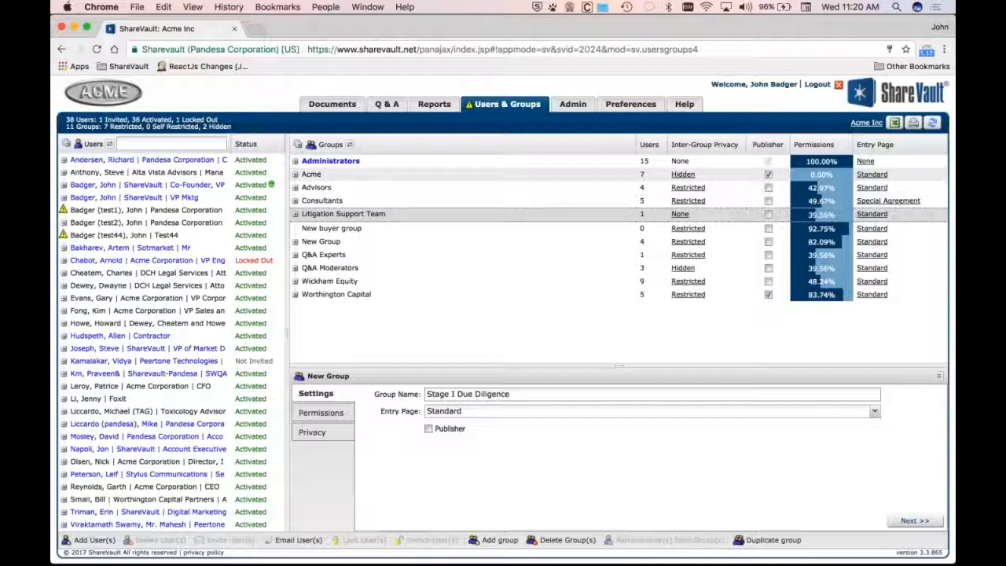
left_click(321, 413)
left_click(376, 412)
left_click(376, 426)
left_click(376, 440)
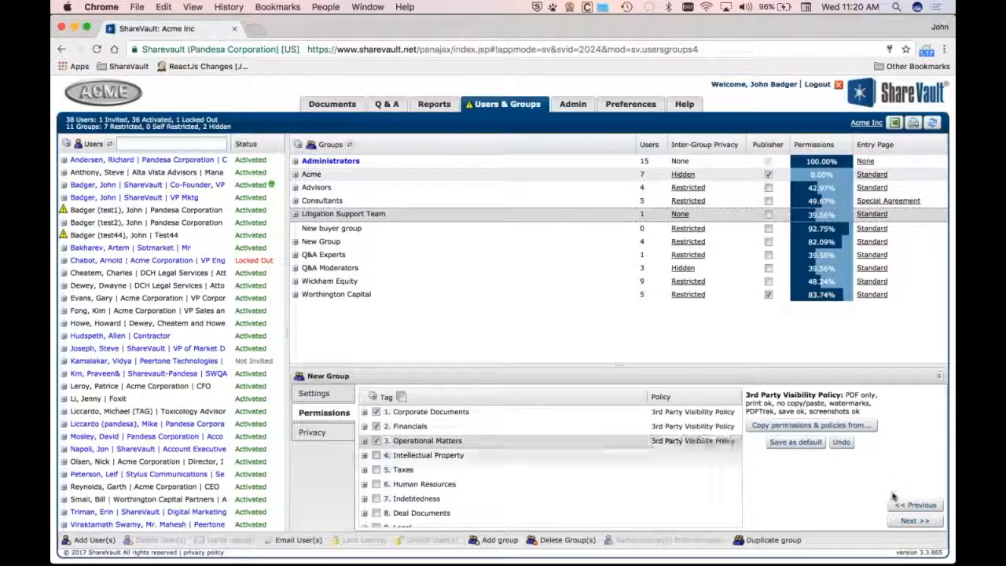
left_click(913, 520)
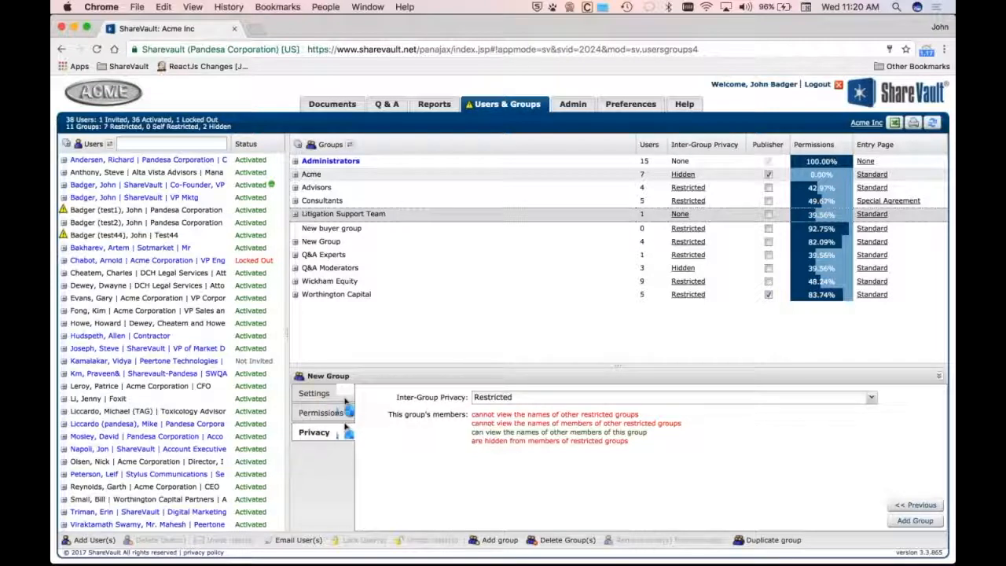
left_click(914, 520)
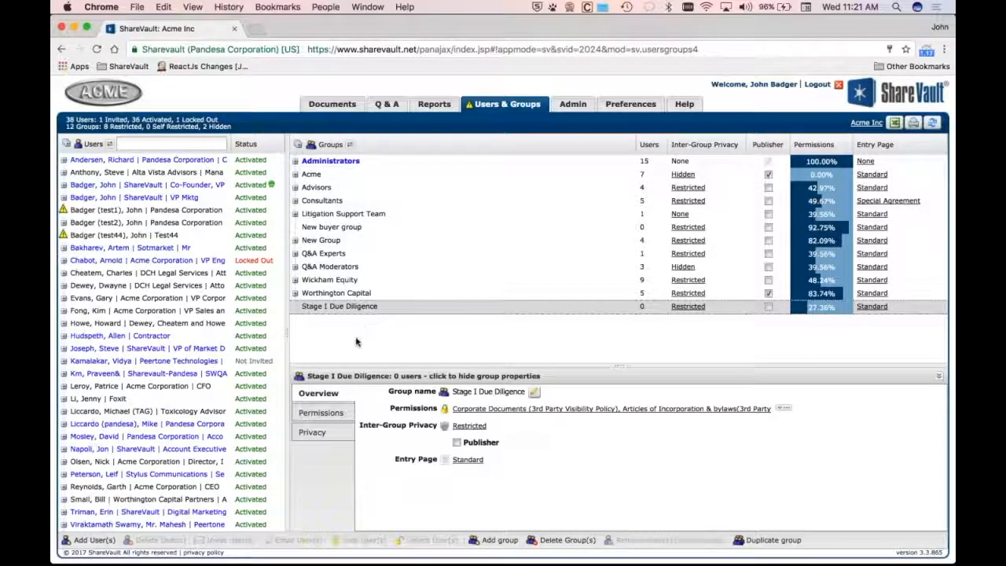
Duplicate the Stage I Due Diligence group and name the copy Stage II Due Diligence
right_click(357, 308)
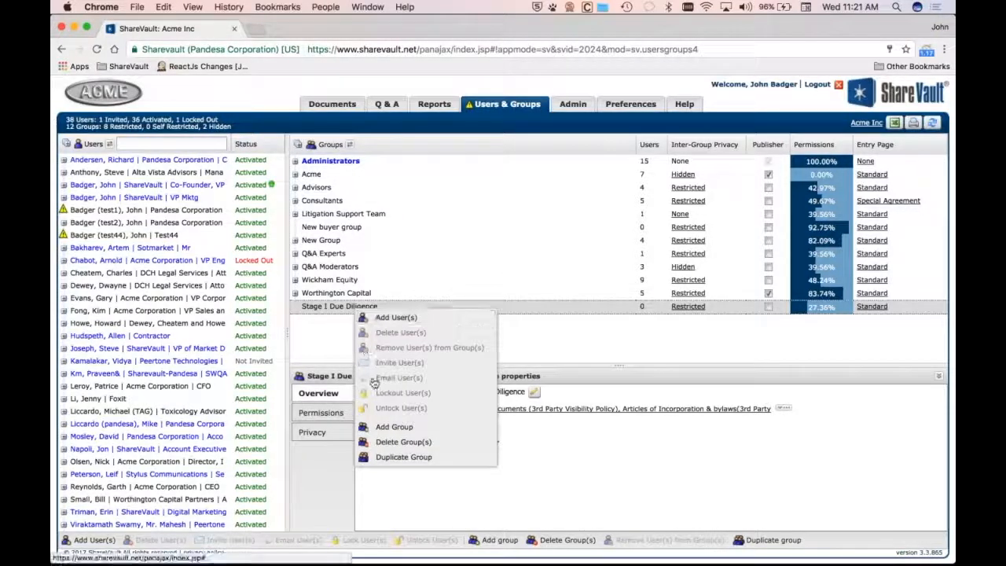
left_click(393, 457)
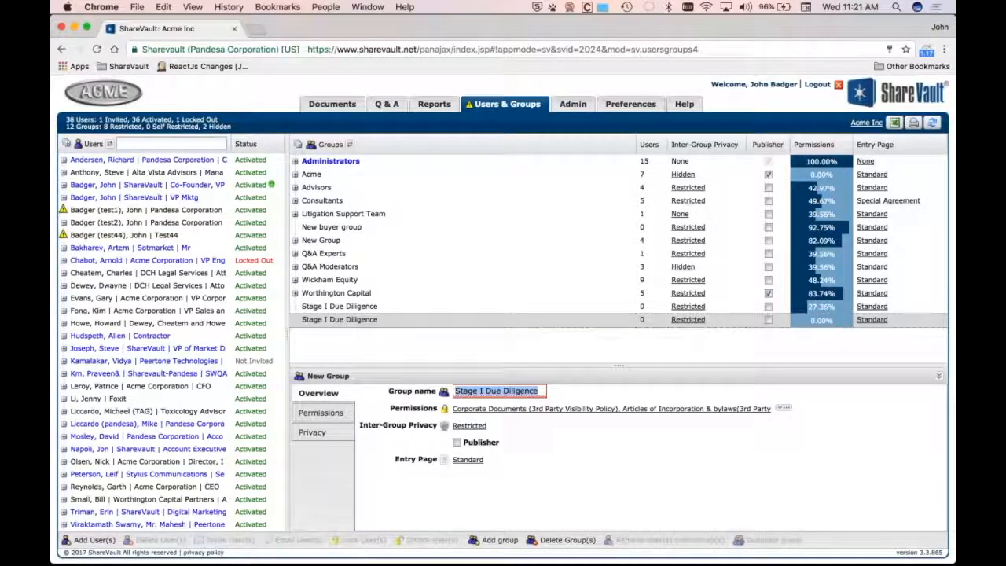
left_click(483, 391)
key("Return")
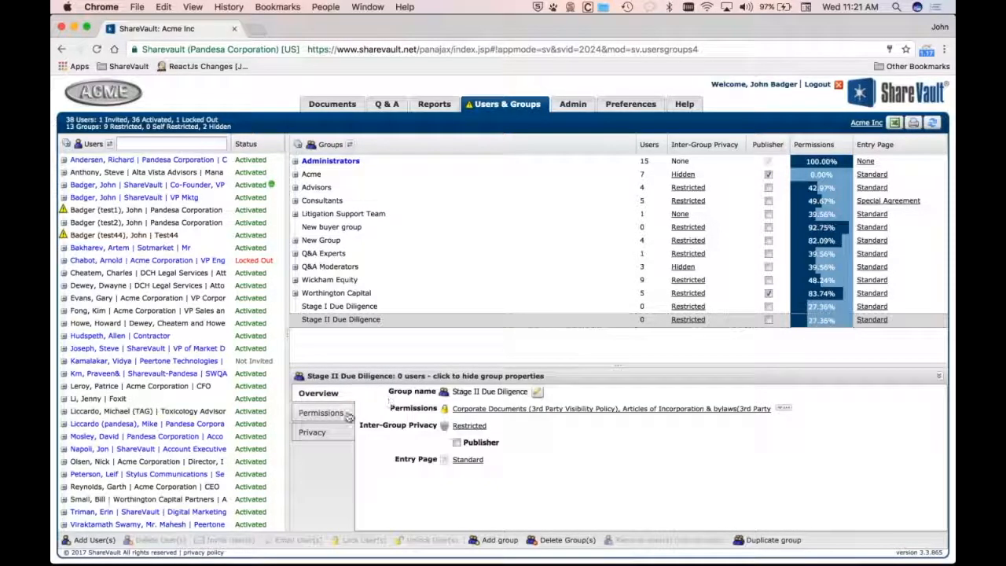
Add Intellectual Property and Taxes to Stage II Due Diligence's permissions, setting Taxes to Secure save, allow print, and apply
left_click(320, 412)
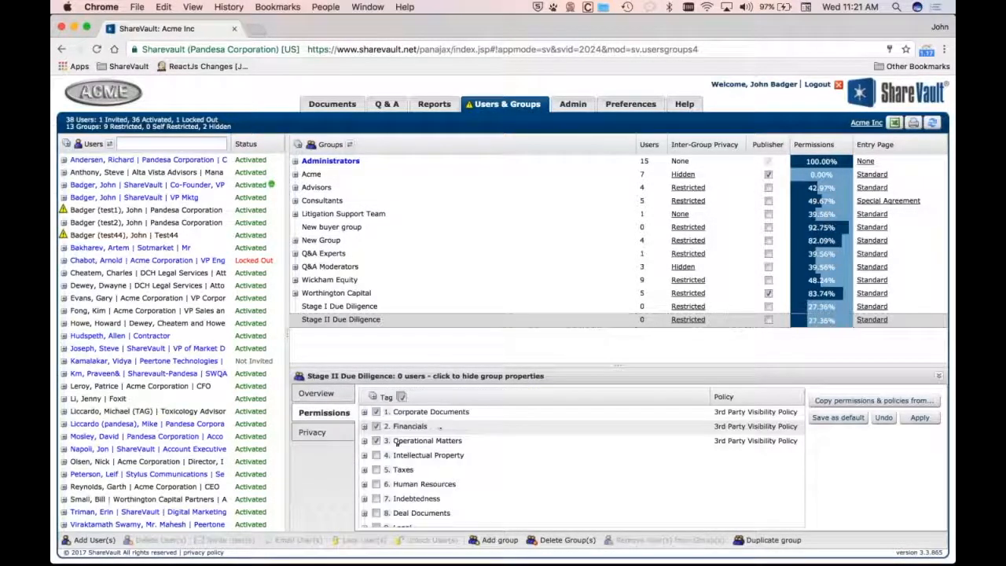
left_click(376, 455)
left_click(376, 469)
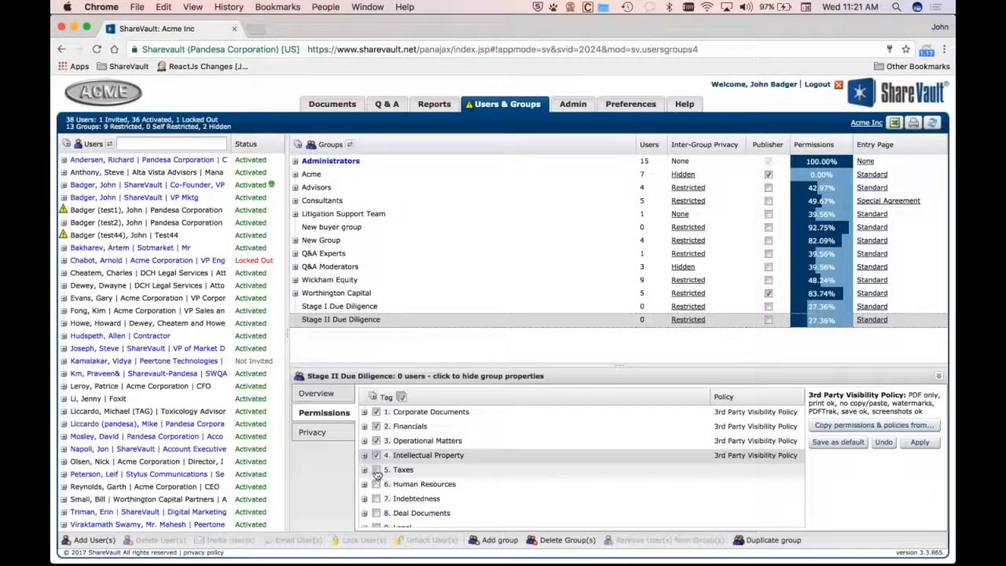
left_click(752, 469)
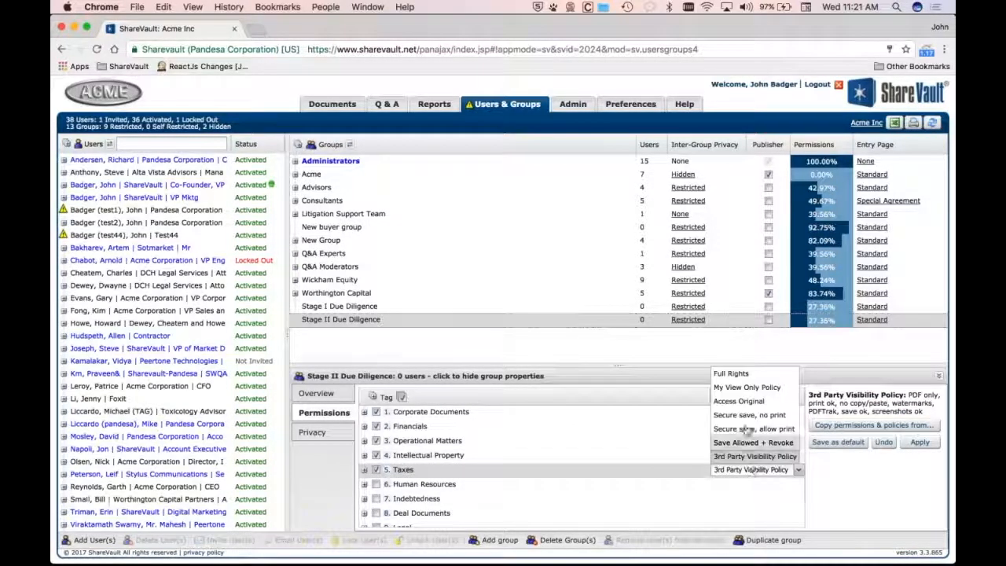
left_click(753, 429)
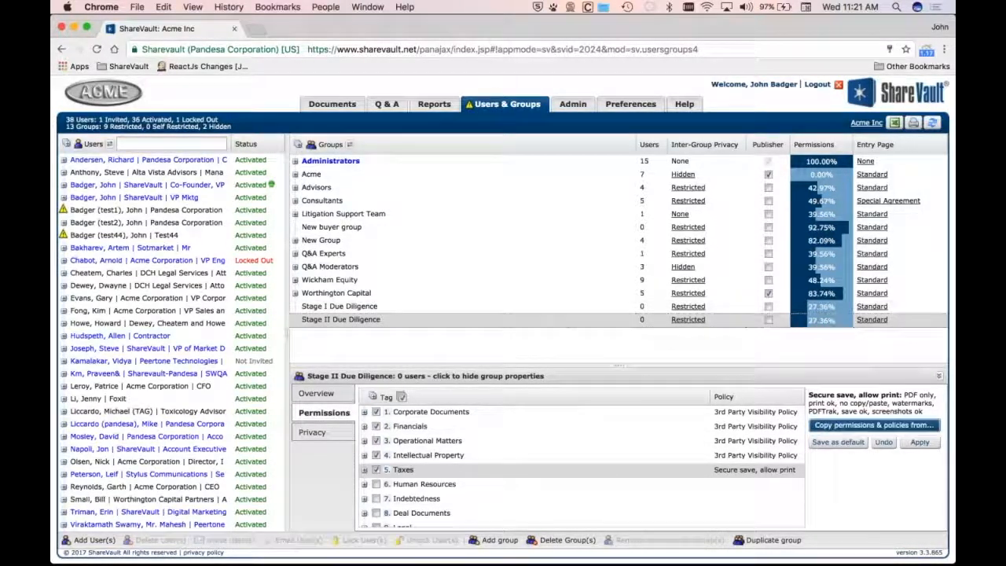
left_click(918, 442)
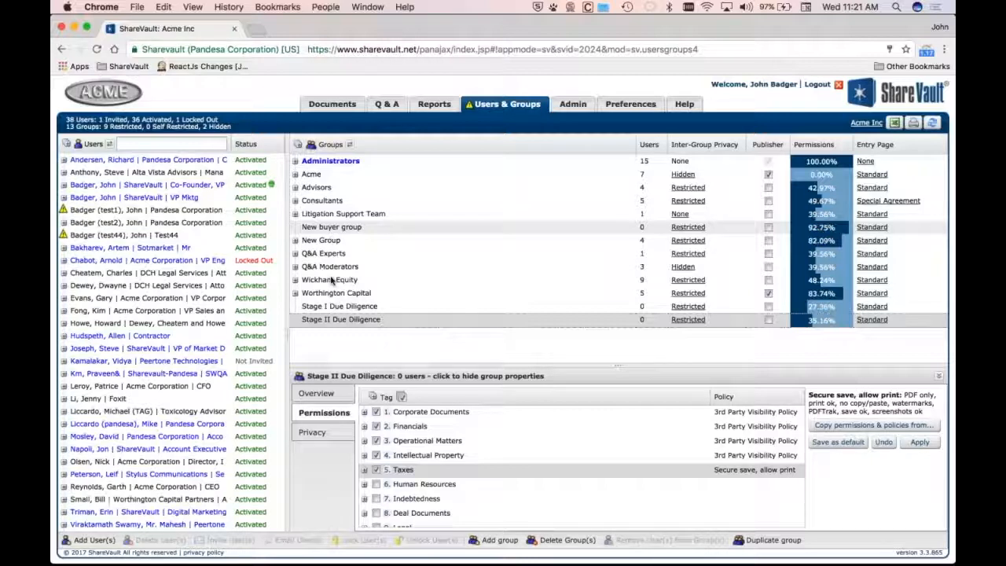
Copy permissions and policies from Stage II Due Diligence onto the Wickham Equity group
left_click(332, 280)
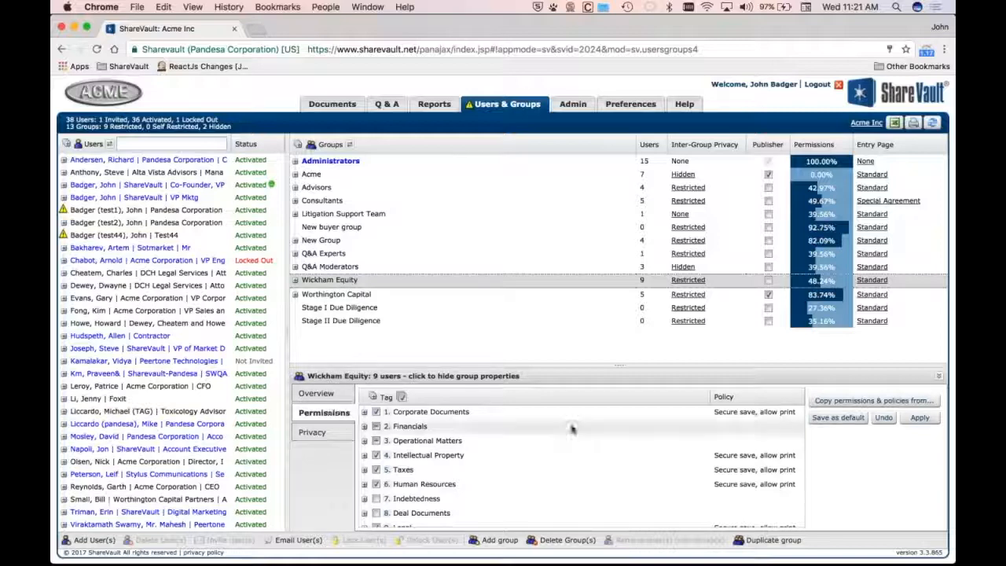
left_click(845, 403)
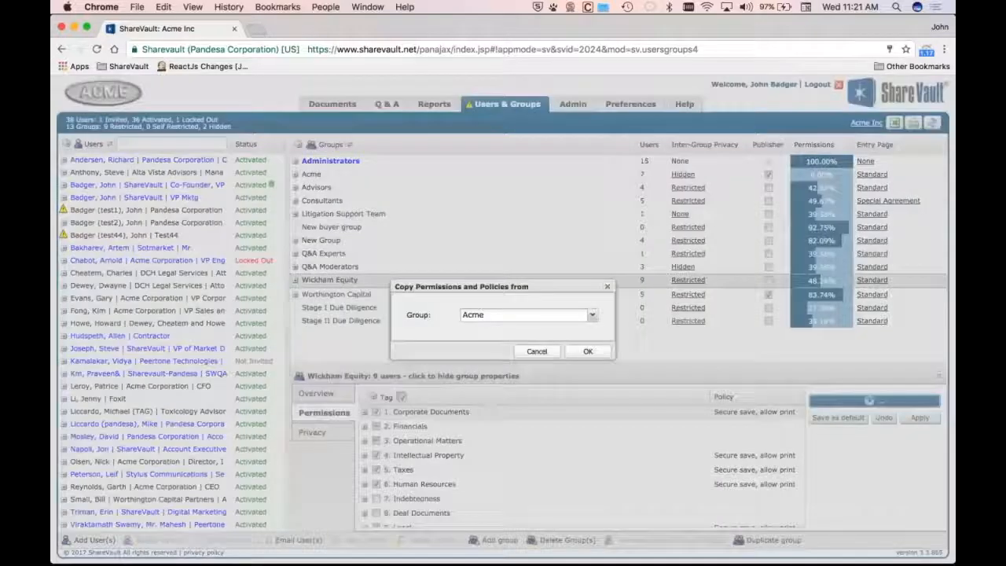
left_click(592, 315)
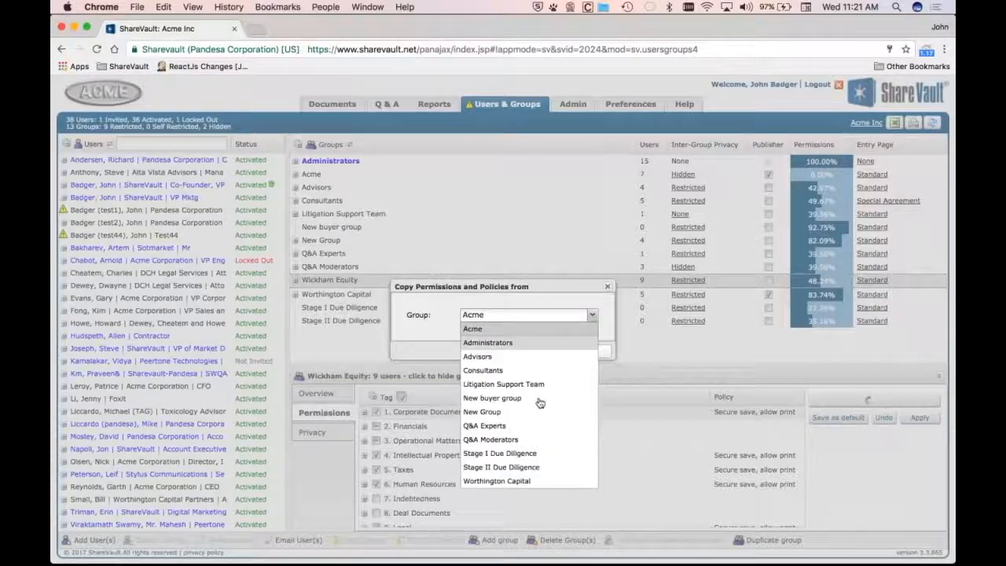
left_click(586, 469)
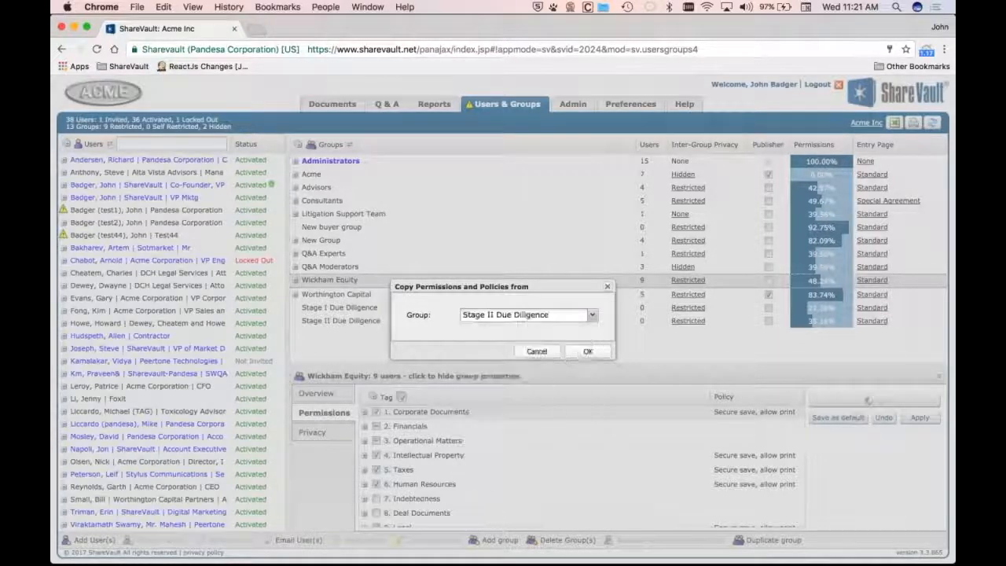
left_click(587, 352)
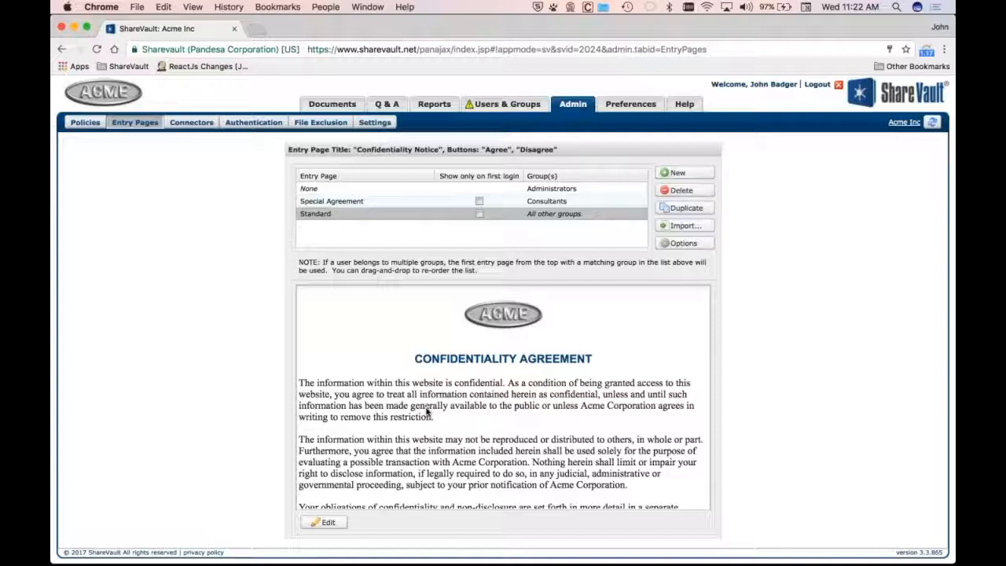
Rename the Standard entry page to Financial Partners
double_click(329, 218)
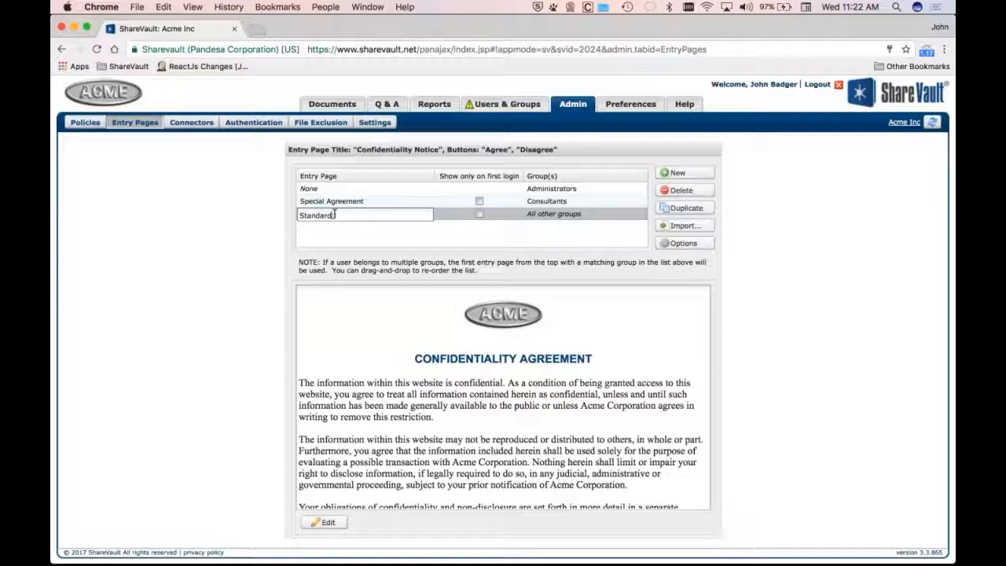
double_click(331, 215)
type("A")
key("BackSpace")
type("Financial Paa")
type("tners")
key("Return")
Rename the Special Agreement entry page to Industrial Partners
left_click(343, 202)
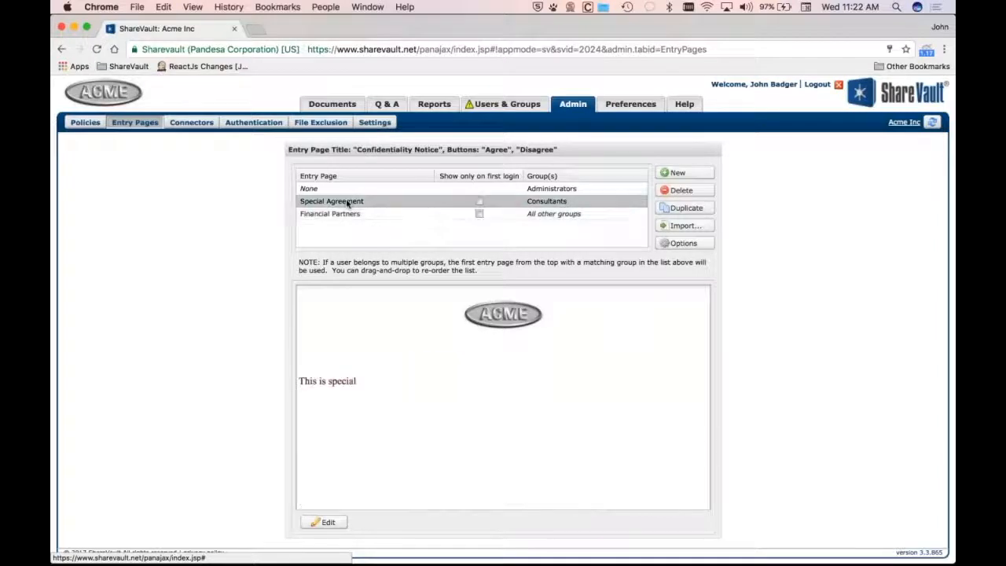
left_click(342, 203)
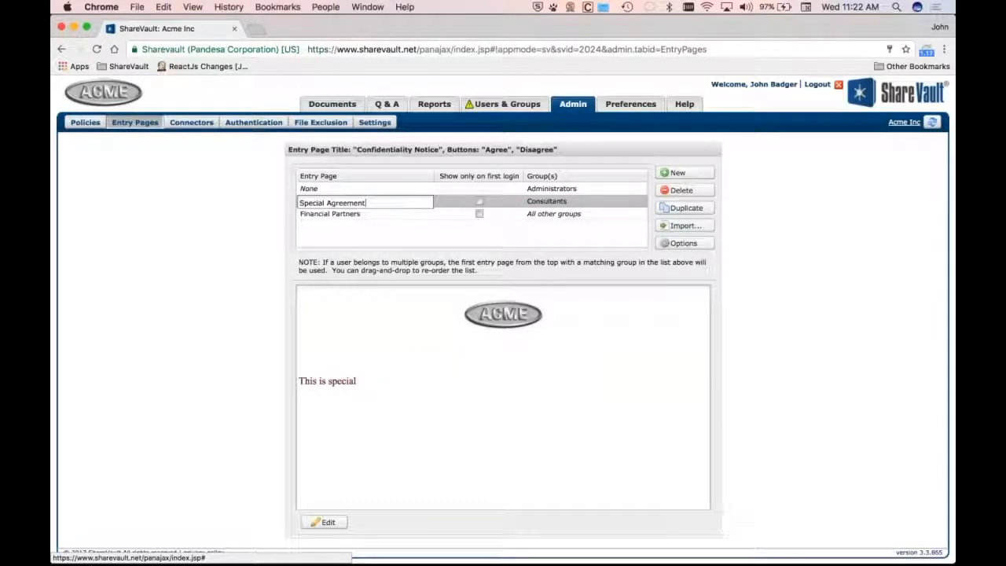
double_click(321, 205)
type("Ind")
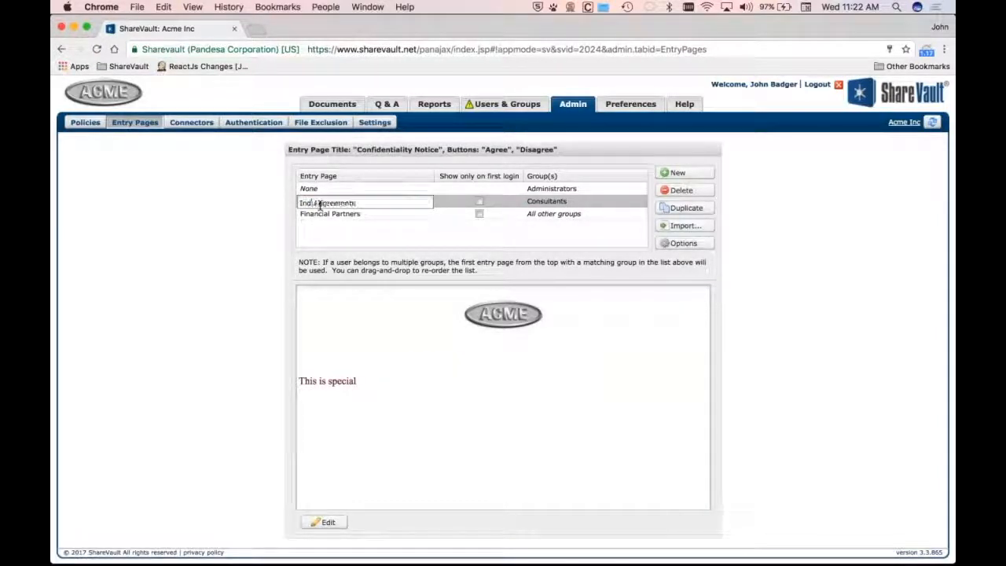
type("ustrial Partners")
key("Return")
Add Advisors and Litigation Support Team to the groups assigned the Industrial Partners entry page
left_click(543, 202)
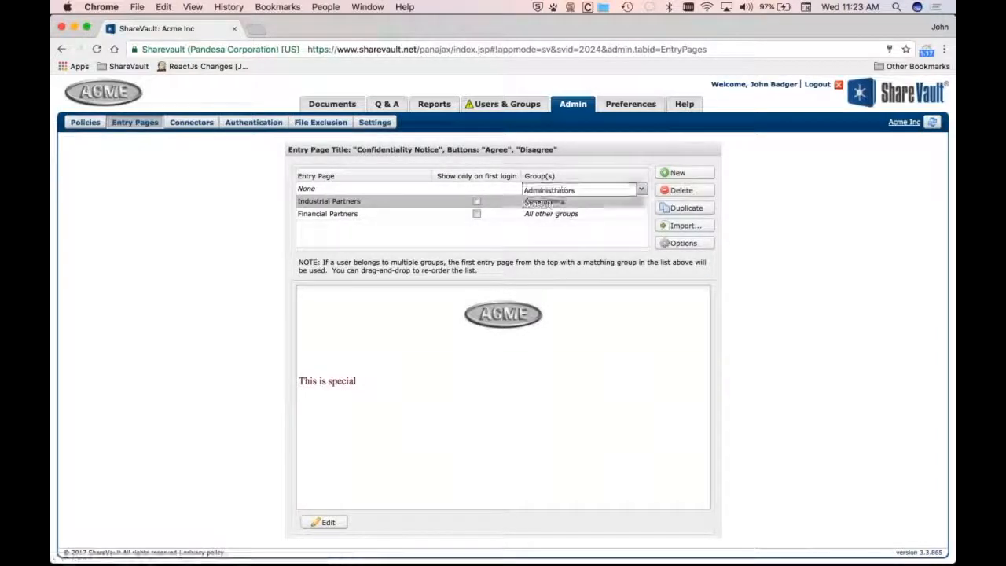
left_click(556, 204)
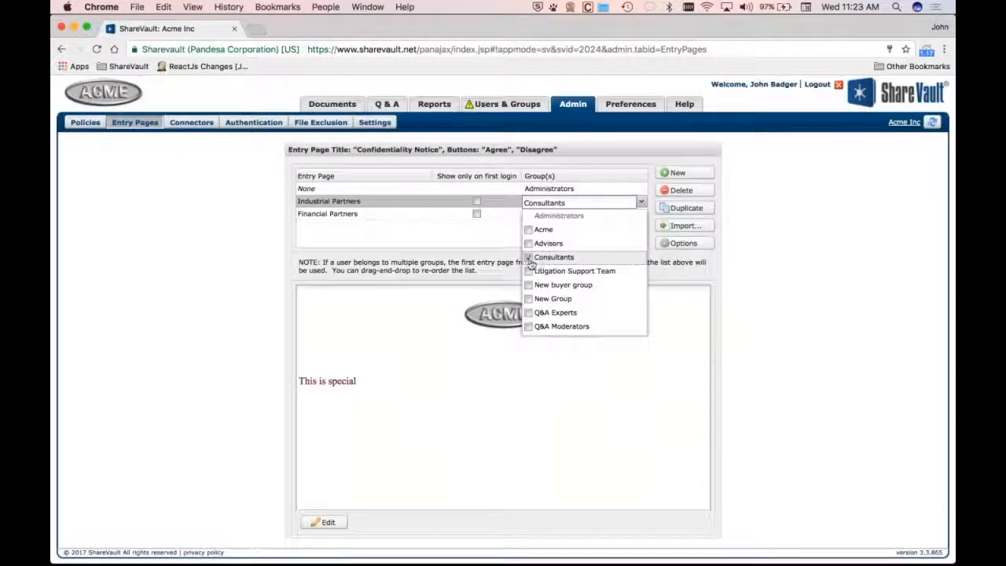
left_click(528, 243)
left_click(528, 271)
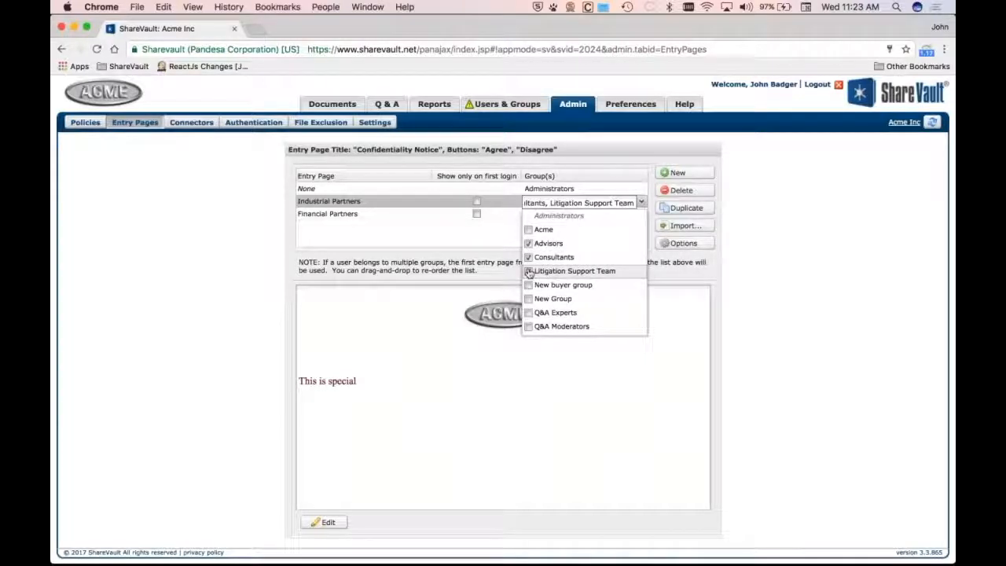
Move the Financial Partners entry page above Industrial Partners in the entry page order
left_click(611, 189)
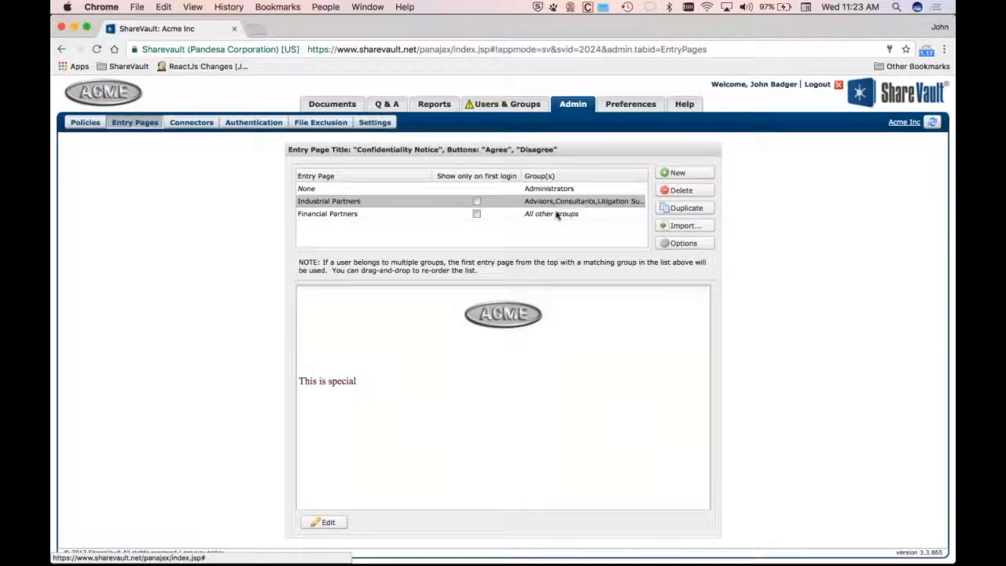
left_click(311, 191)
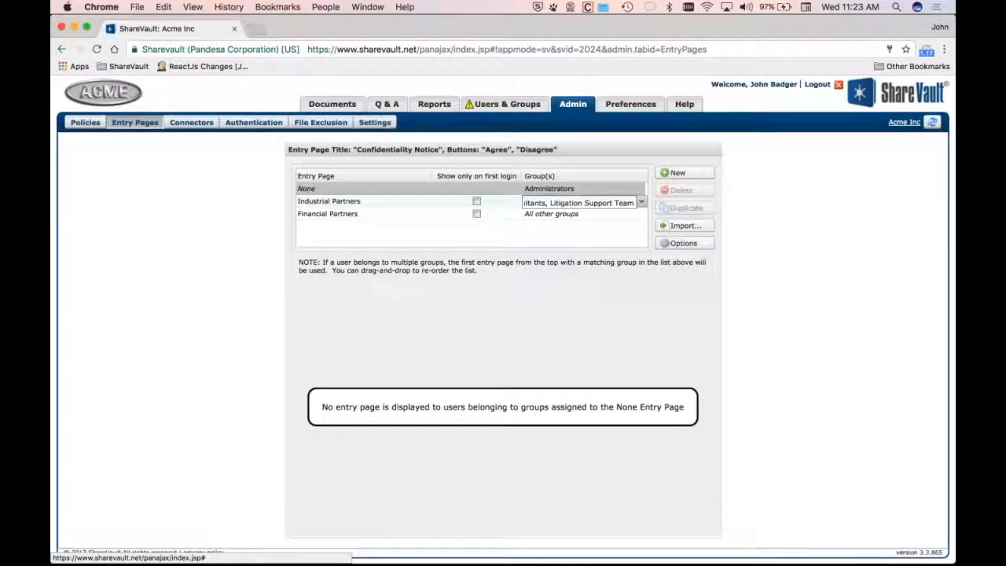
left_click(306, 203)
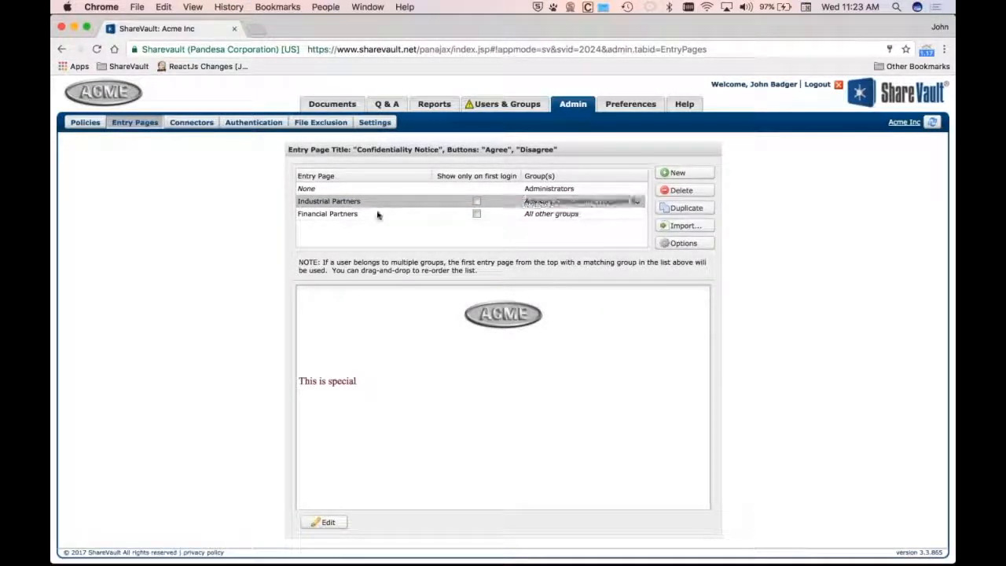
left_click(333, 213)
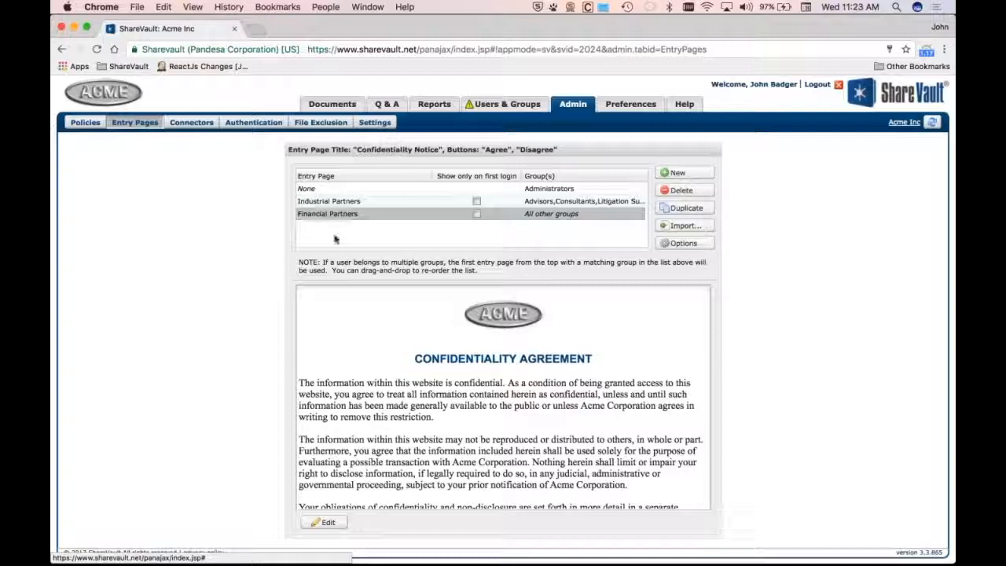
left_click(335, 205)
left_click_drag(336, 207, 333, 229)
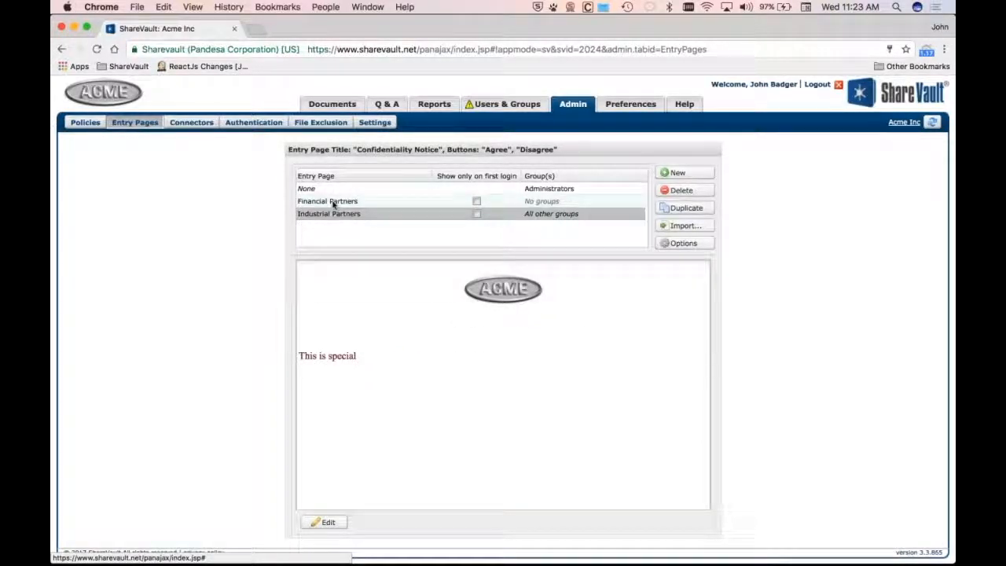
Assign the Wickham Equity and Worthington Capital groups to the Financial Partners entry page
left_click(555, 203)
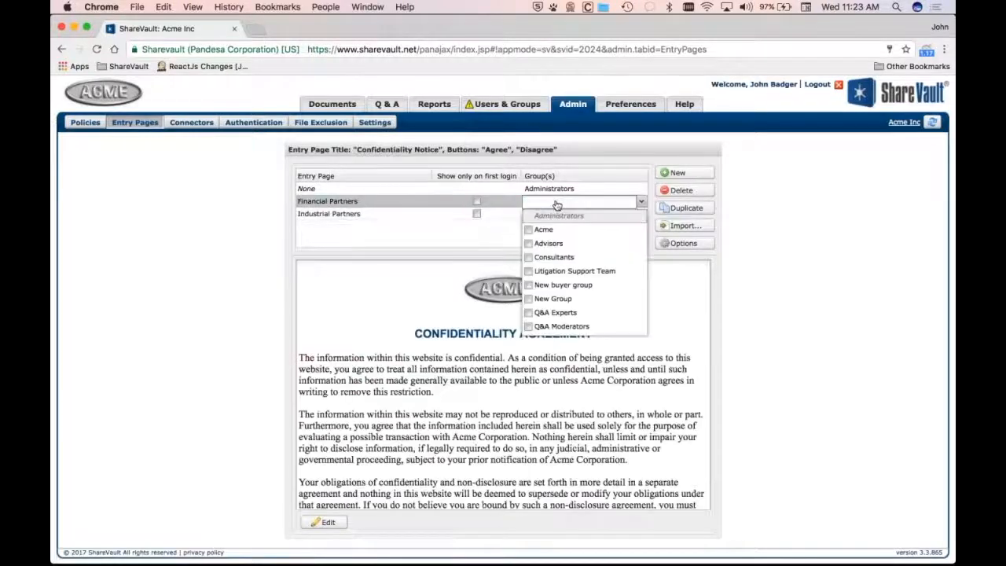
scroll(532, 301, "down", 1)
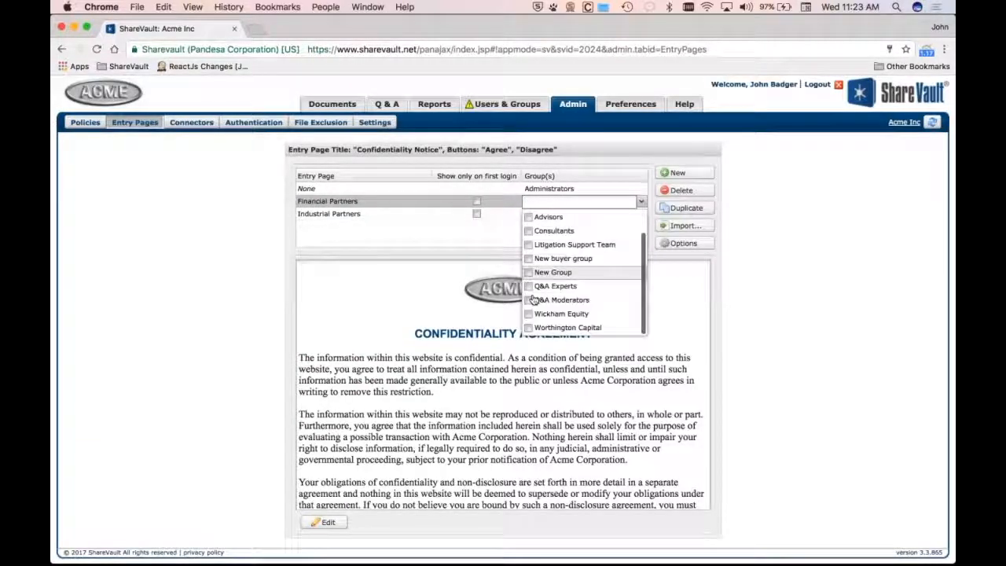
left_click(532, 315)
left_click(532, 328)
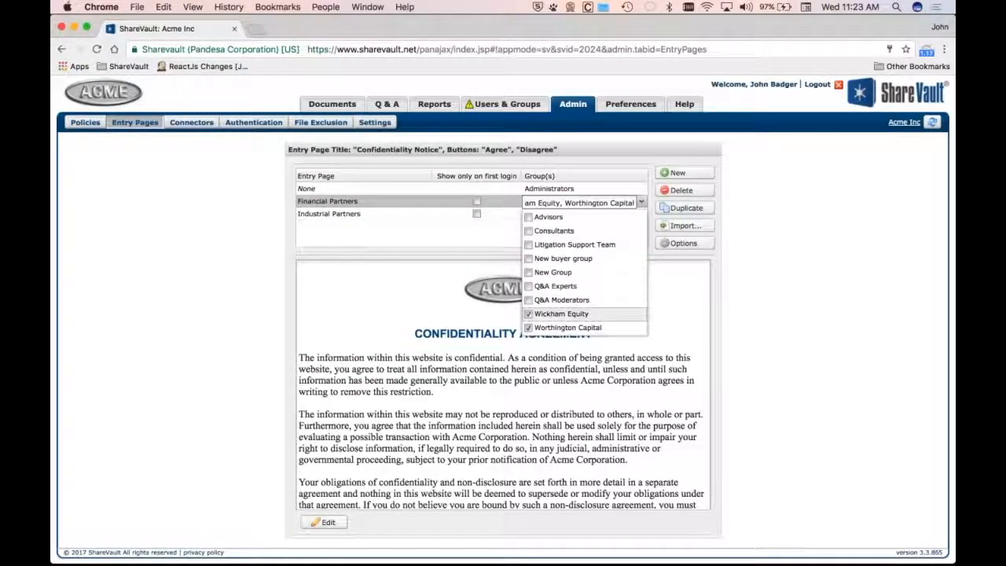
left_click(642, 203)
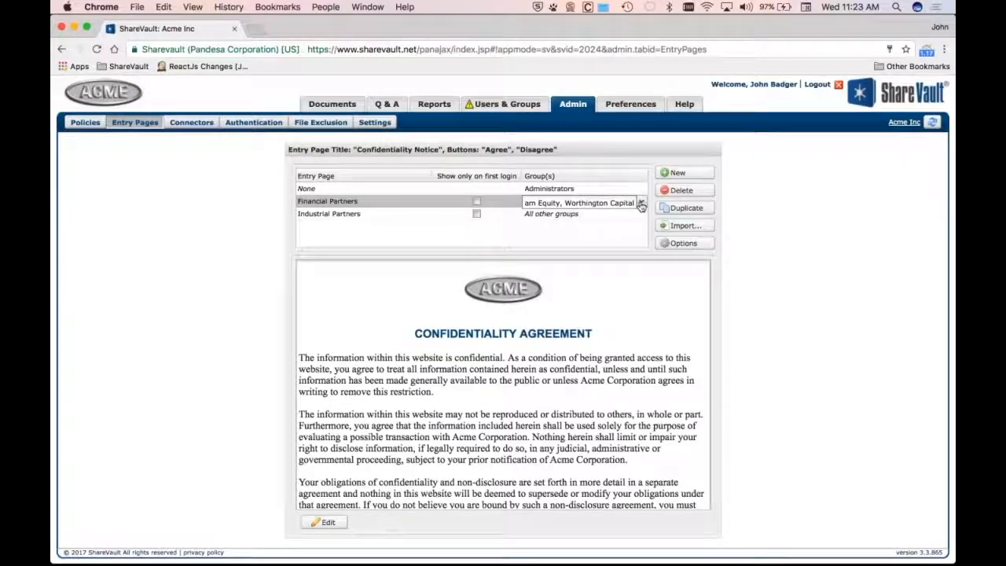
left_click(539, 215)
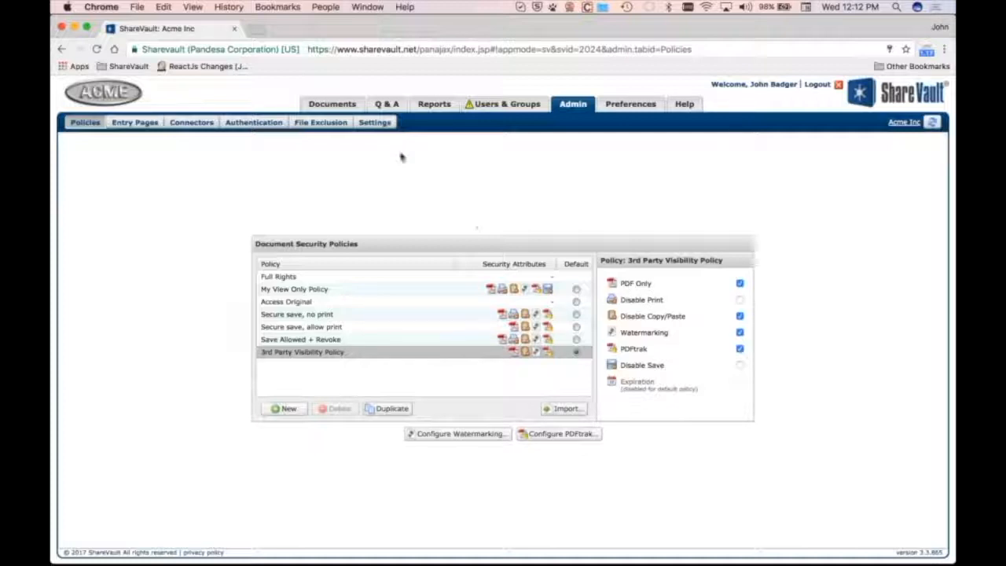
Enable Screenshot Blocking with Strong Enforcement in the ShareVault settings, confirming both warnings
left_click(384, 128)
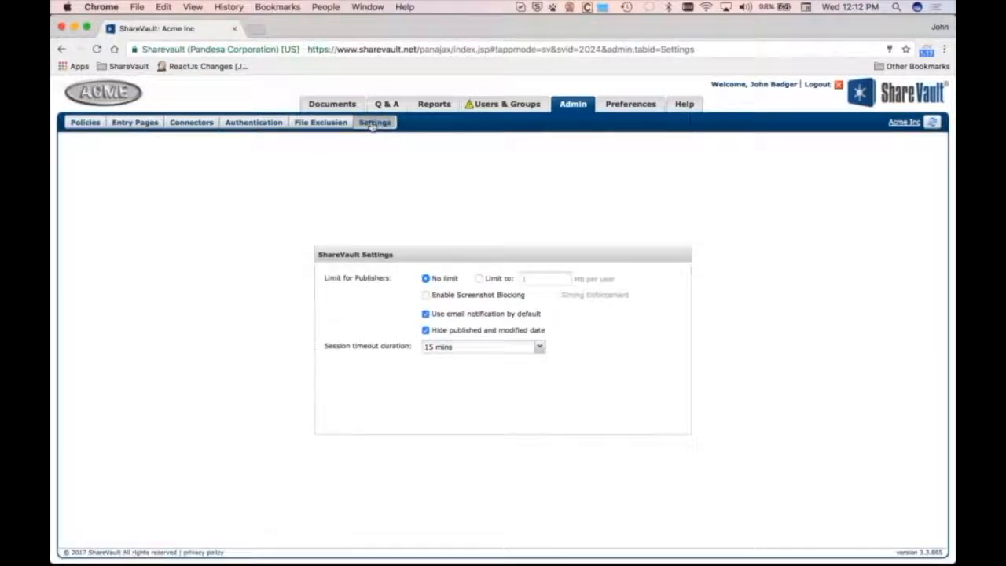
left_click(425, 294)
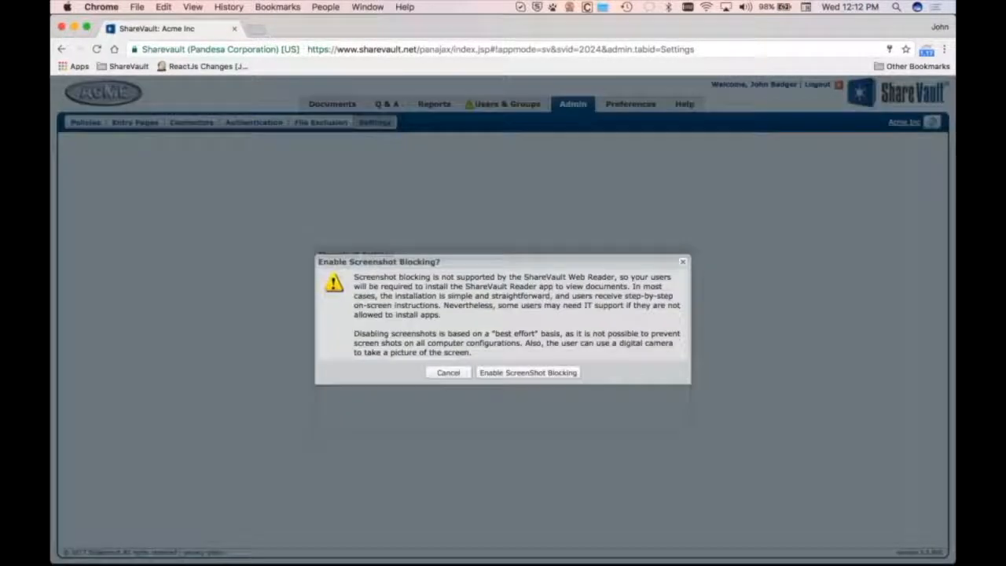
left_click(529, 372)
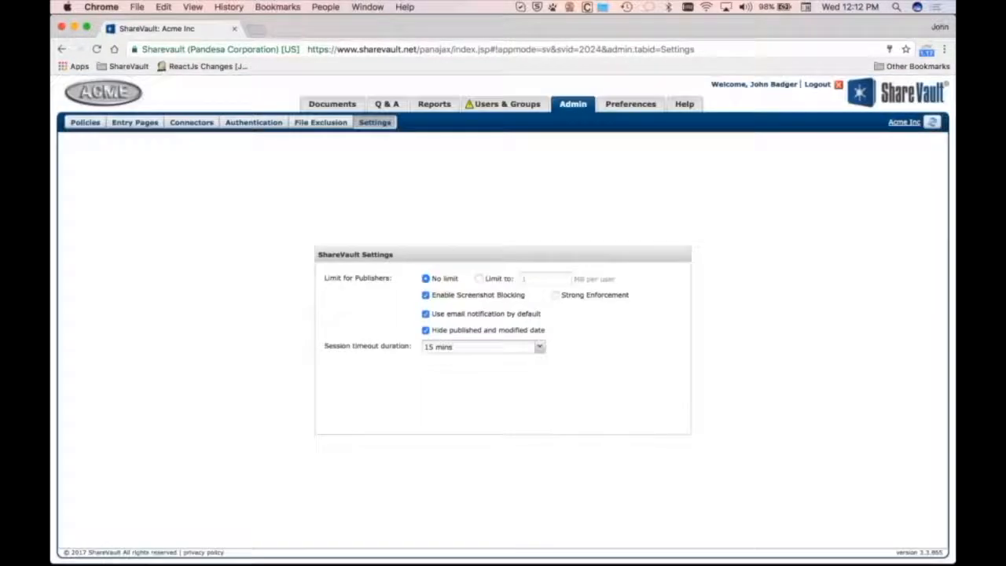
left_click(555, 296)
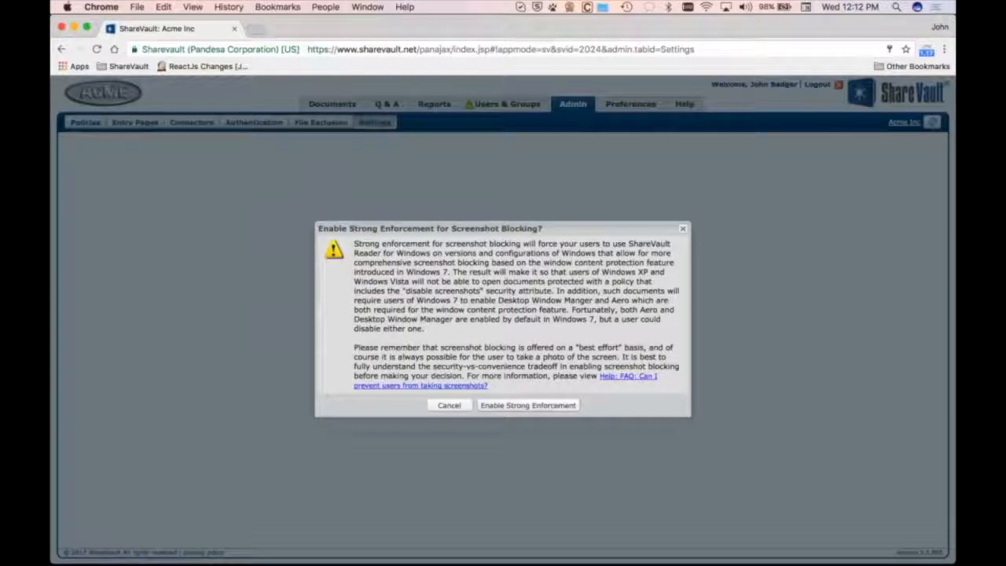
left_click(538, 406)
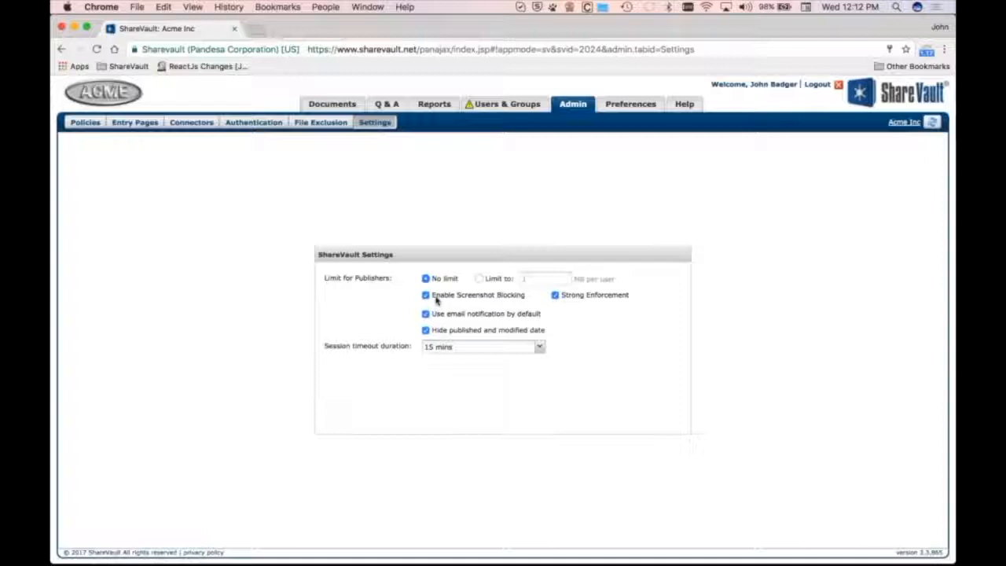
Turn on Disable Print, Disable Save and Disable Screenshots for the 3rd Party Visibility Policy
left_click(86, 123)
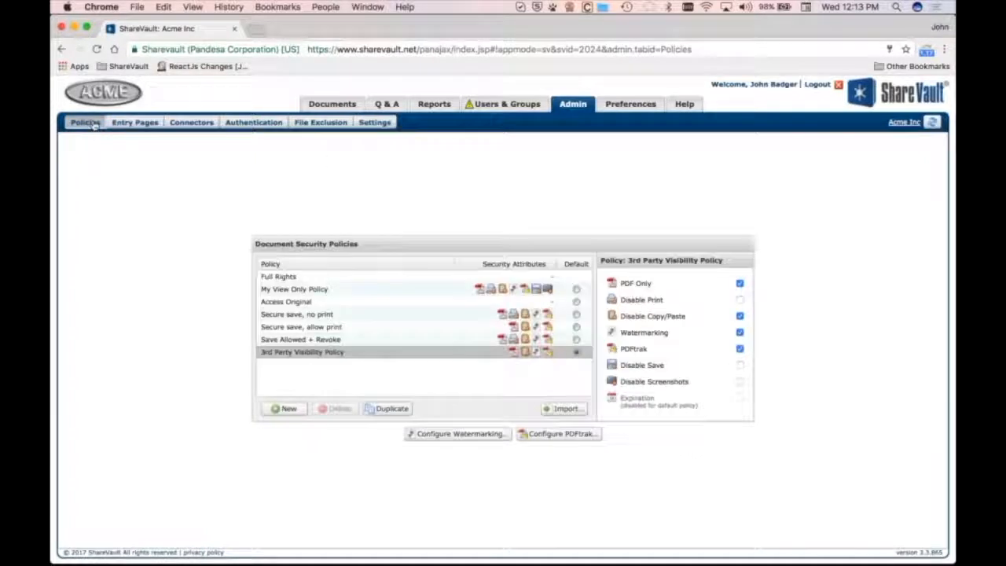
left_click(739, 300)
left_click(740, 364)
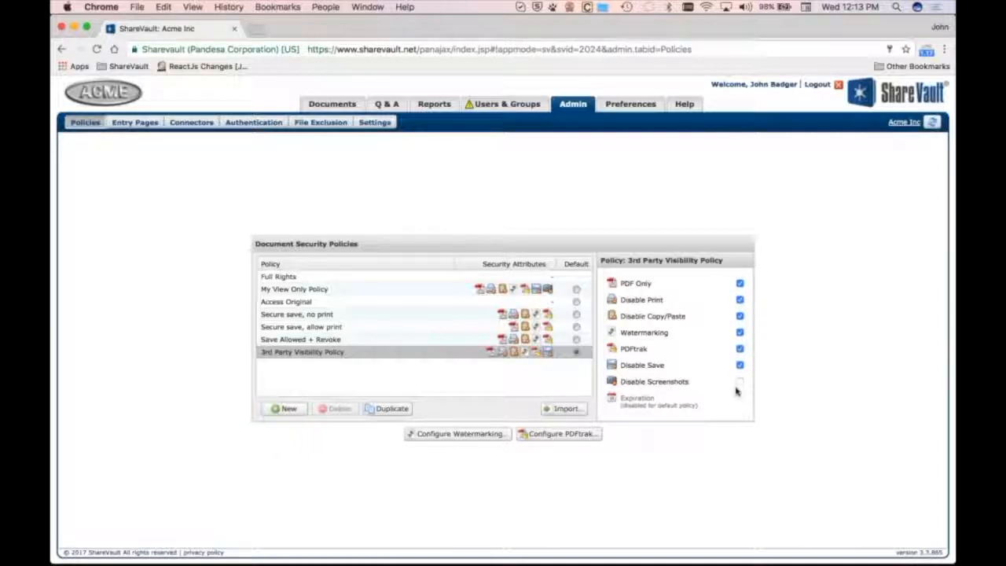
left_click(739, 382)
left_click(521, 375)
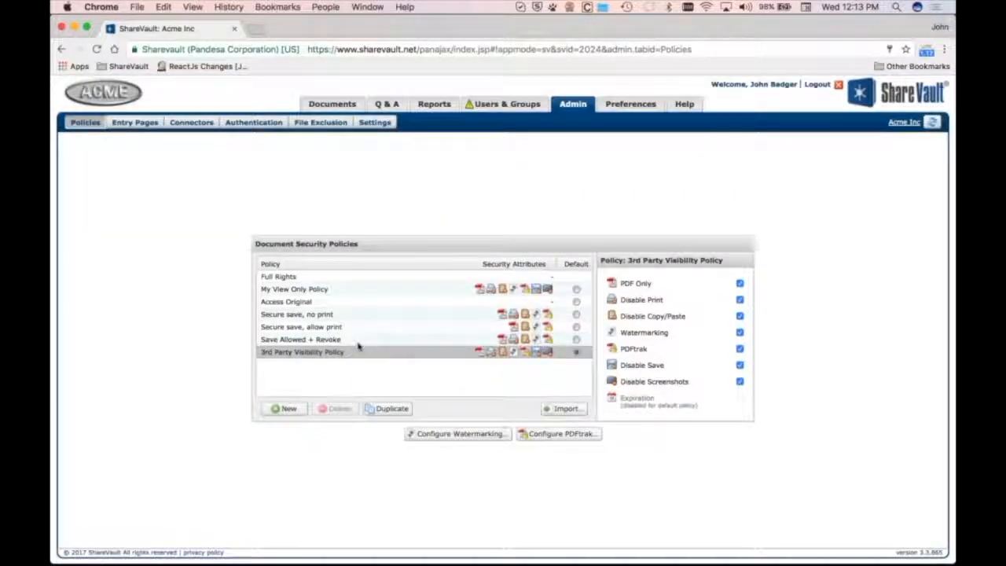
Rename the 3rd Party Visibility Policy to High security policy
double_click(331, 355)
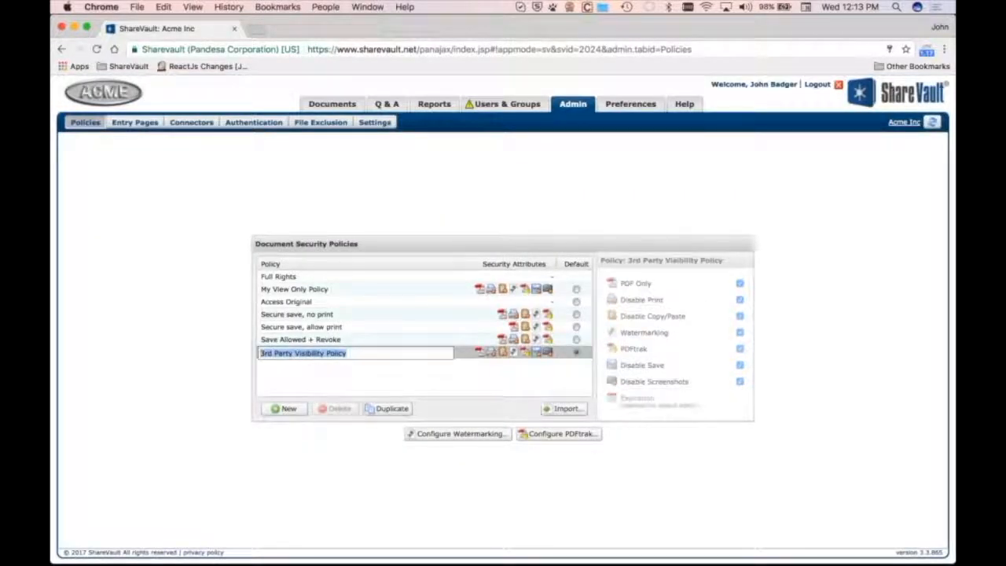
type("Hg")
key("BackSpace")
type("i")
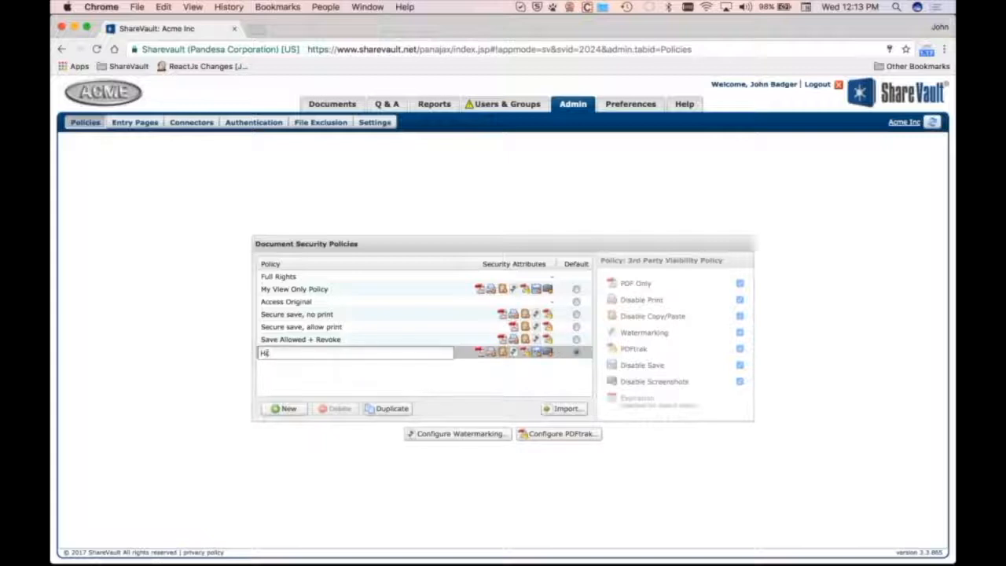
type("gh security policy")
key("Return")
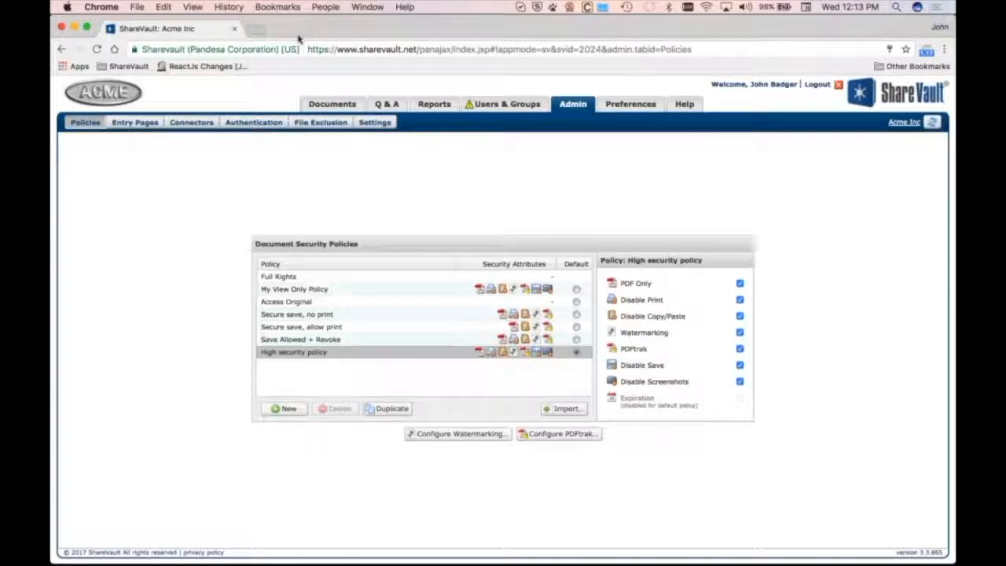
Switch to Safari and open the acme ShareVault site, continuing past the certificate warning
key("super+Tab")
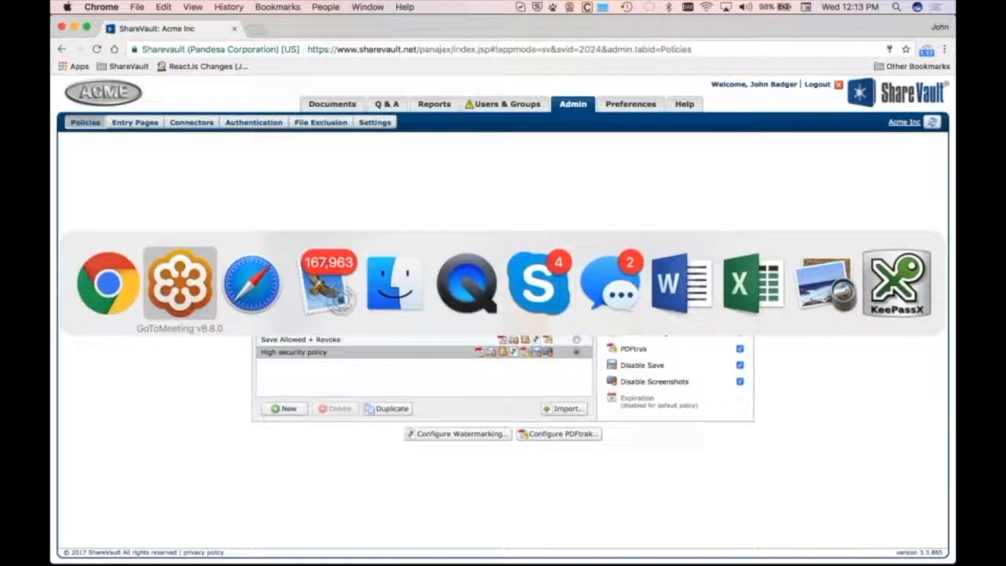
key("super+Tab")
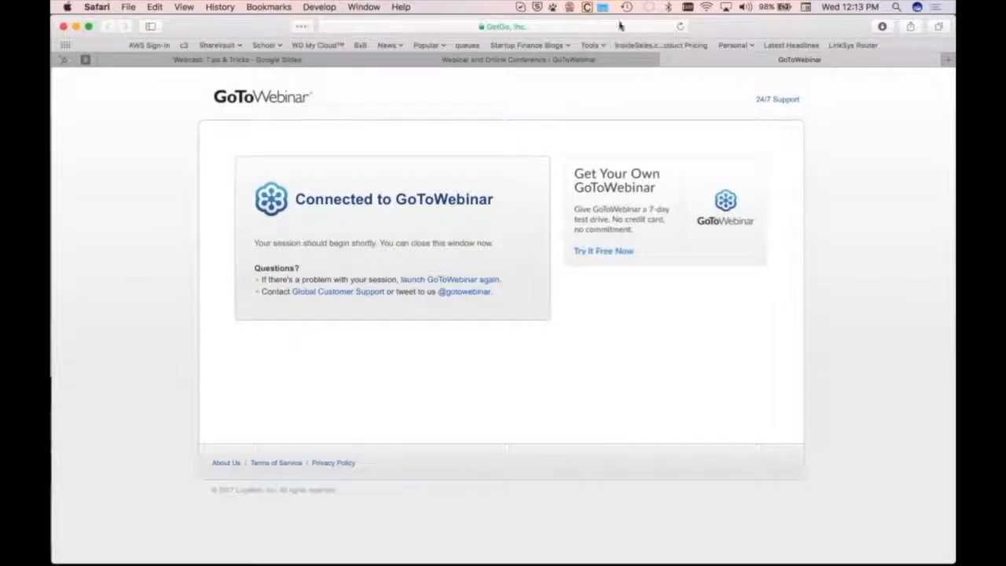
left_click(619, 26)
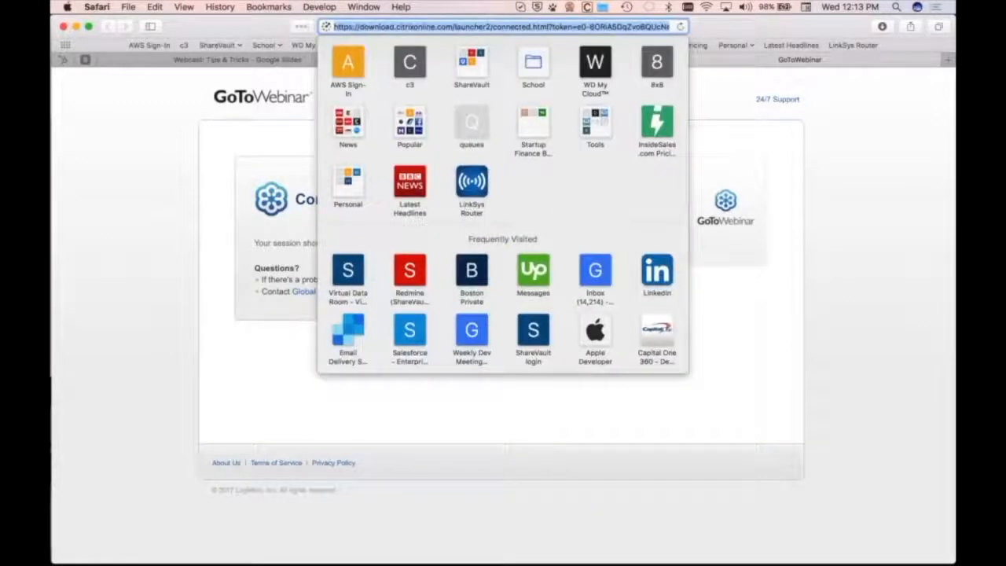
type("acme")
key("Return")
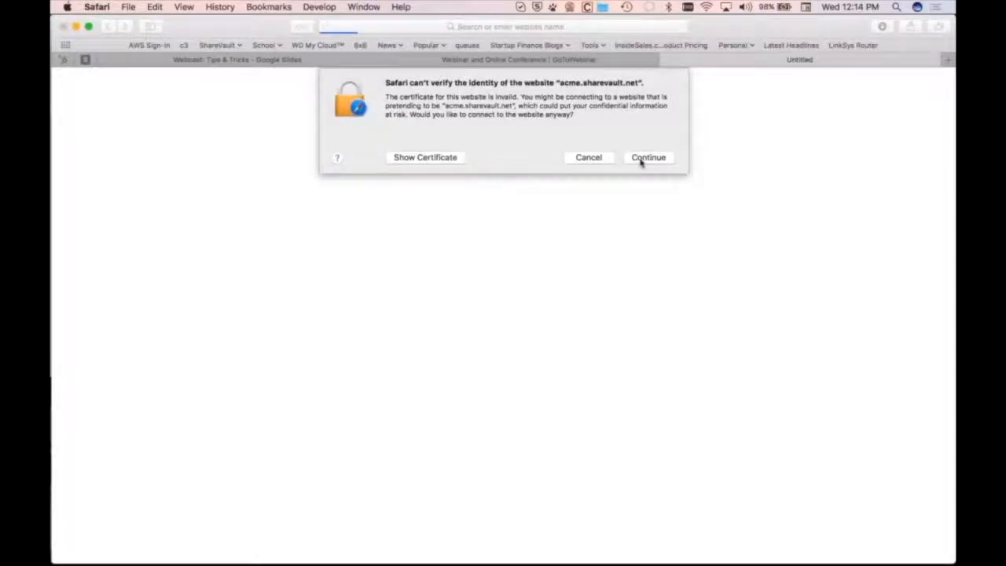
left_click(642, 159)
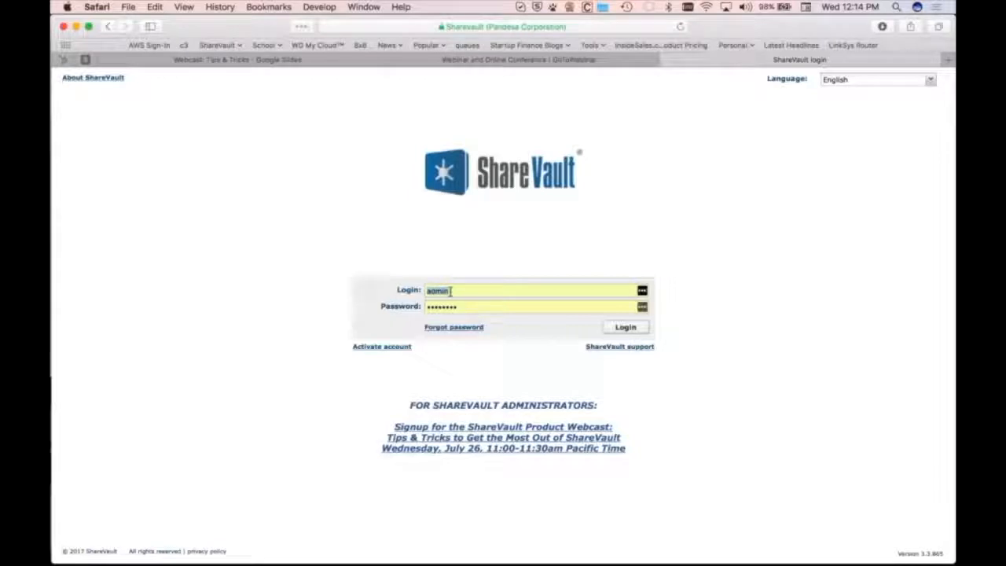
Log in with the test user's login name and account password
type("jack")
key("Tab")
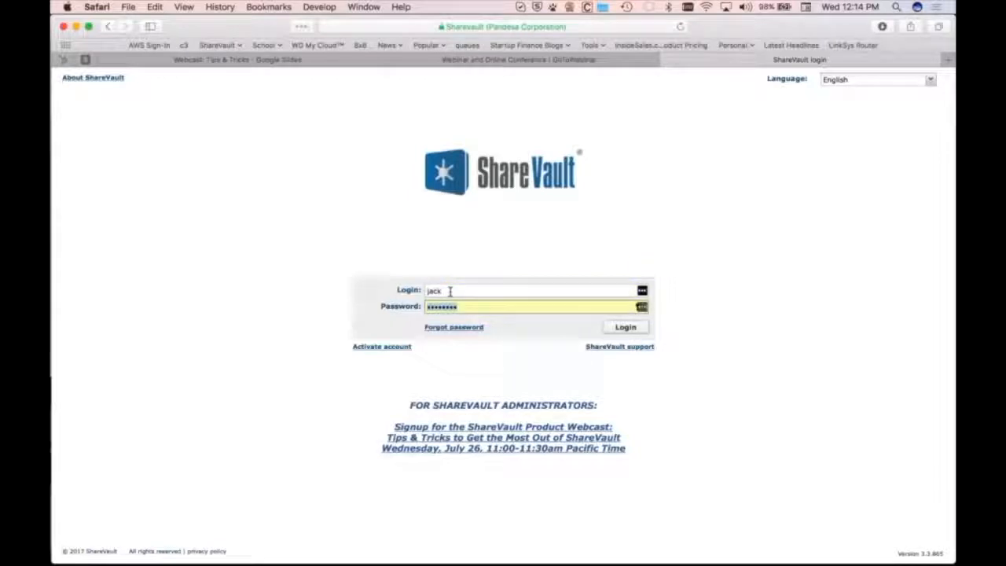
type("••••••••")
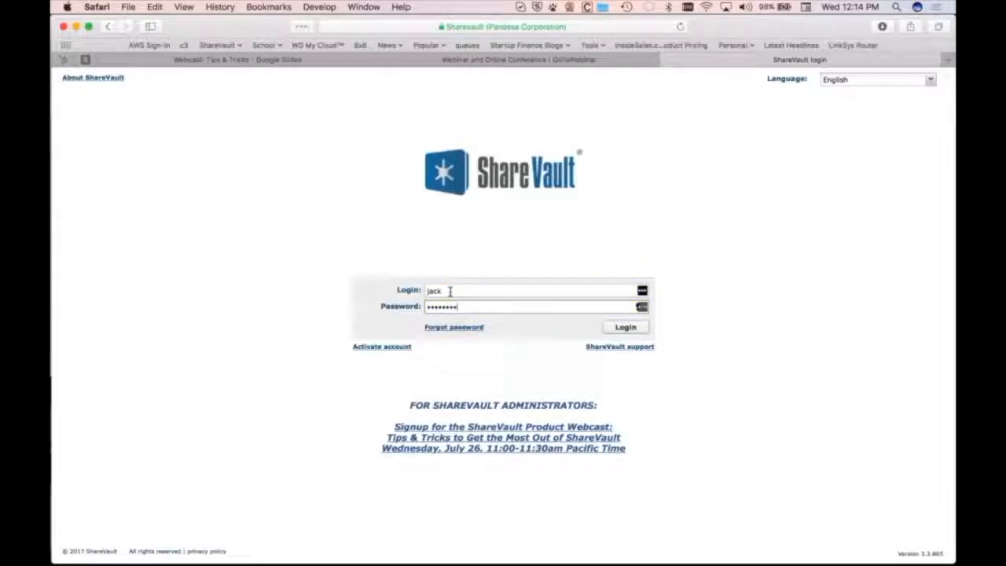
key("Return")
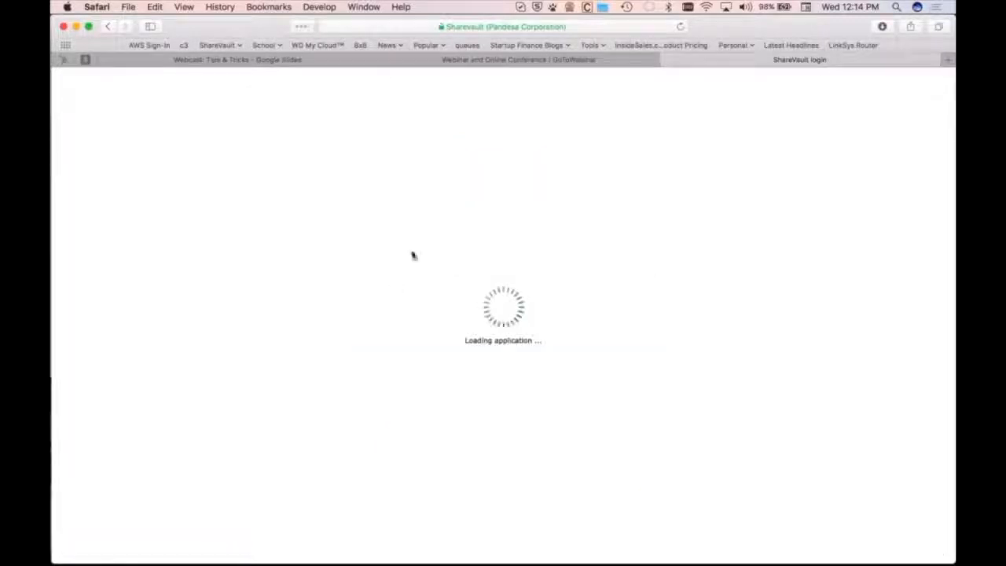
Open articles_of_incorporation.pdf and allow it to launch in ShareVault Reader
double_click(456, 321)
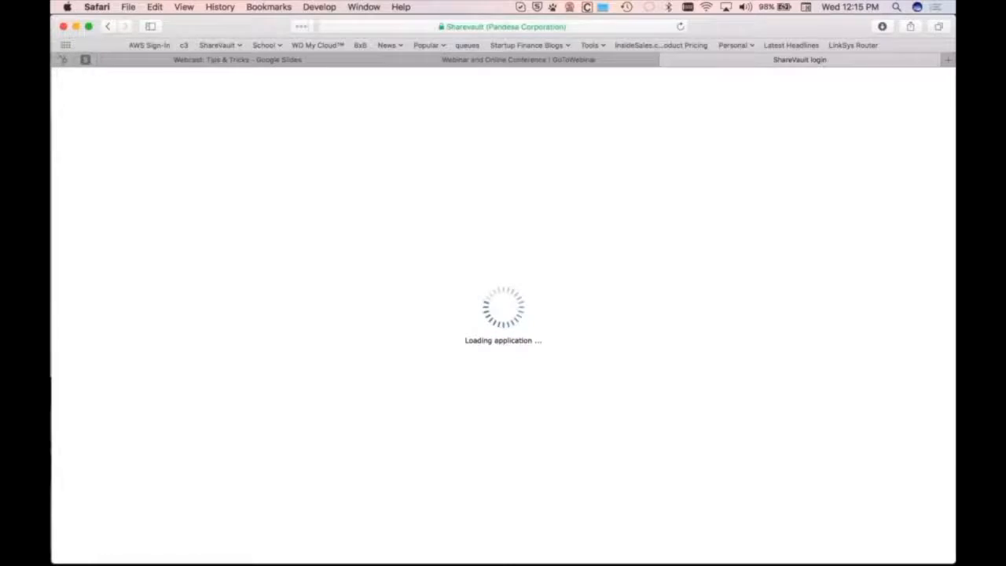
left_click(326, 465)
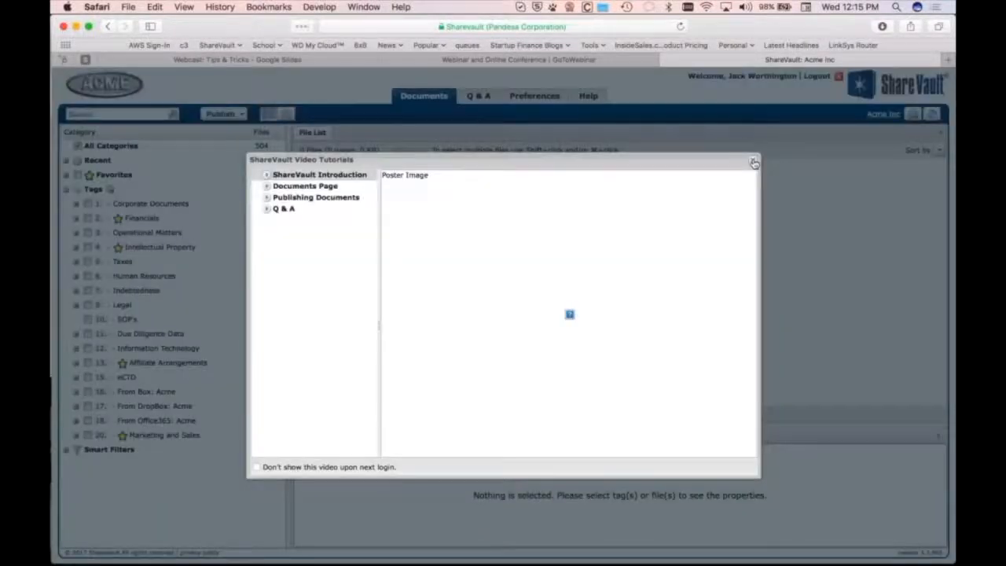
left_click(753, 162)
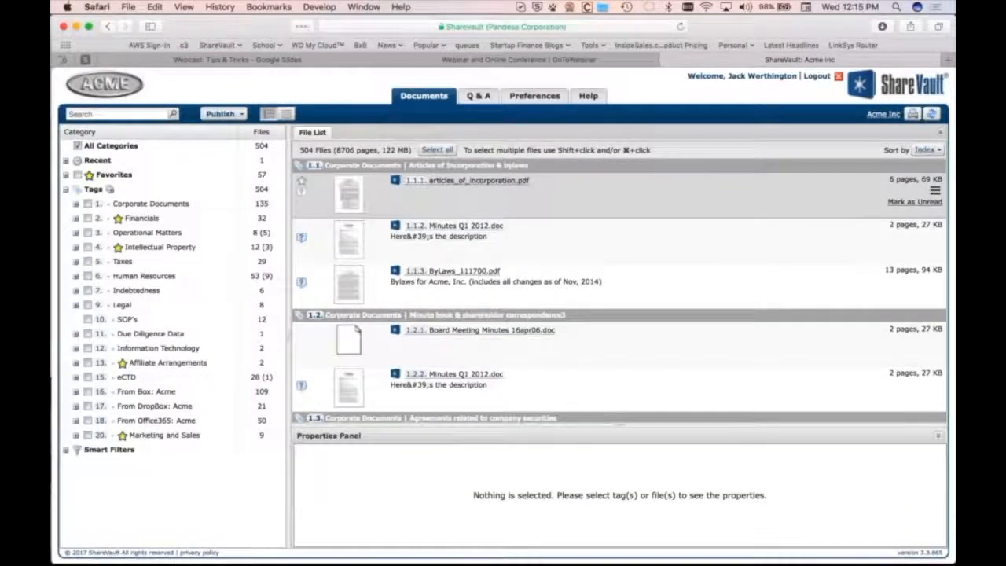
left_click(478, 181)
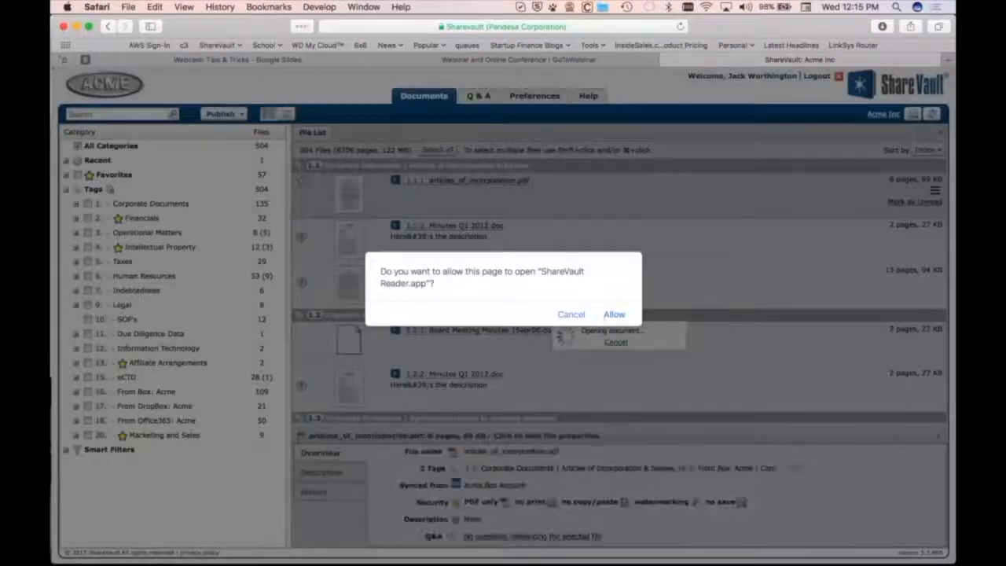
key("Return")
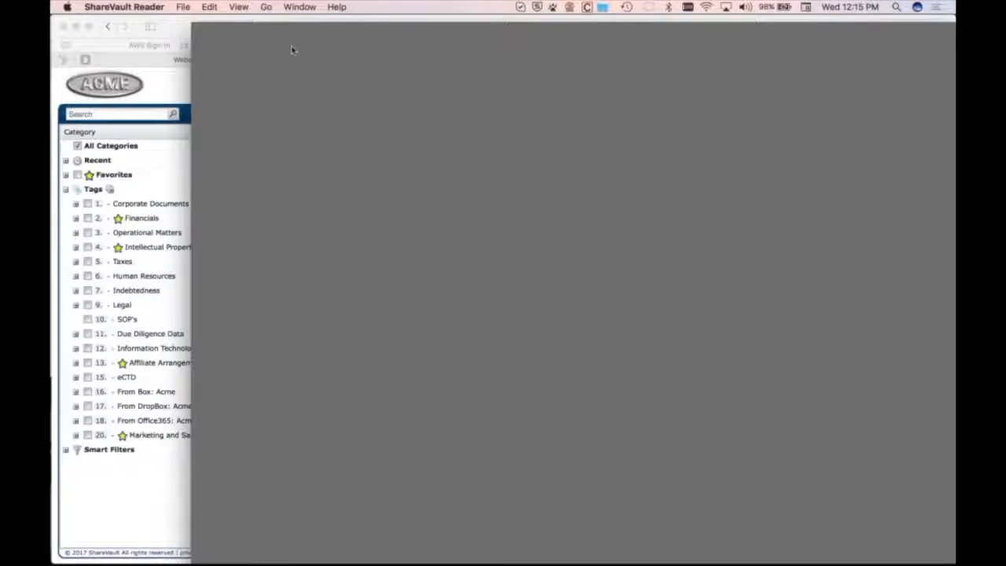
Quit ShareVault Reader and return to the administrator's ShareVault session in the browser
left_click(124, 6)
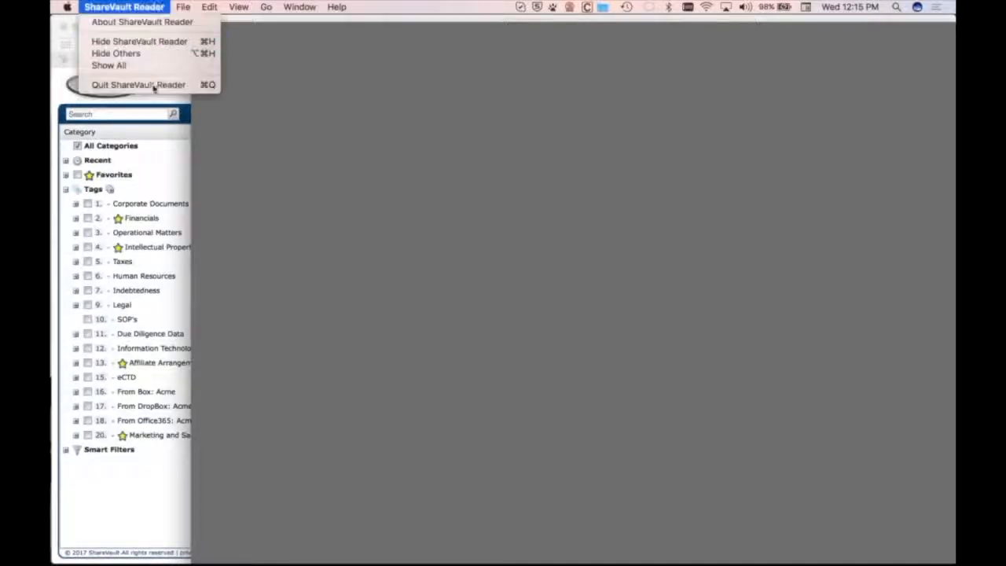
left_click(152, 85)
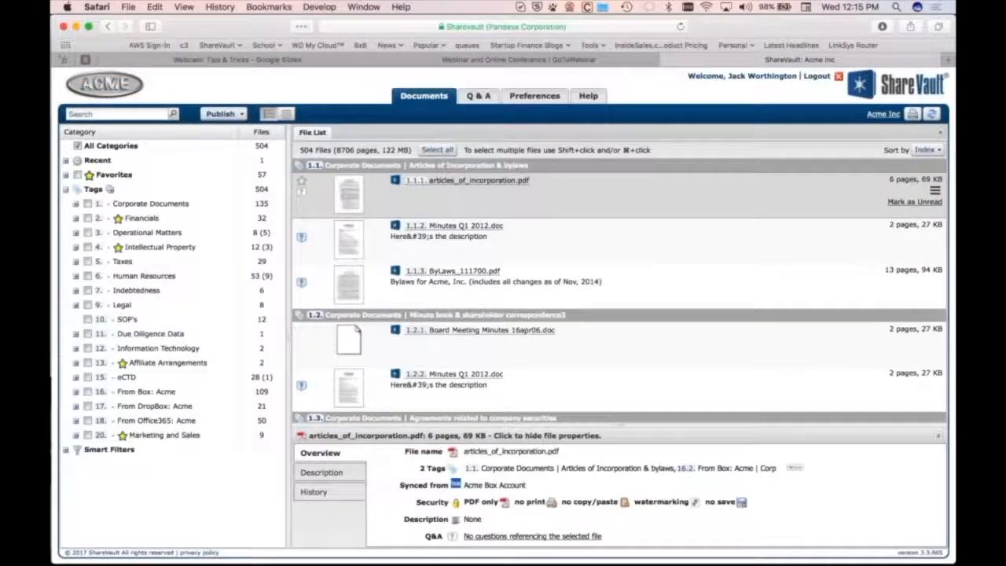
key("super+Tab")
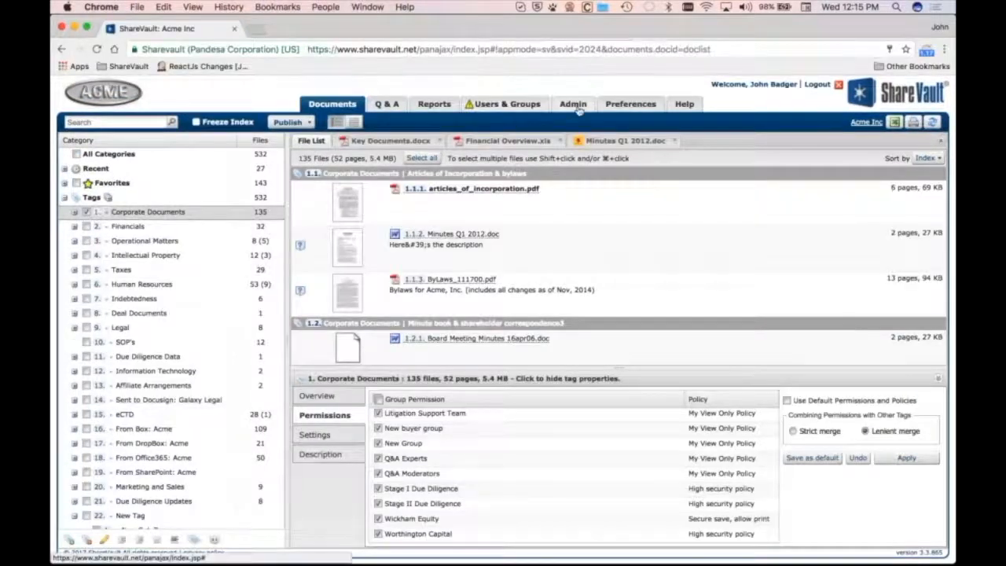
Create a new document security policy named Expires end of Q3
left_click(572, 104)
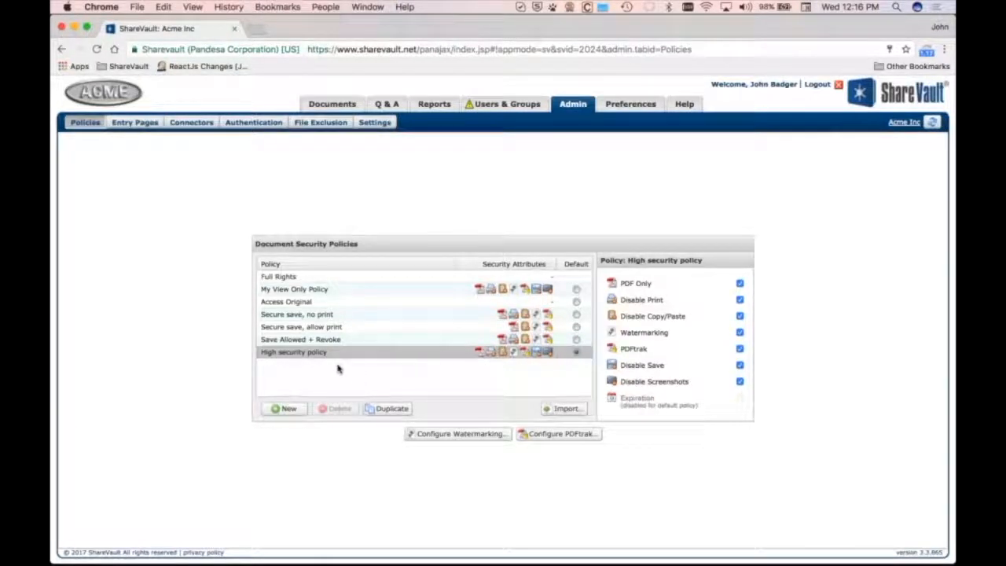
left_click(286, 408)
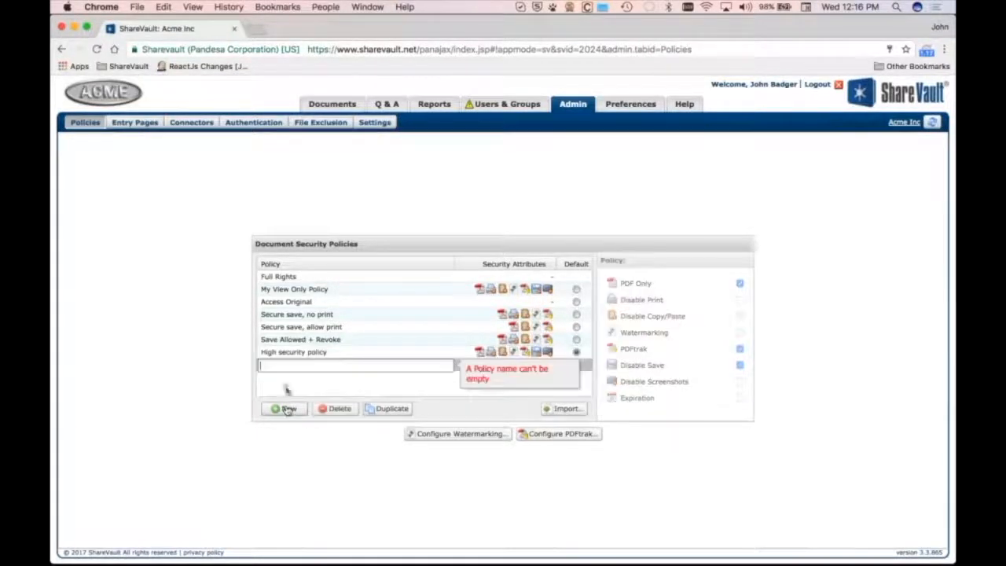
type("Expired")
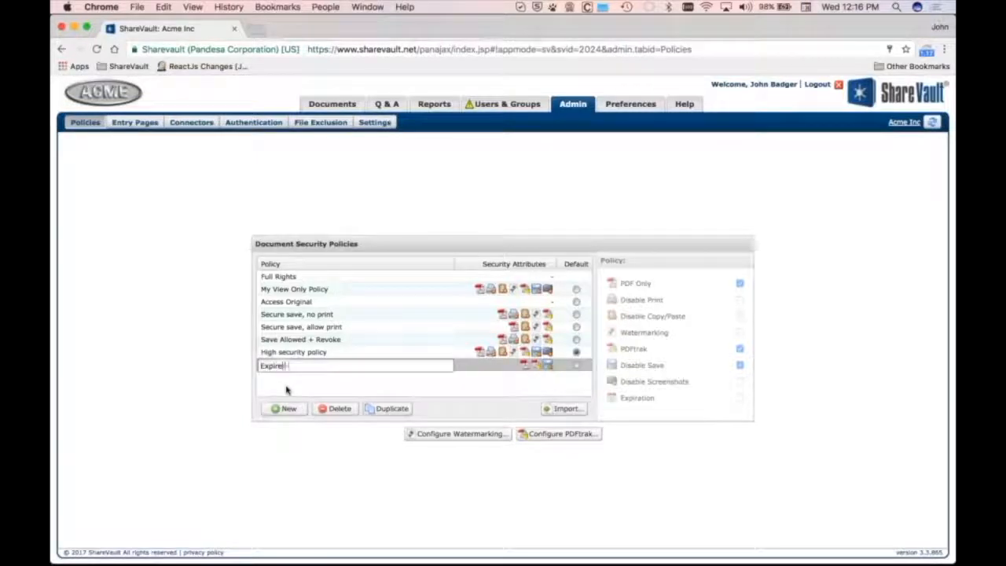
key("BackSpace")
type("s end of Q3")
key("Return")
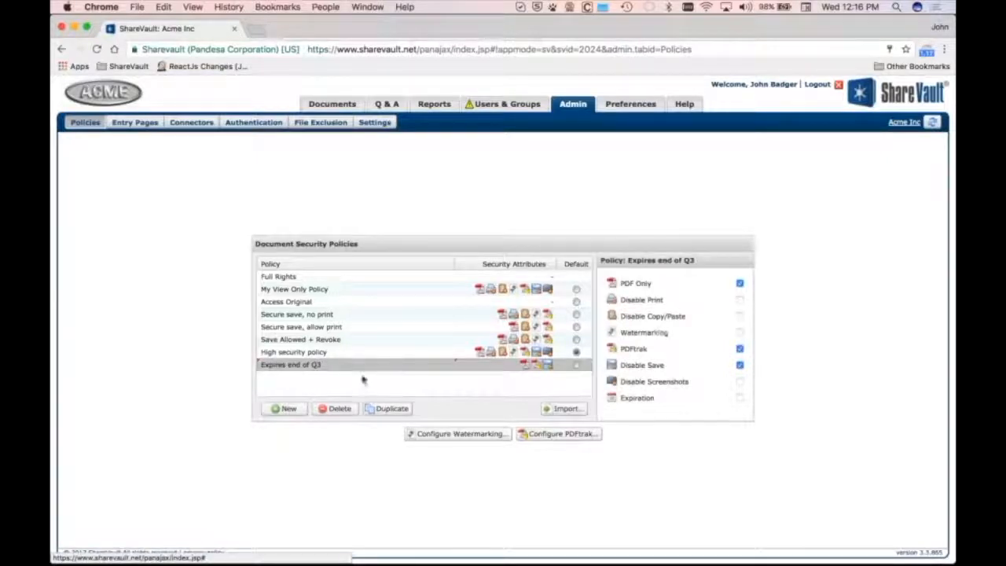
Enable Disable Print, Disable Copy/Paste, Watermarking and Disable Screenshots for the Expires end of Q3 policy
left_click(740, 299)
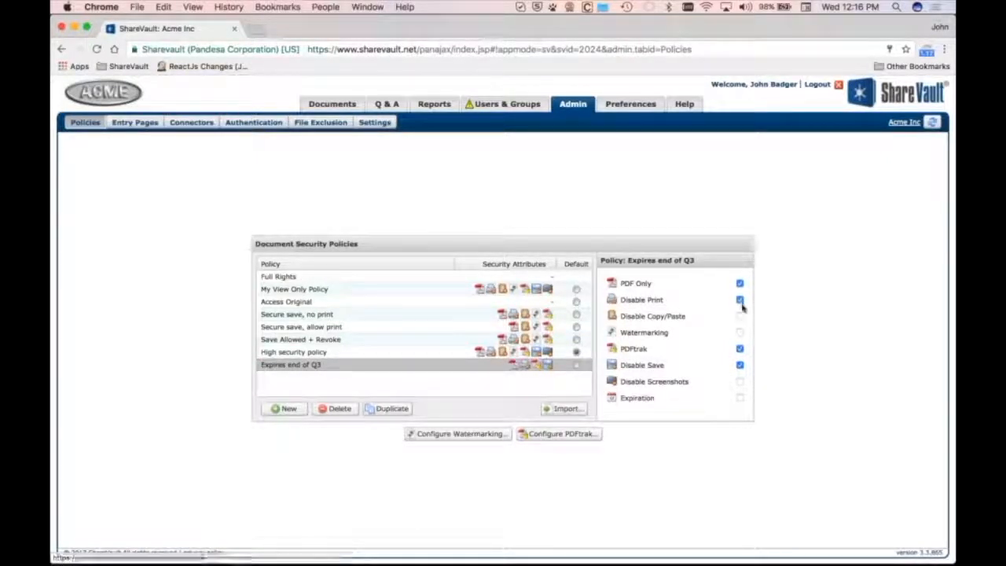
left_click(740, 316)
left_click(740, 332)
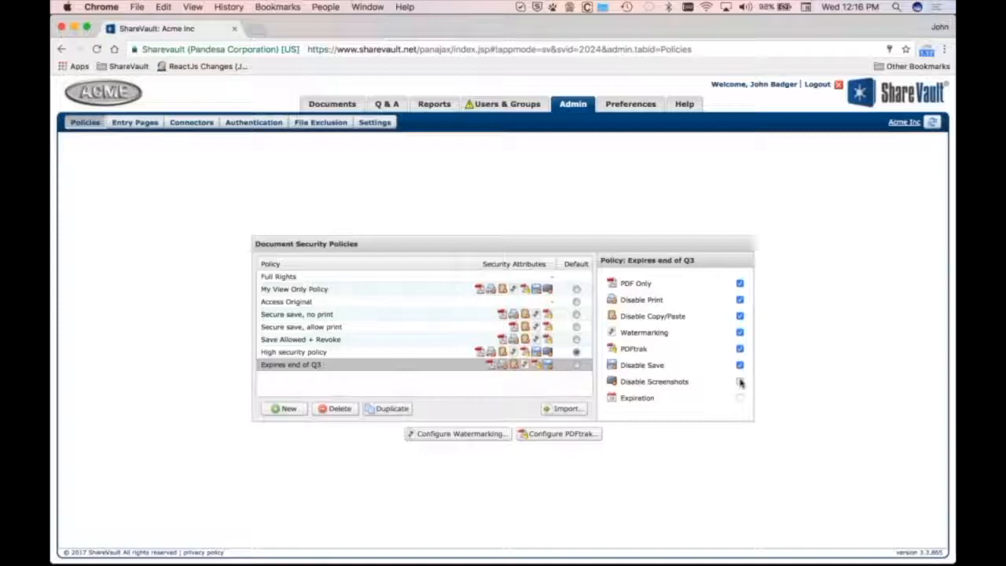
left_click(740, 382)
left_click(522, 377)
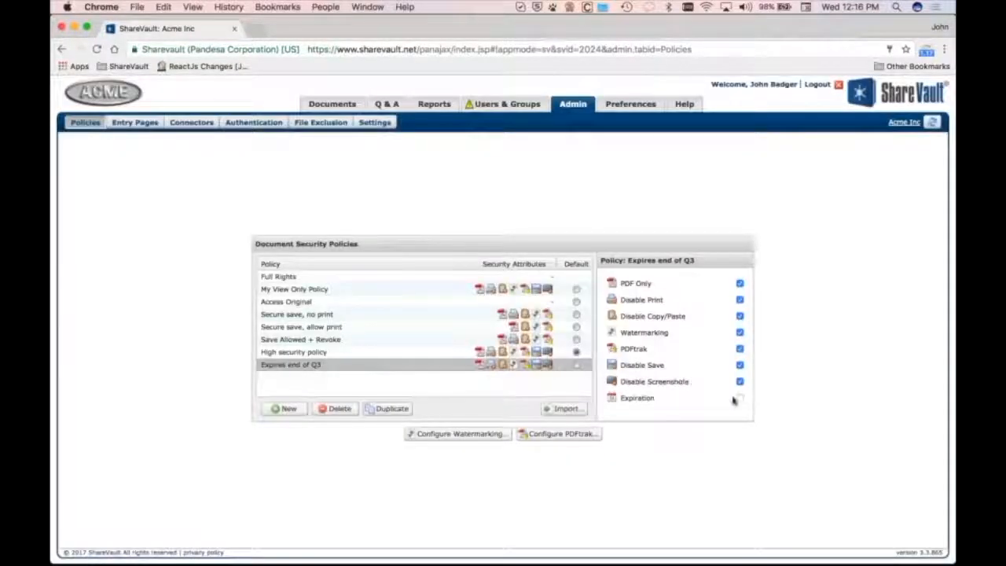
Turn on Expiration for the policy and set the expiration date to 09/30/17
left_click(740, 398)
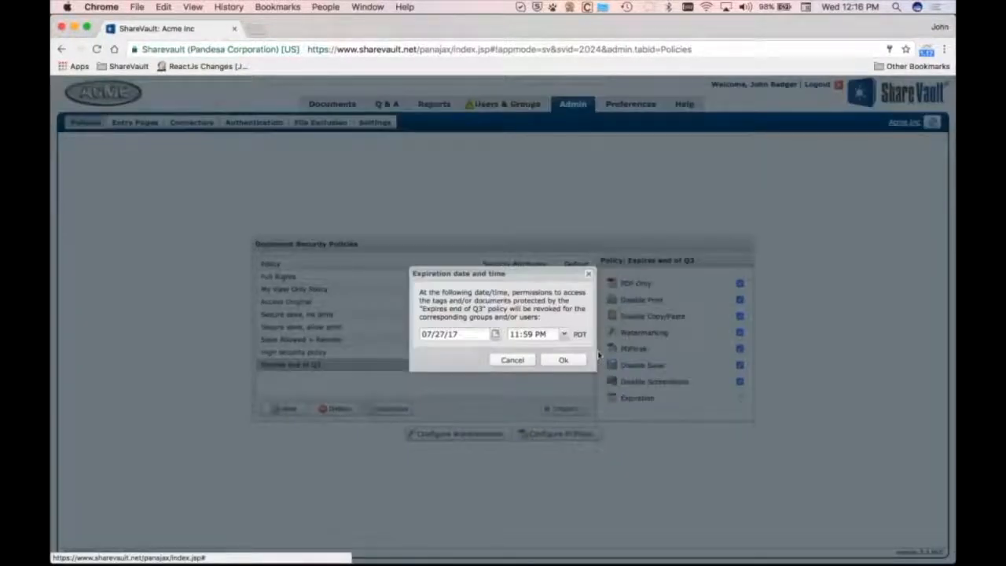
left_click(495, 334)
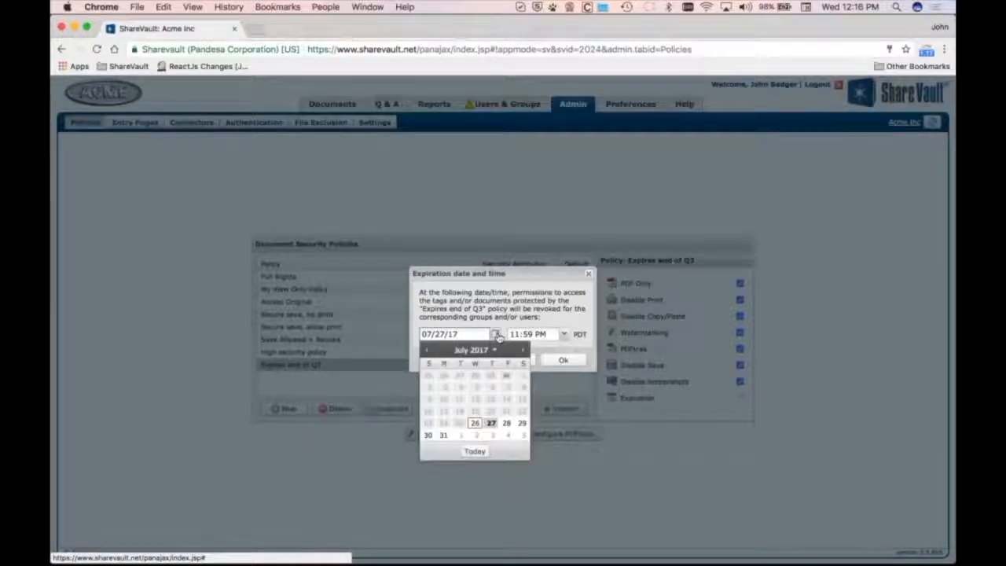
left_click(523, 351)
left_click(522, 350)
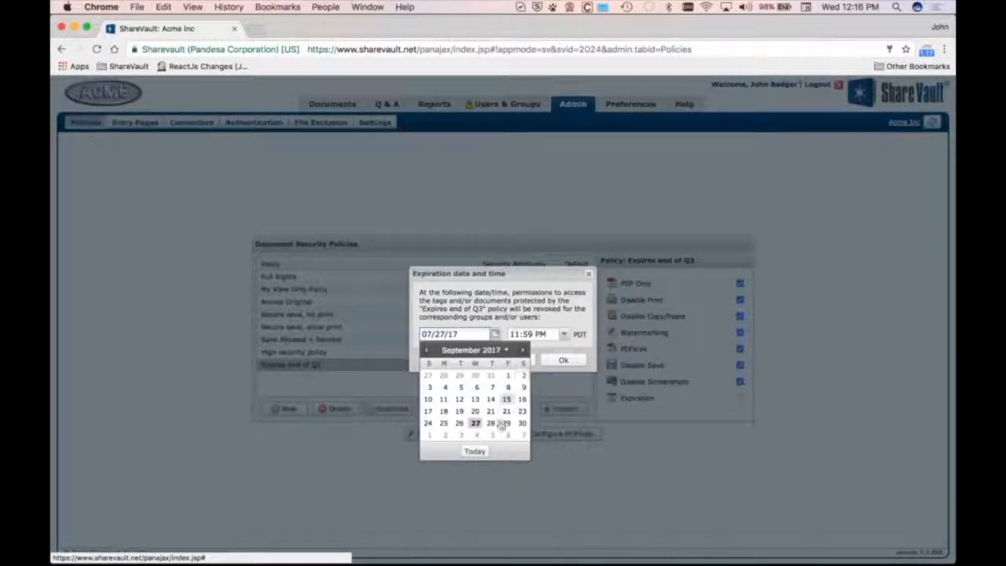
left_click(520, 424)
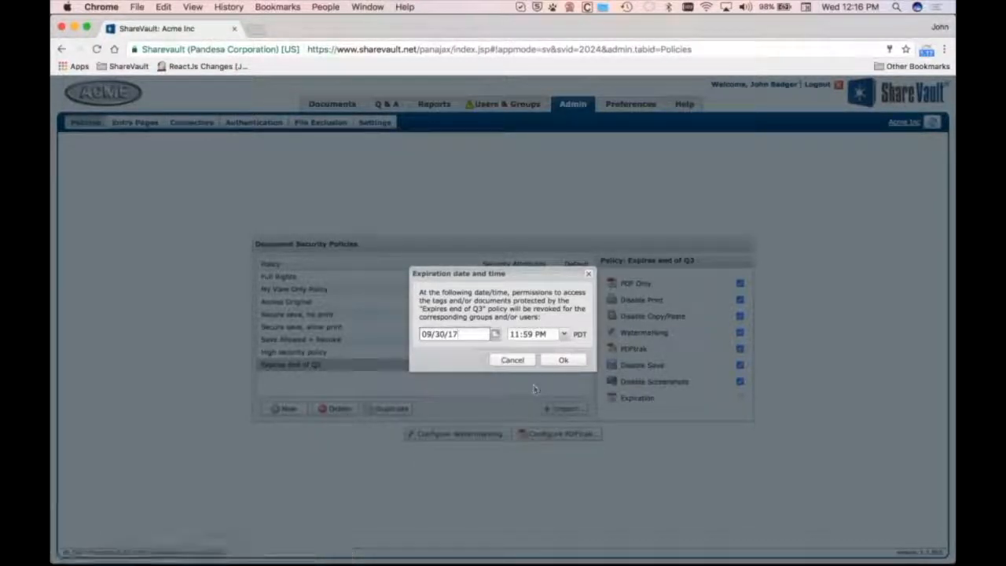
left_click(563, 359)
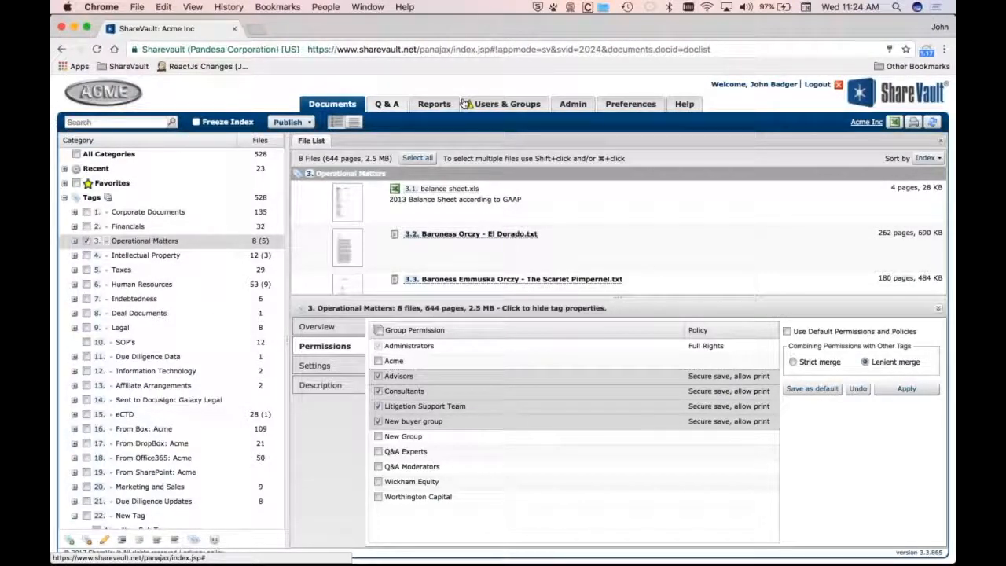
Open the security policies and try toggling Disable Print on the 3rd Party Visibility Policy, allowing the ShareVault Reader requirement
left_click(569, 110)
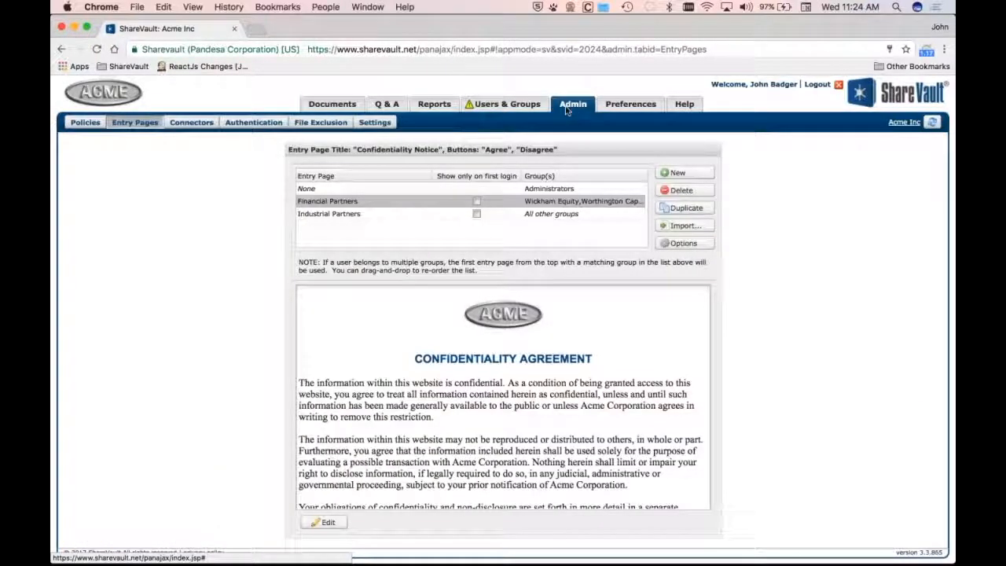
left_click(86, 122)
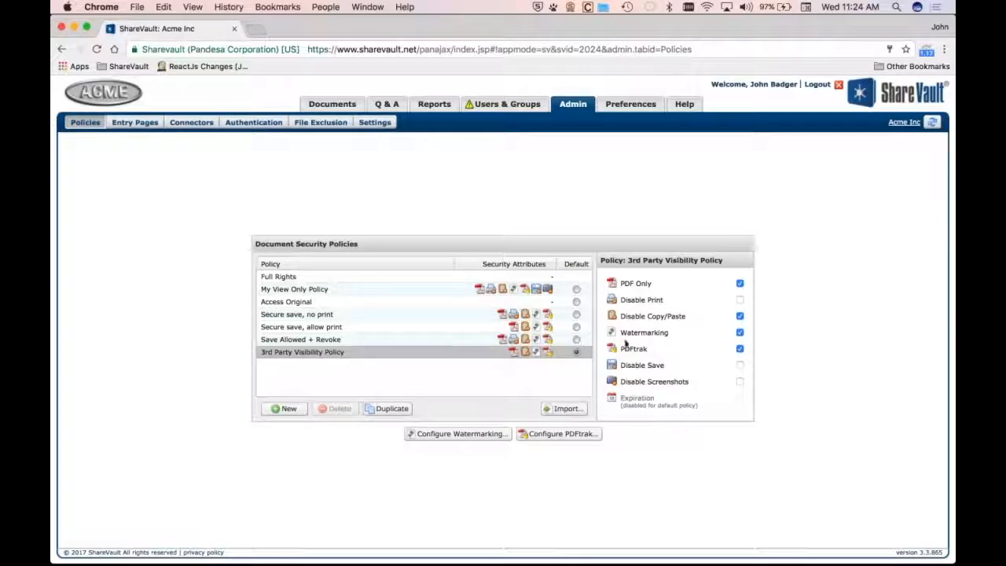
left_click(740, 300)
left_click(739, 300)
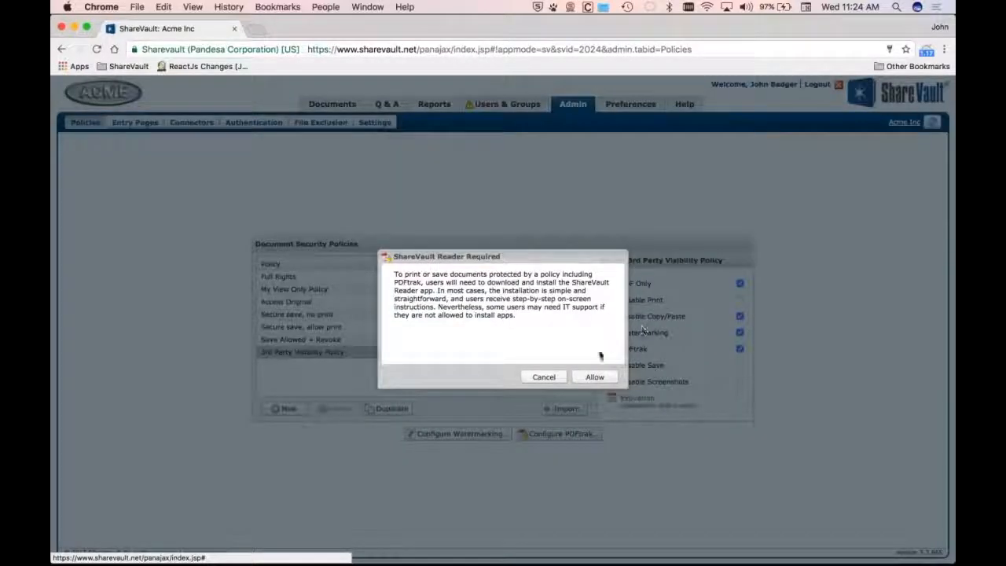
left_click(594, 377)
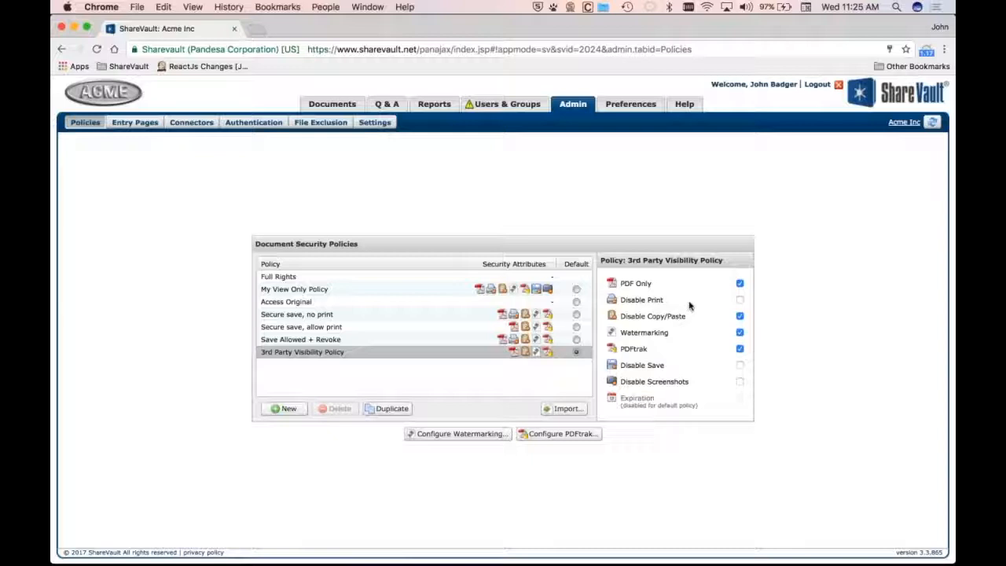
left_click(740, 299)
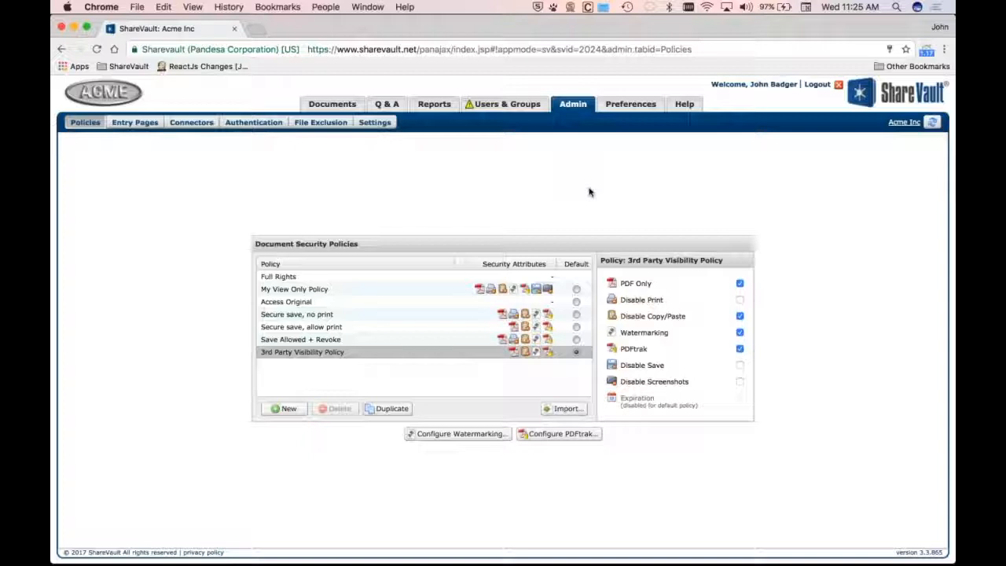
Select all files in the Corporate Documents and Operational Matters tags
left_click(326, 103)
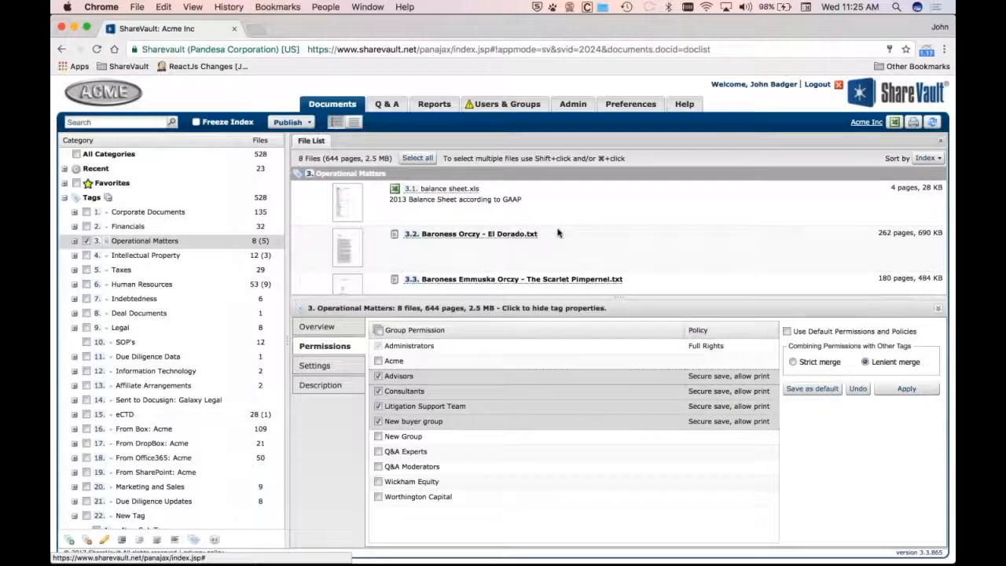
left_click(106, 213)
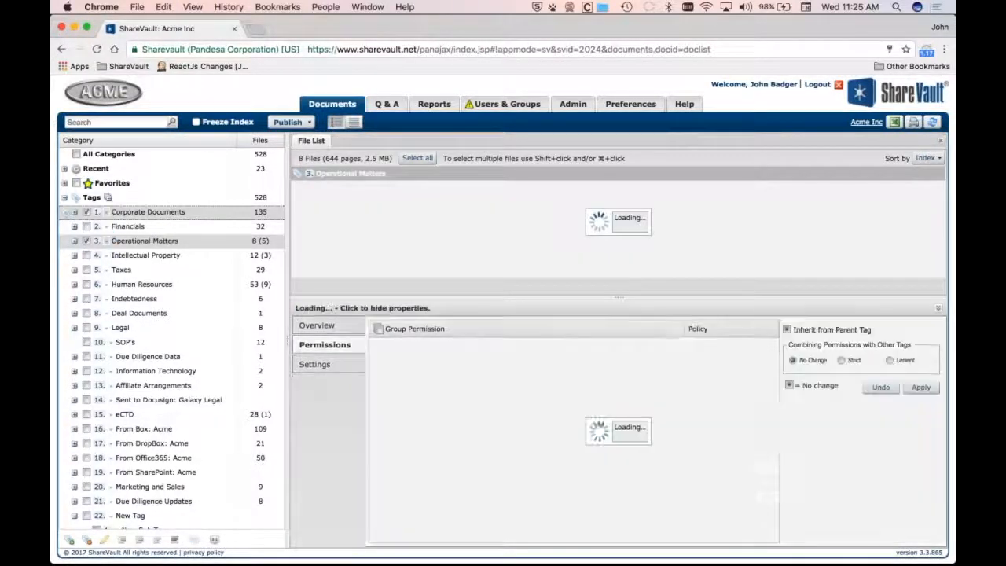
left_click(419, 158)
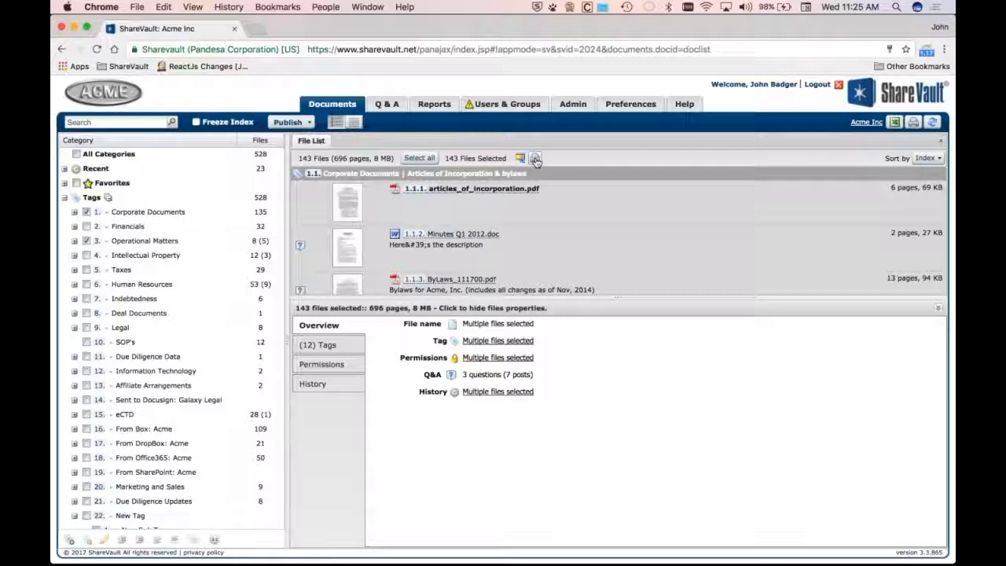
Start a batch print of the selected files with table of contents, page numbers and separator pages
left_click(535, 160)
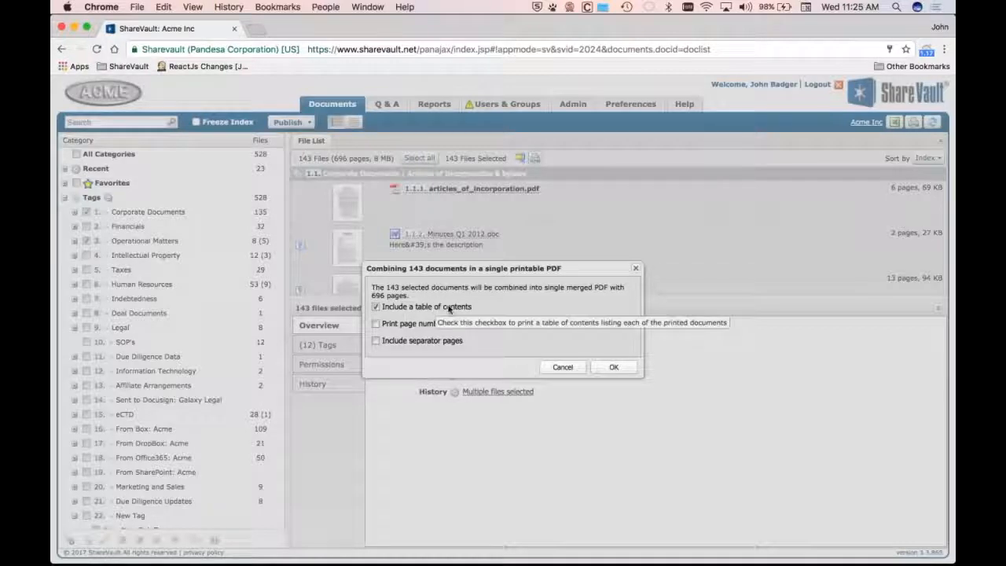
left_click(405, 325)
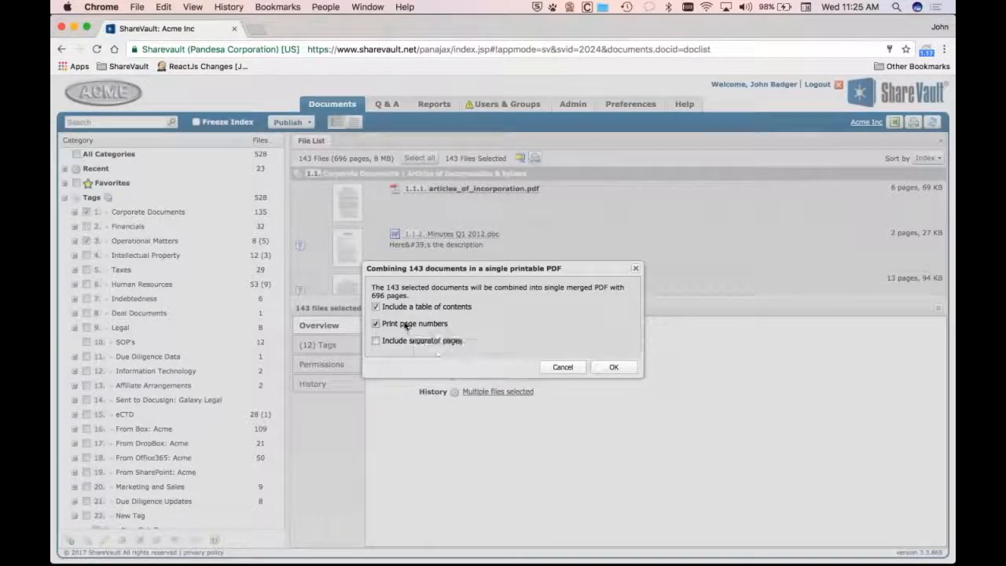
left_click(396, 342)
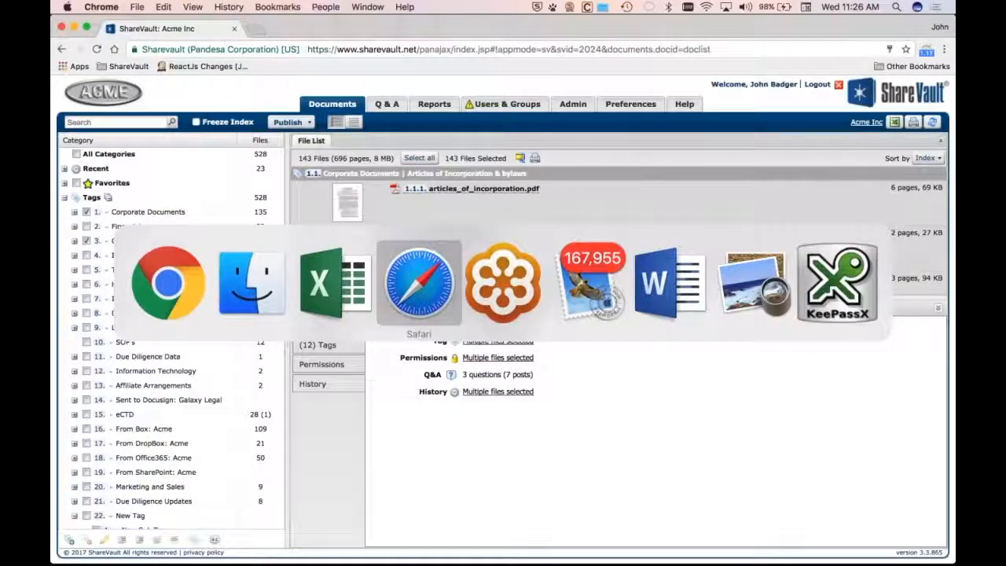
Switch to Word with the Key Documents file open
key("super+Tab")
key("super+Tab")
key("super+Tab")
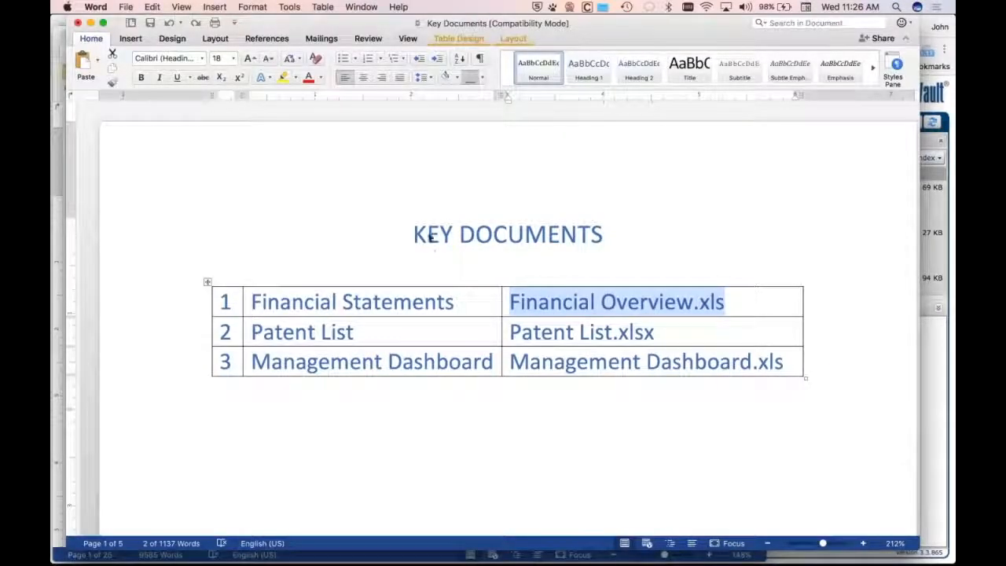
left_click(354, 269)
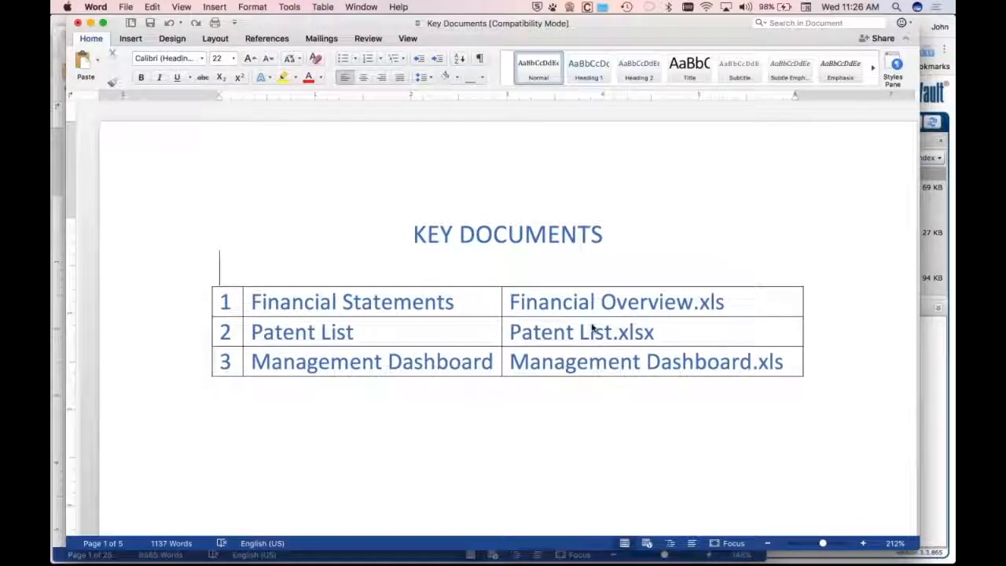
Hyperlink the Financial Overview.xls table text to the Financial Overview.xls file in the Key Documents folder
left_click_drag(725, 302, 531, 305)
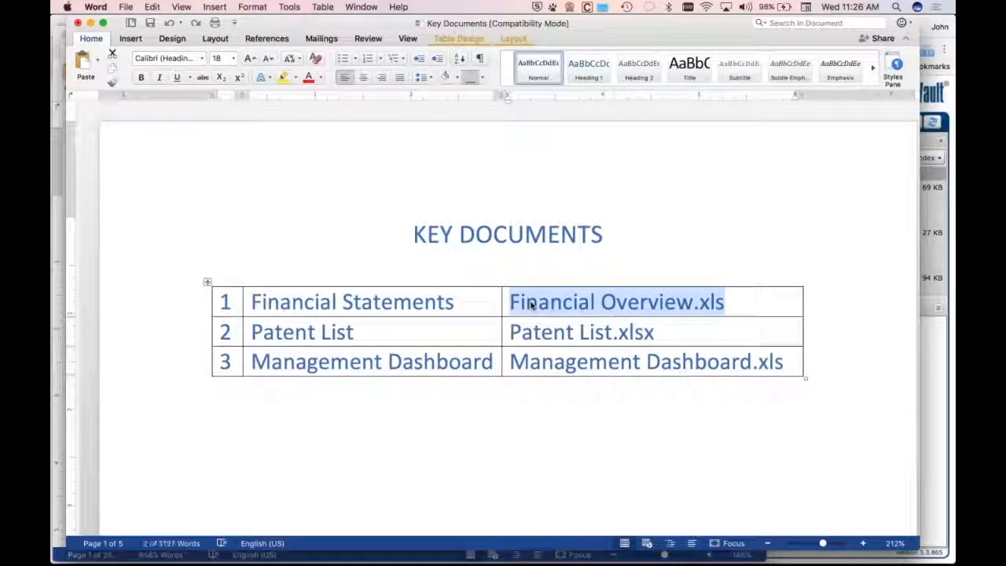
right_click(531, 304)
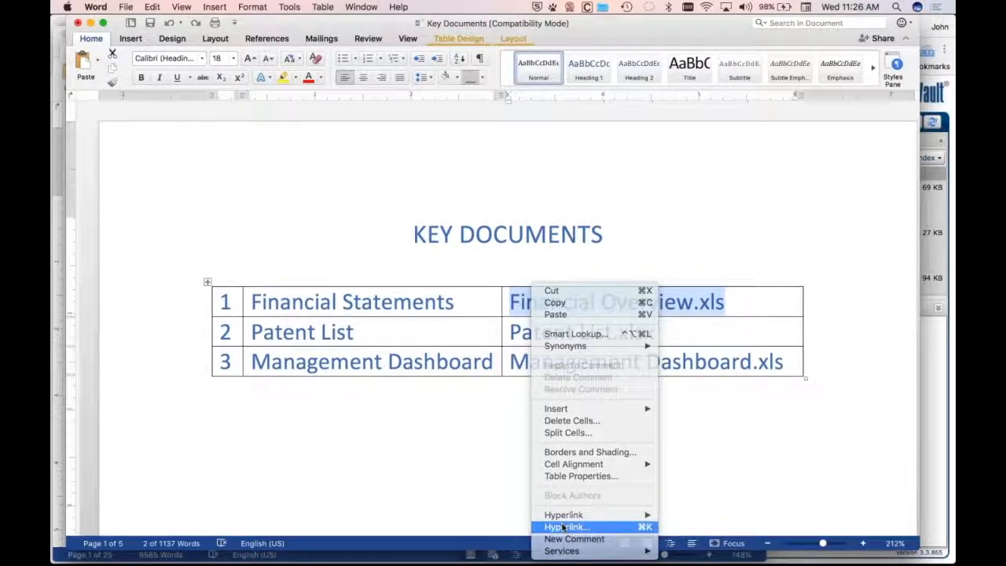
left_click(563, 527)
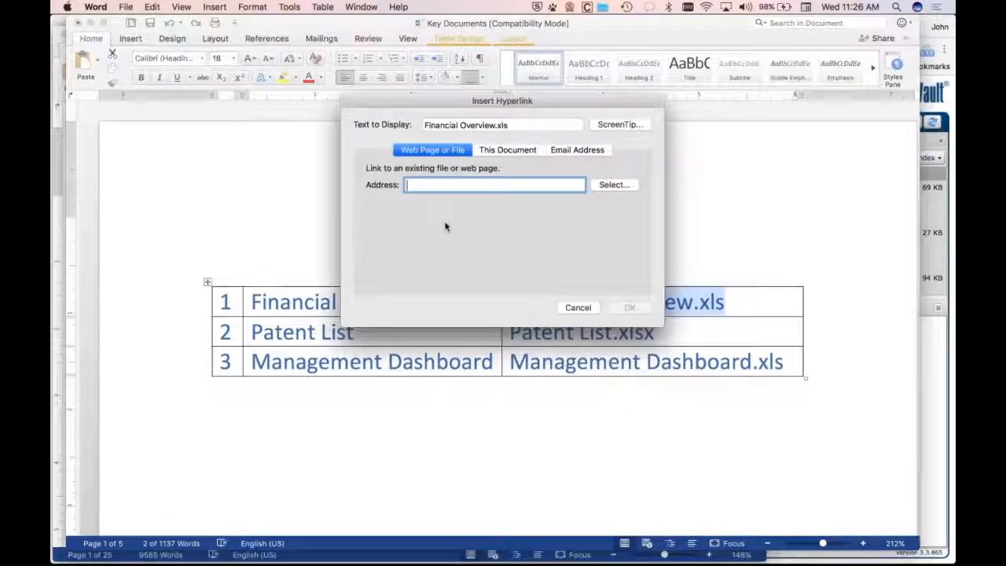
left_click(611, 189)
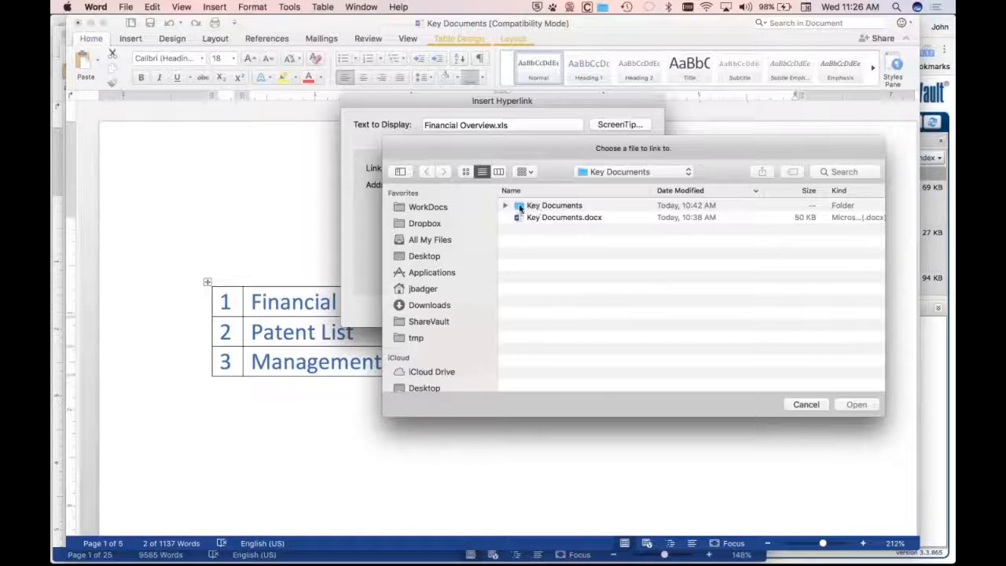
left_click(574, 208)
double_click(574, 207)
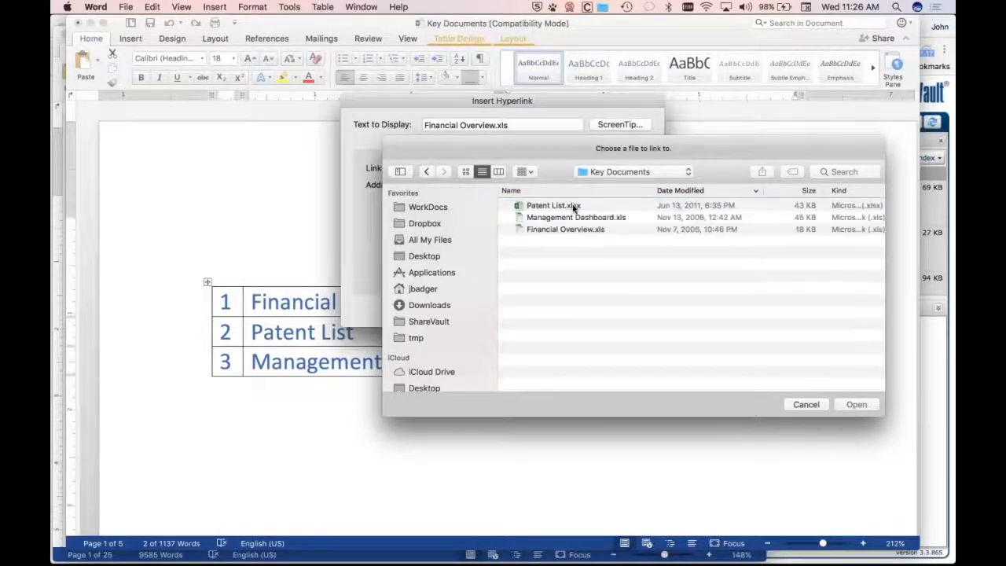
left_click(566, 229)
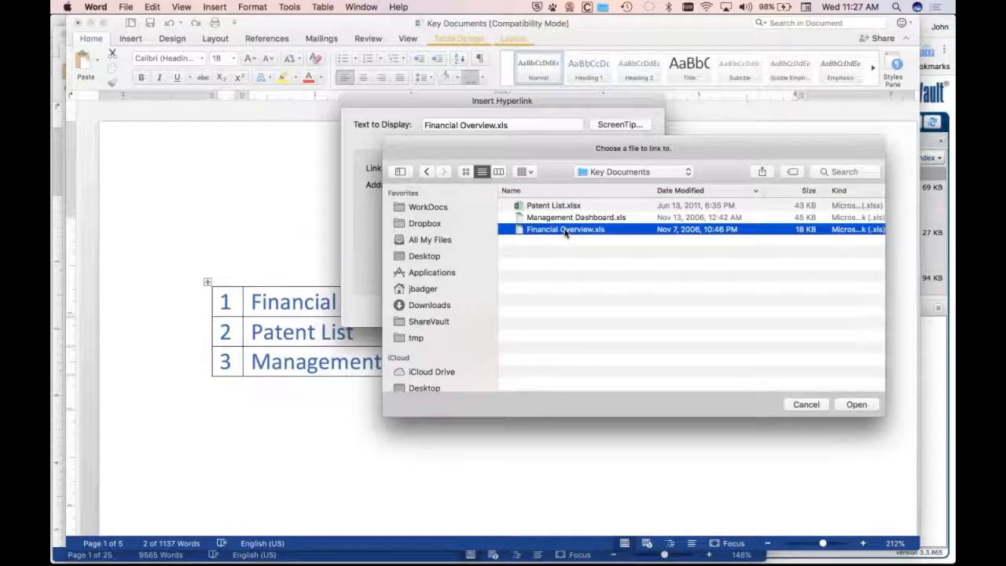
left_click(855, 405)
left_click(638, 308)
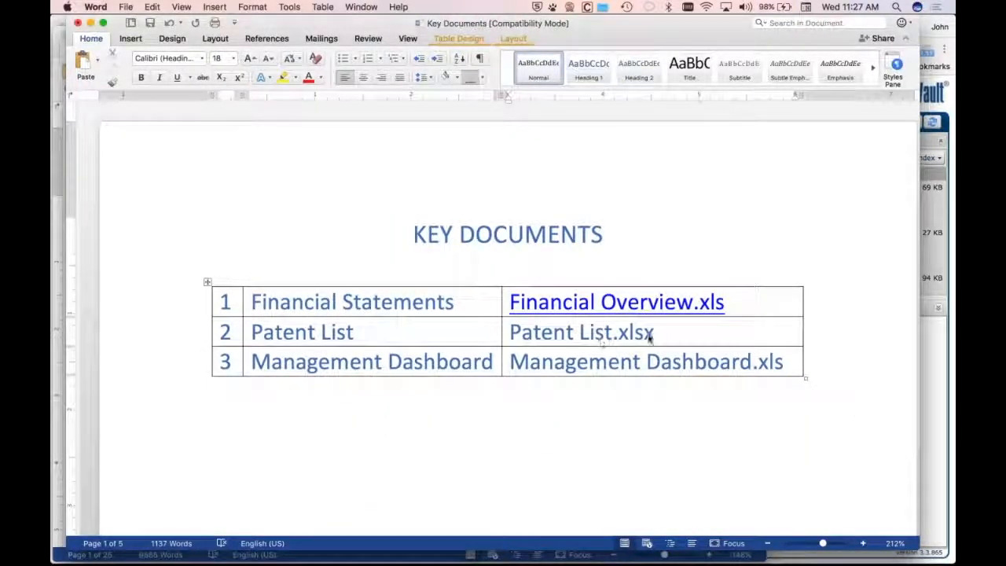
Hyperlink the Patent List.xlsx table text to the Patent List.xlsx file in the Key Documents folder, then save the document
left_click_drag(660, 334, 526, 334)
right_click(527, 334)
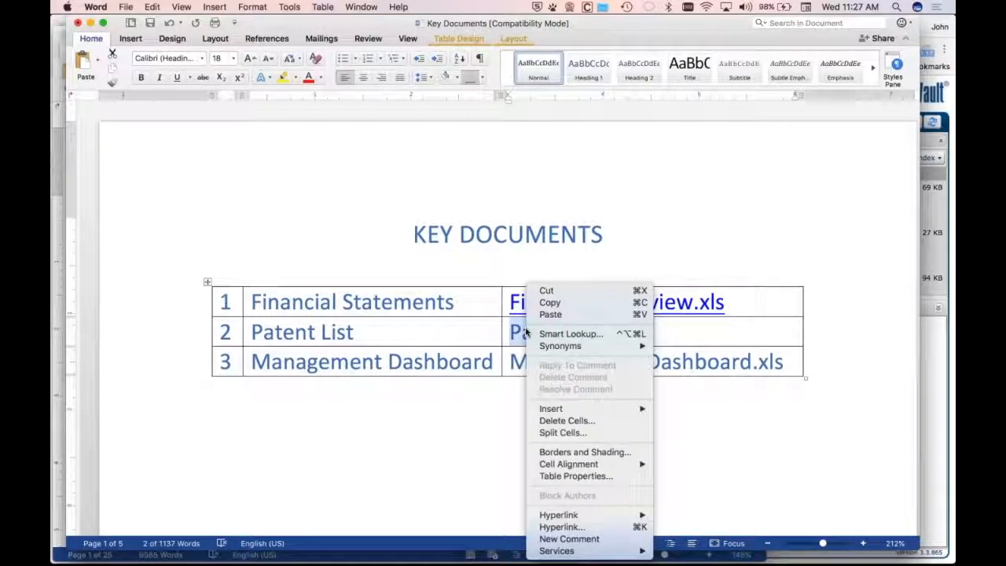
left_click(561, 528)
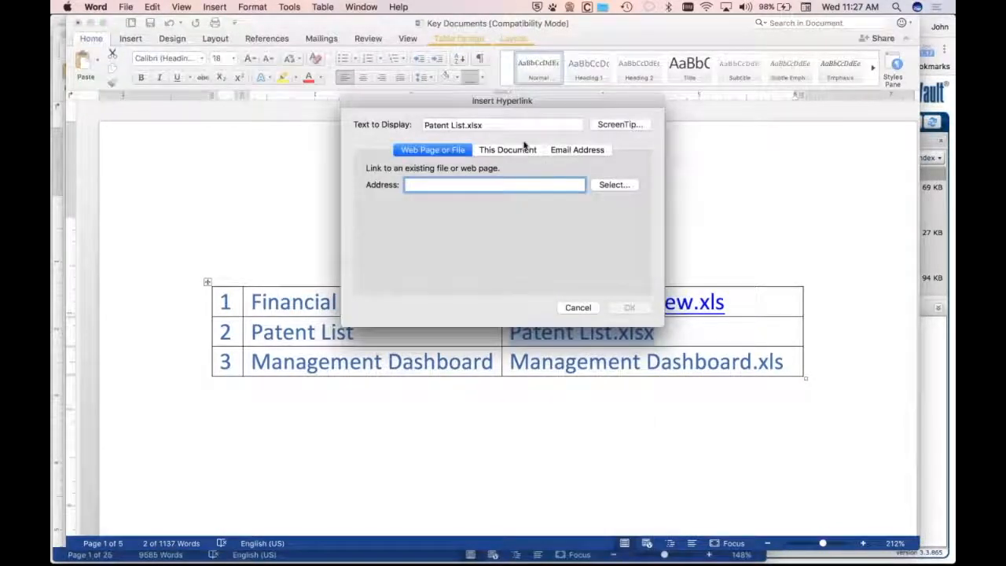
left_click(603, 184)
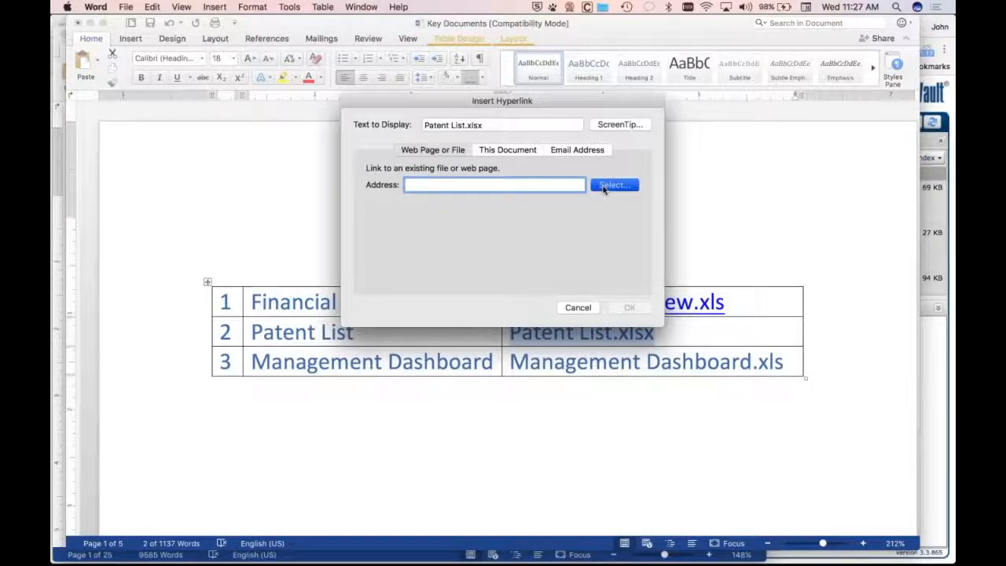
double_click(552, 207)
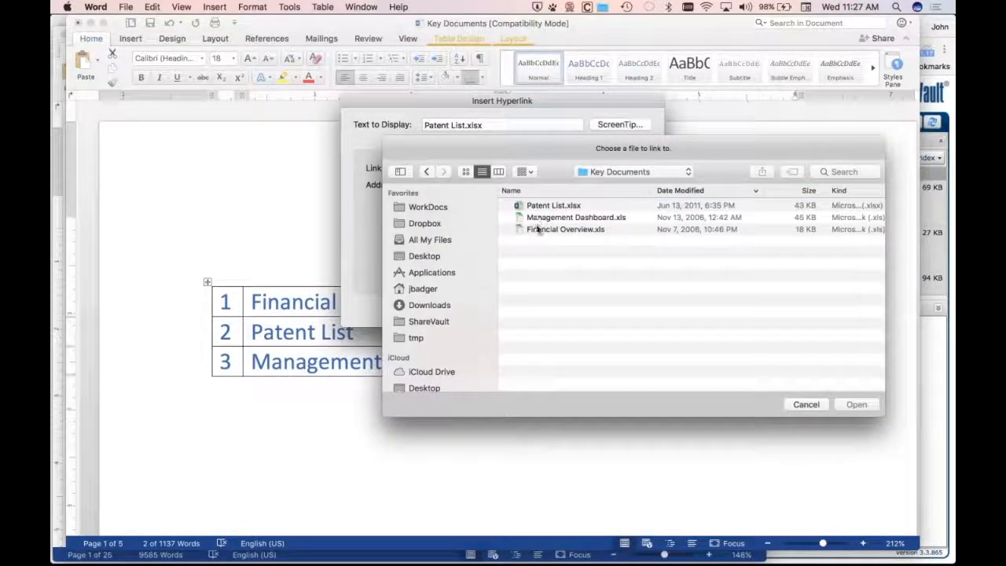
double_click(546, 206)
left_click(631, 308)
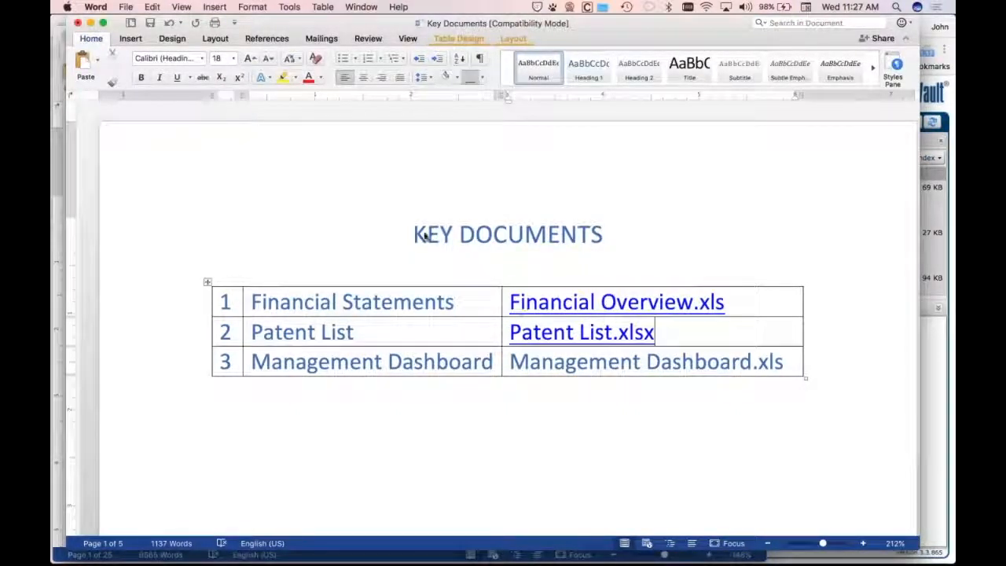
left_click(127, 6)
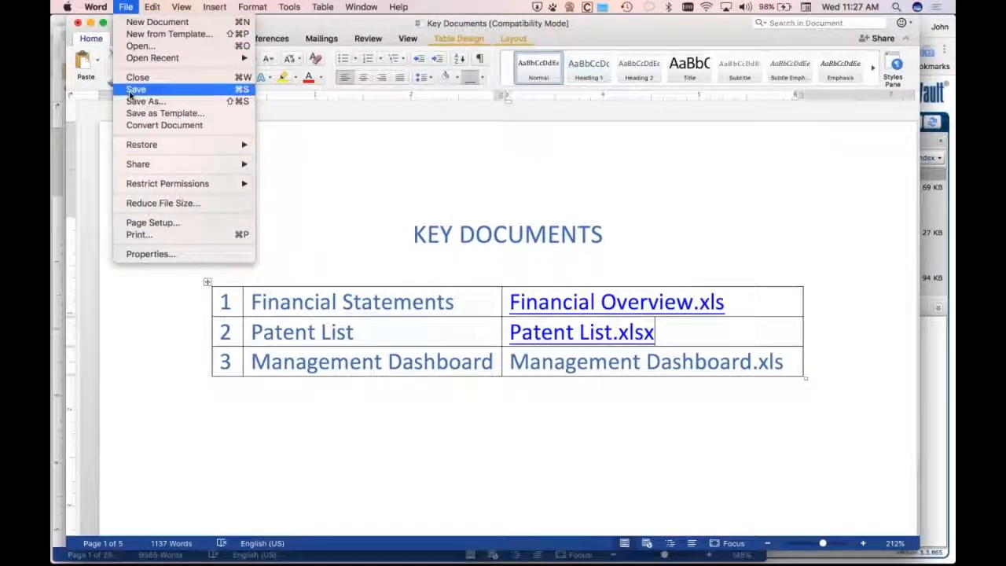
left_click(131, 90)
Switch to Finder and expand the Key Documents folder inside Demo Files
key("super+Tab")
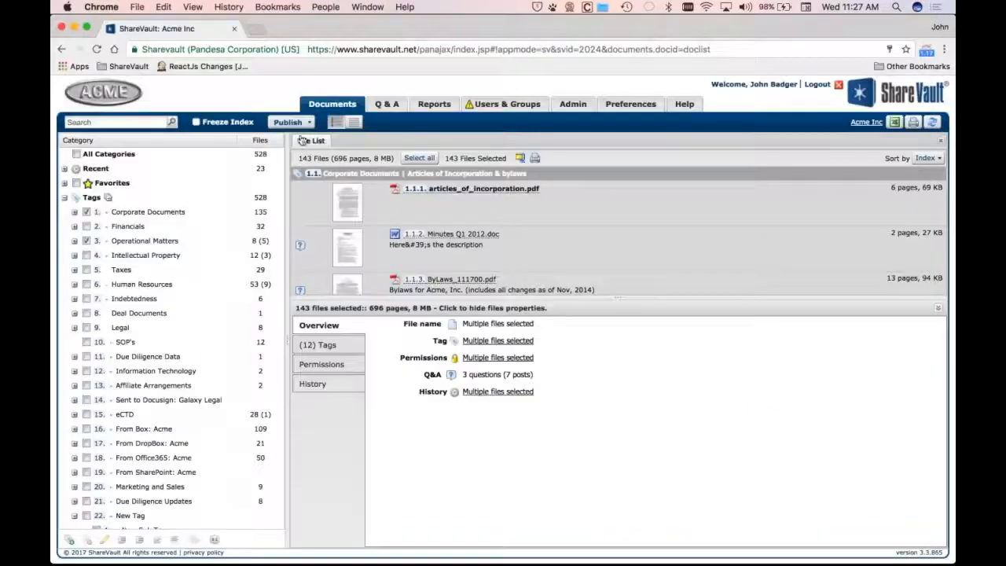
left_click(288, 121)
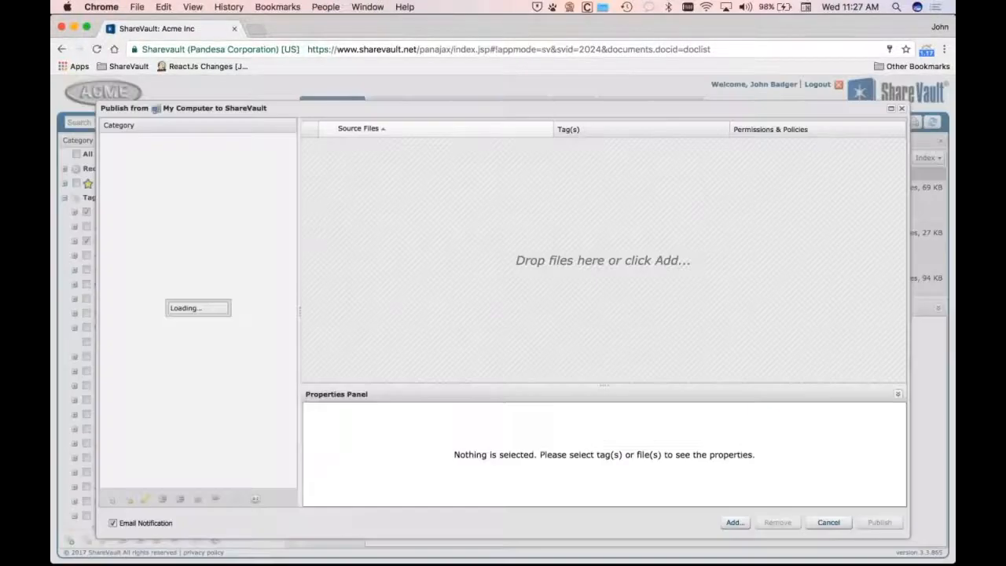
key("super+Tab")
key("super+Tab")
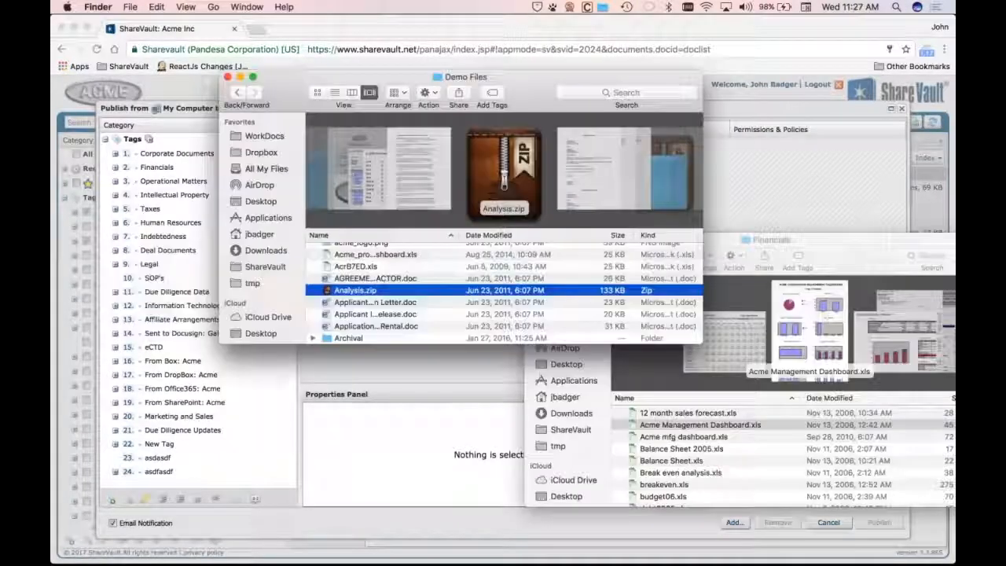
left_click(357, 340)
key("k")
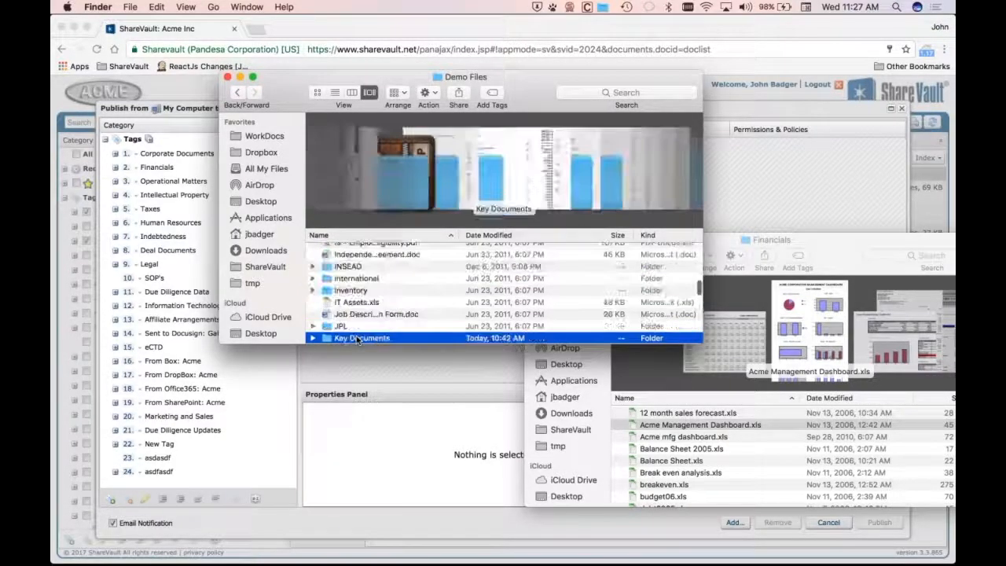
left_click(313, 338)
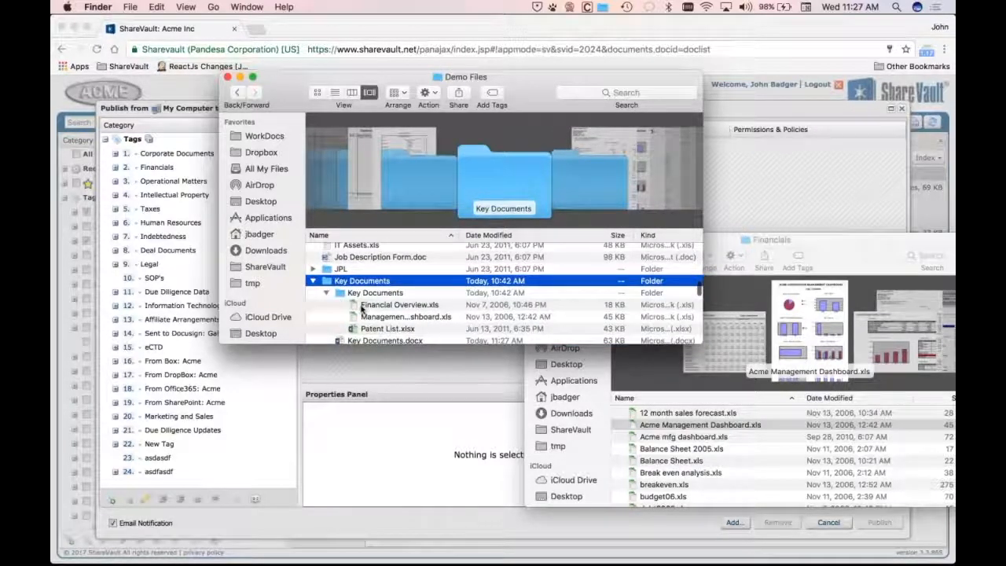
Drag the Key Documents folder with its files into the ShareVault publish dialog and dismiss the prohibited-files warning
scroll(362, 302, "down", 1)
scroll(362, 305, "down", 1)
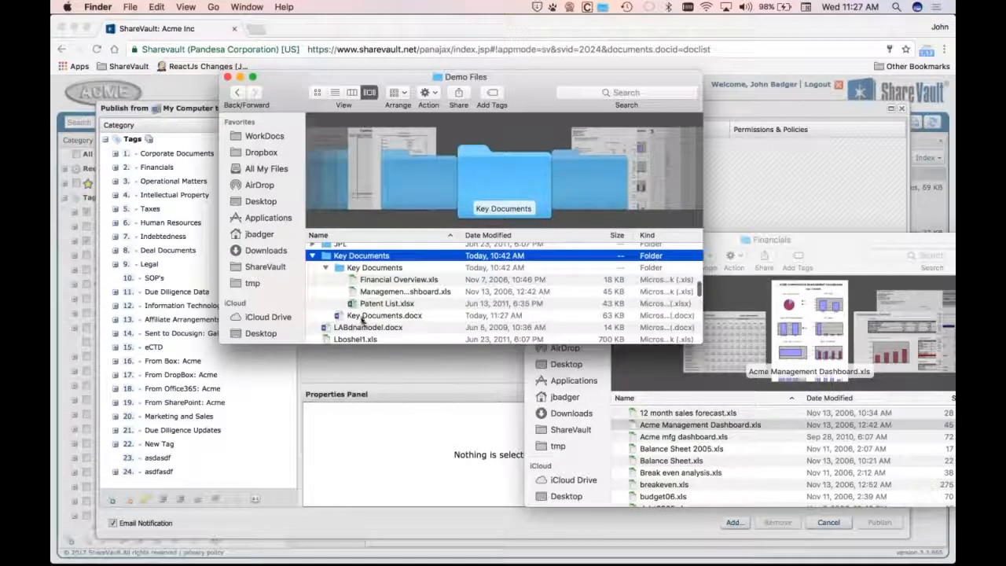
left_click(362, 316)
left_click(338, 267, "shift")
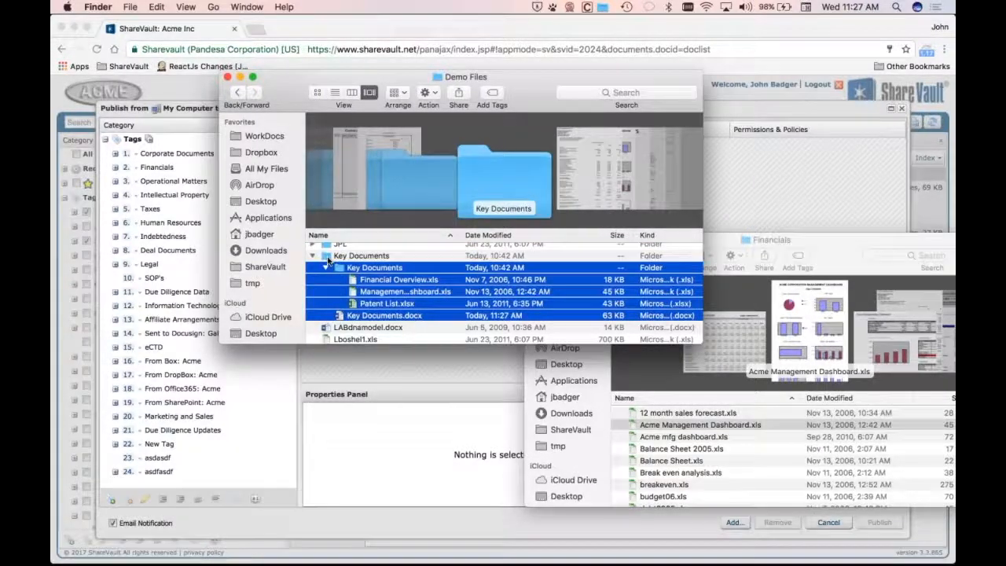
left_click(323, 260)
left_click_drag(324, 261, 372, 177)
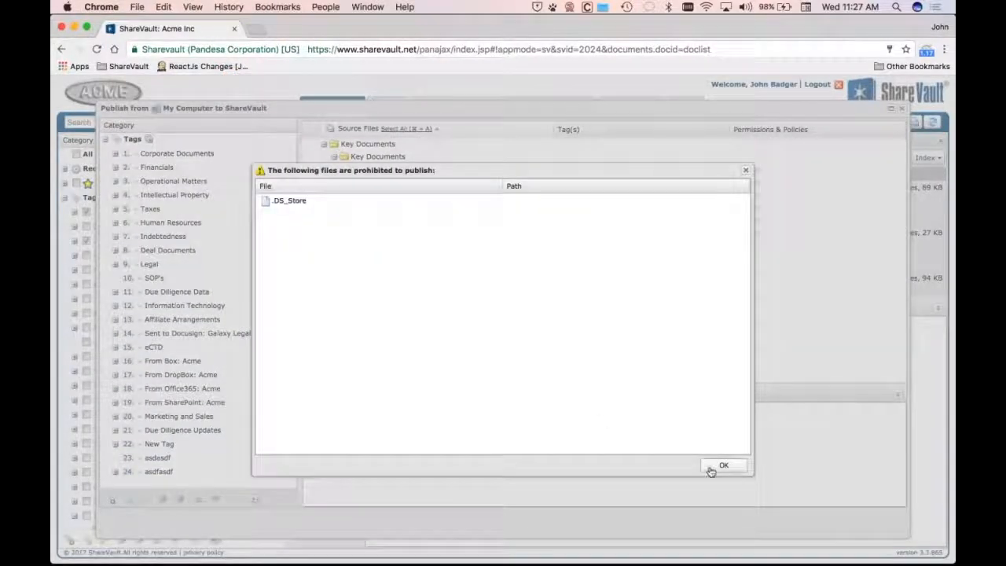
left_click(723, 466)
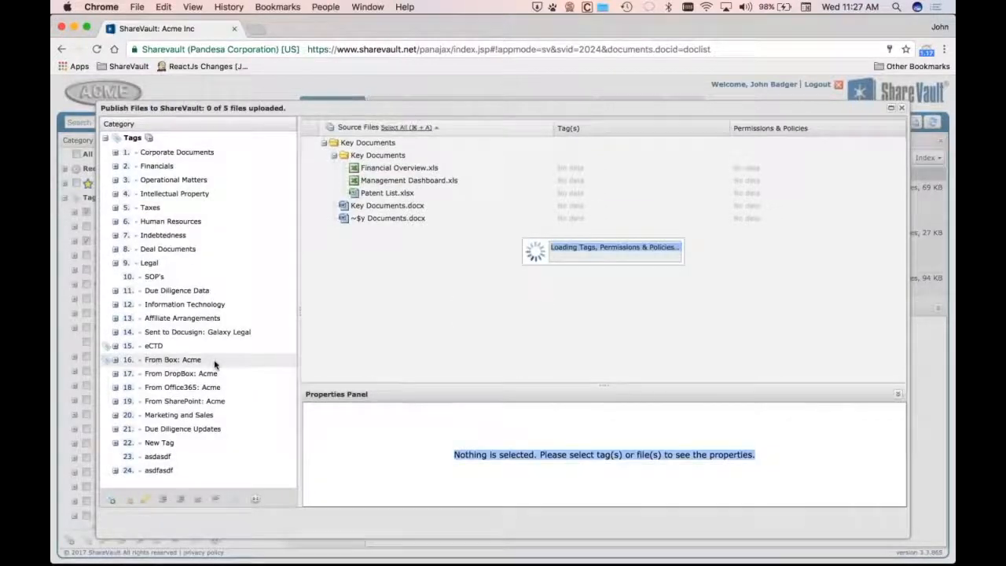
Assign the uploaded Key Documents folder to a new Key Documents tag and publish the files
left_click_drag(368, 143, 153, 475)
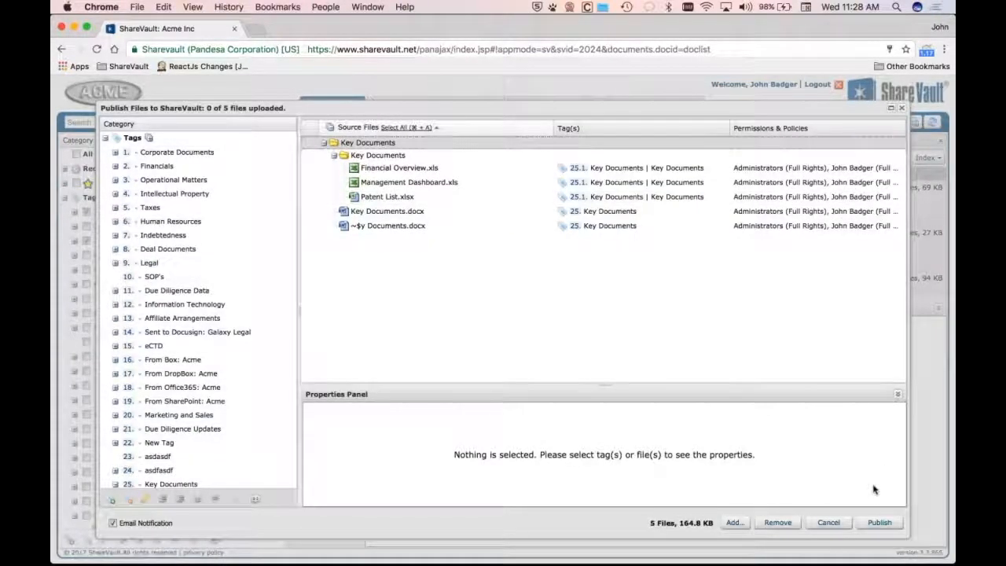
left_click(878, 522)
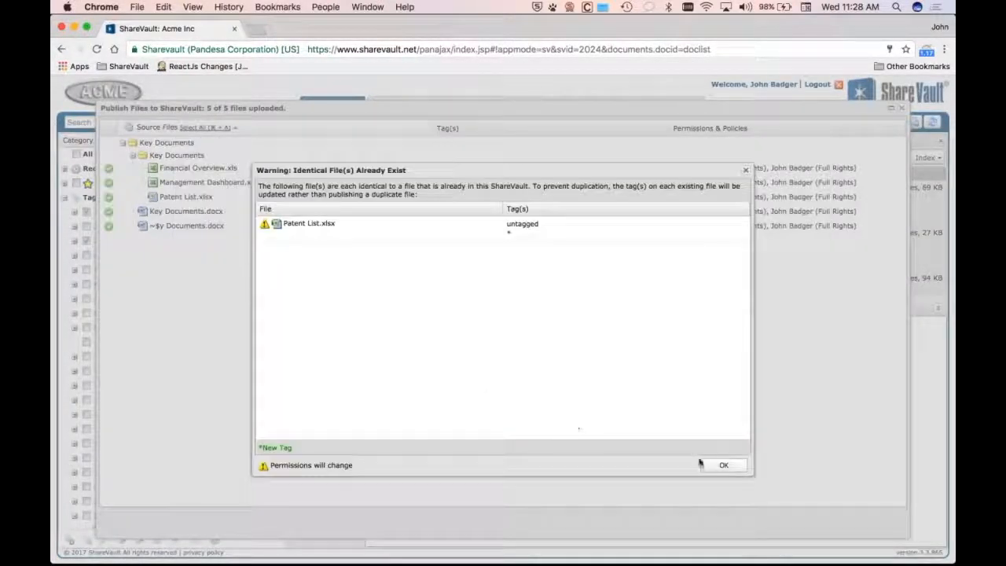
left_click(720, 464)
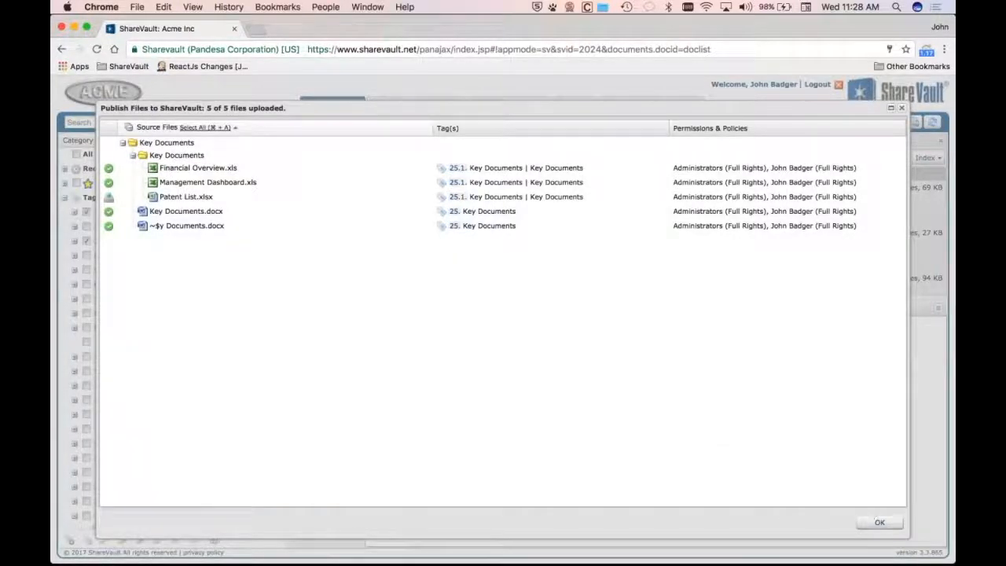
left_click(879, 522)
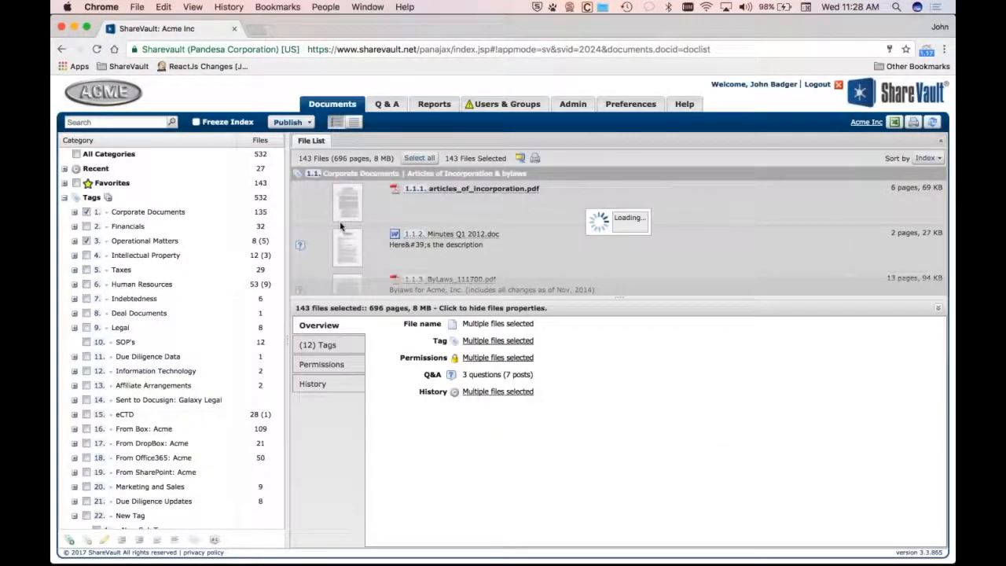
Open Key Documents.docx from the Key Documents tag in the vault viewer
scroll(236, 369, "down", 5)
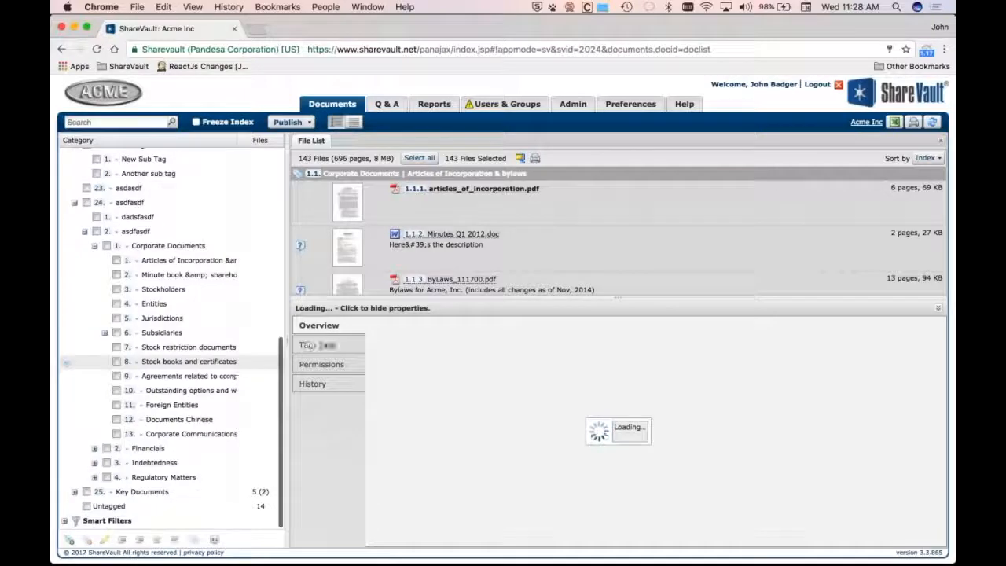
left_click(126, 491)
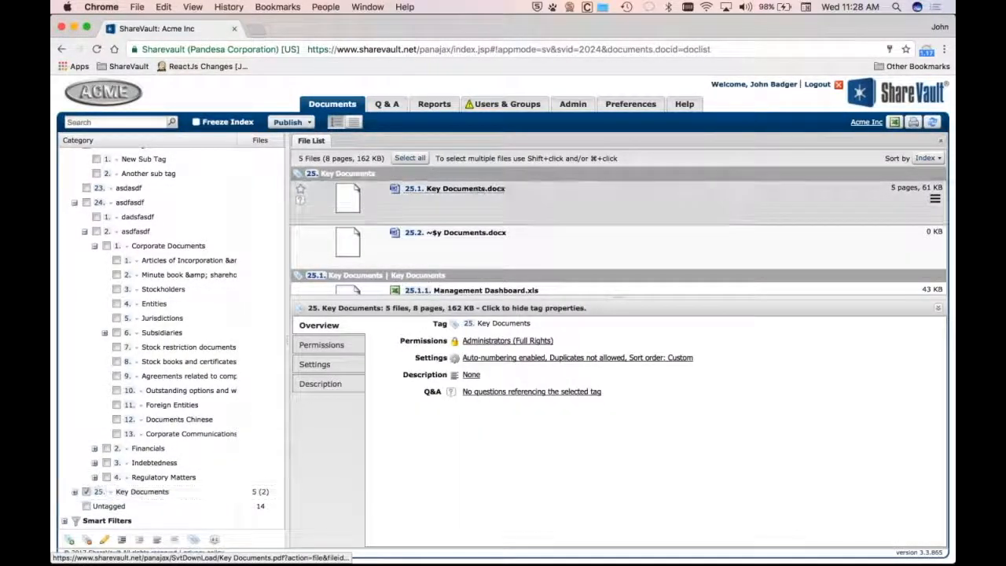
left_click(454, 188)
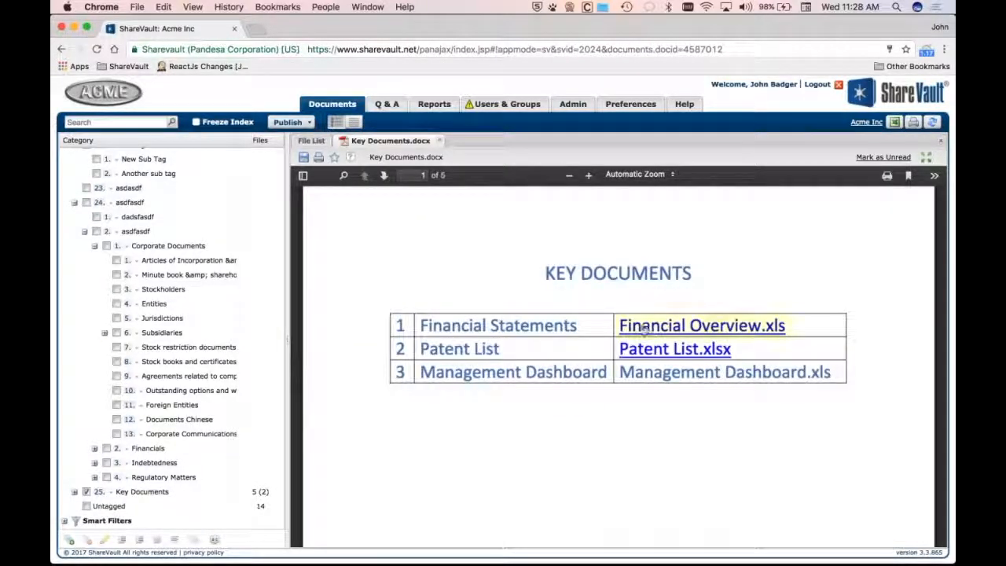
Follow the Financial Overview.xls hyperlink in the viewed document to open the linked vault file
left_click(644, 327)
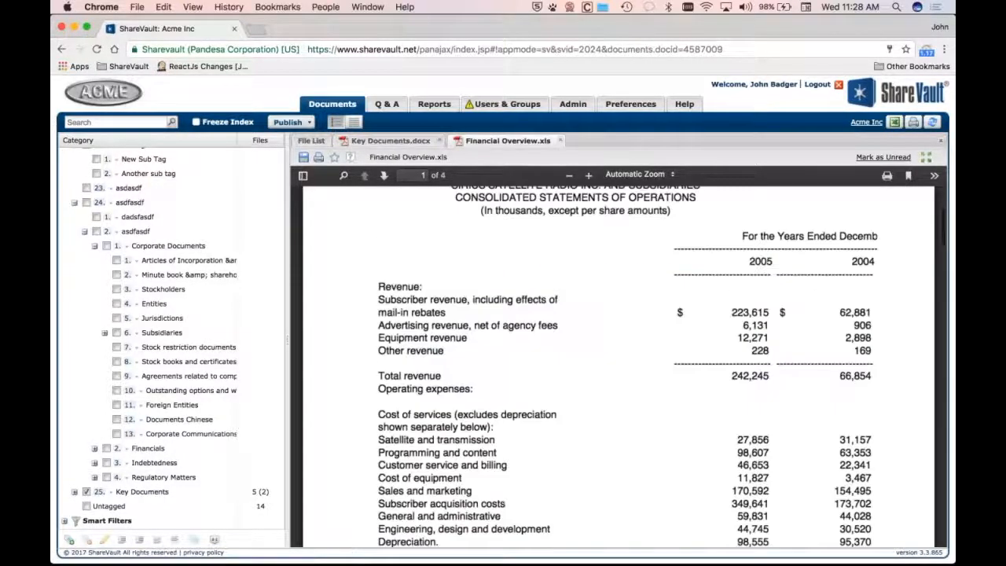
scroll(442, 297, "down", 1)
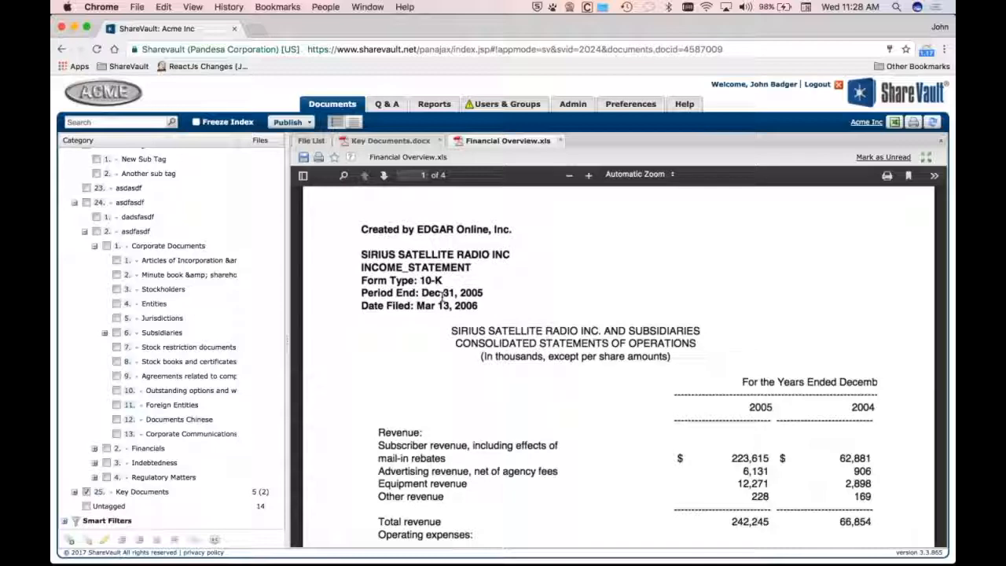
scroll(443, 296, "down", 4)
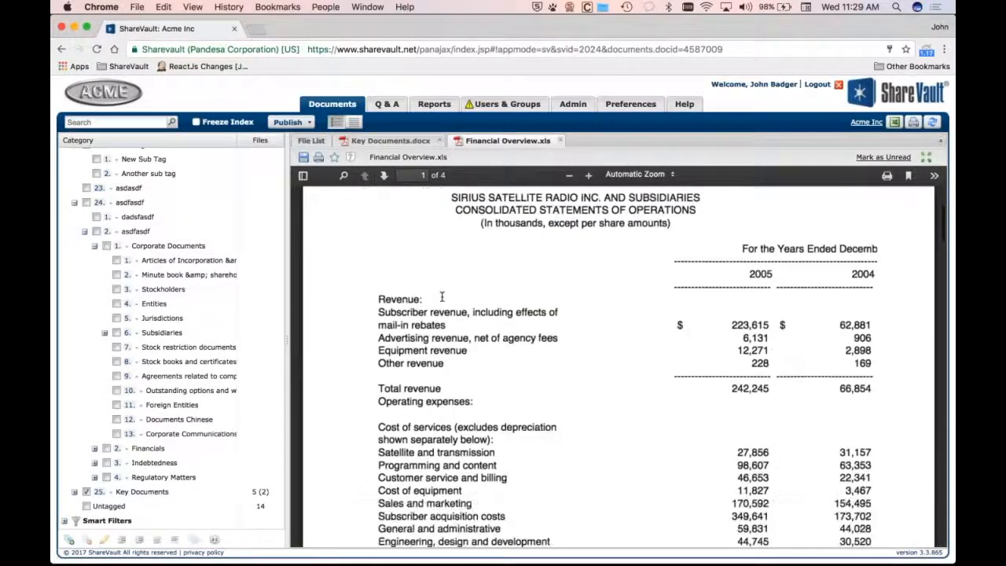
scroll(442, 297, "up", 5)
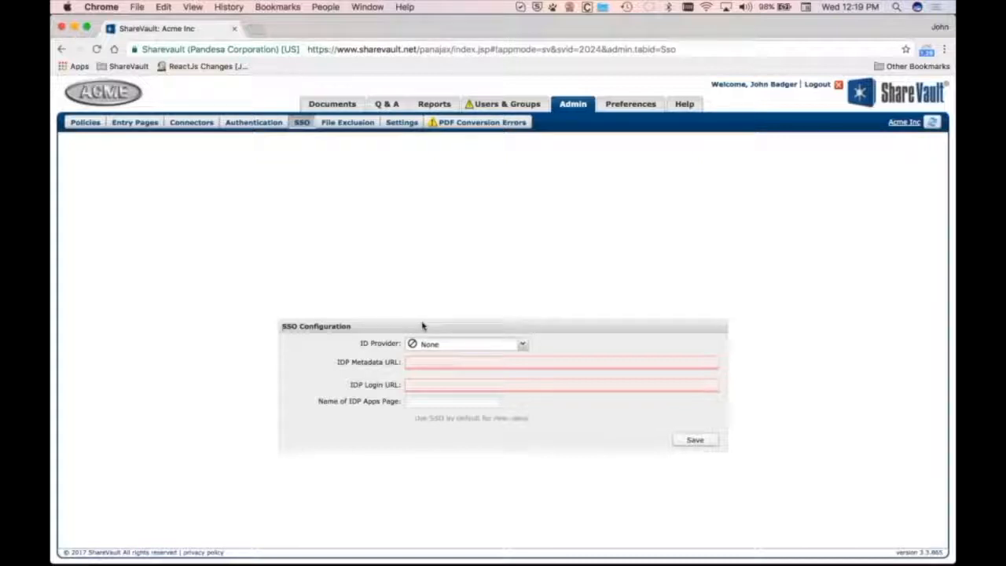
Examine the ID Provider choices Okta, OneLogin and Custom ID Provider in the SSO configuration
left_click(522, 346)
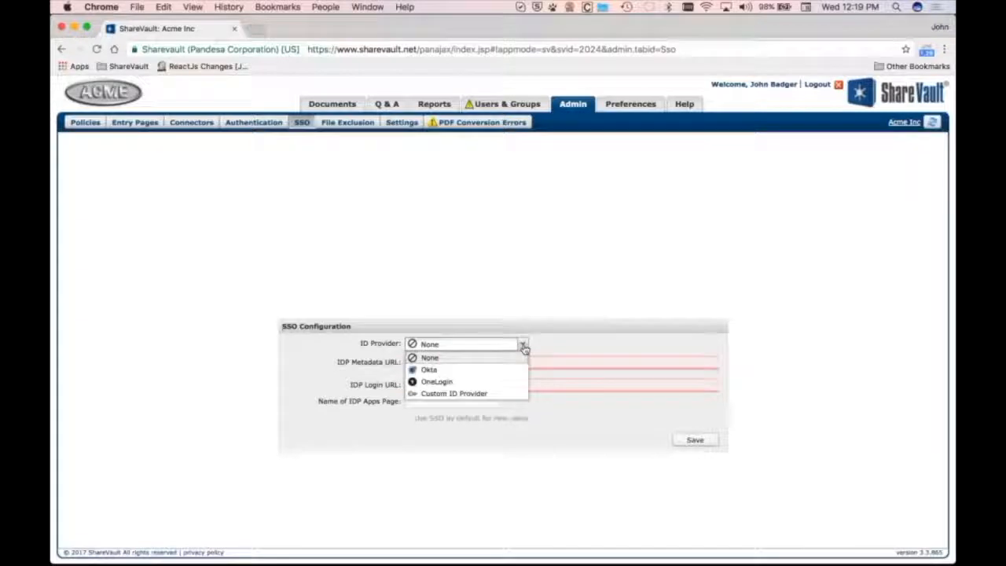
left_click(444, 370)
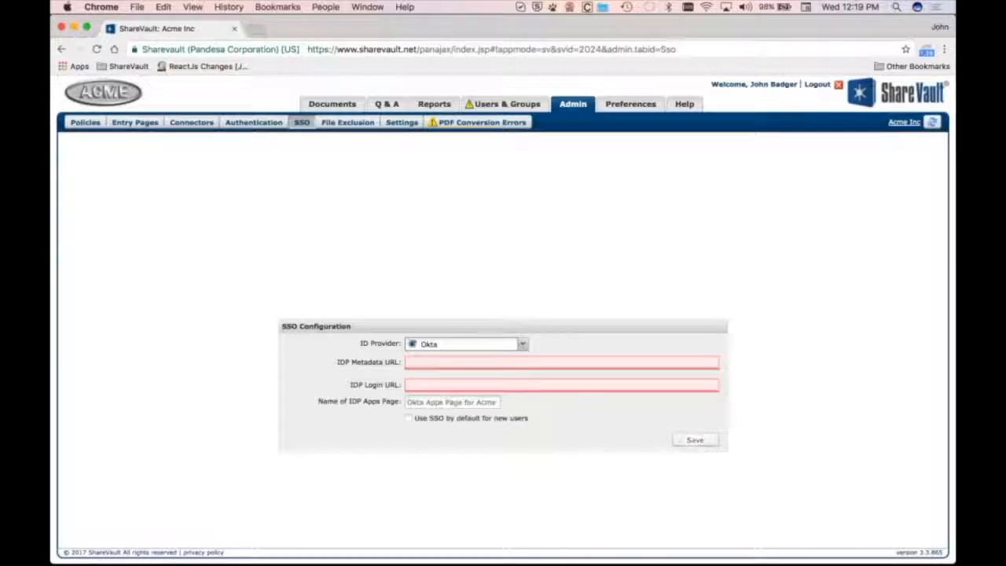
left_click(468, 343)
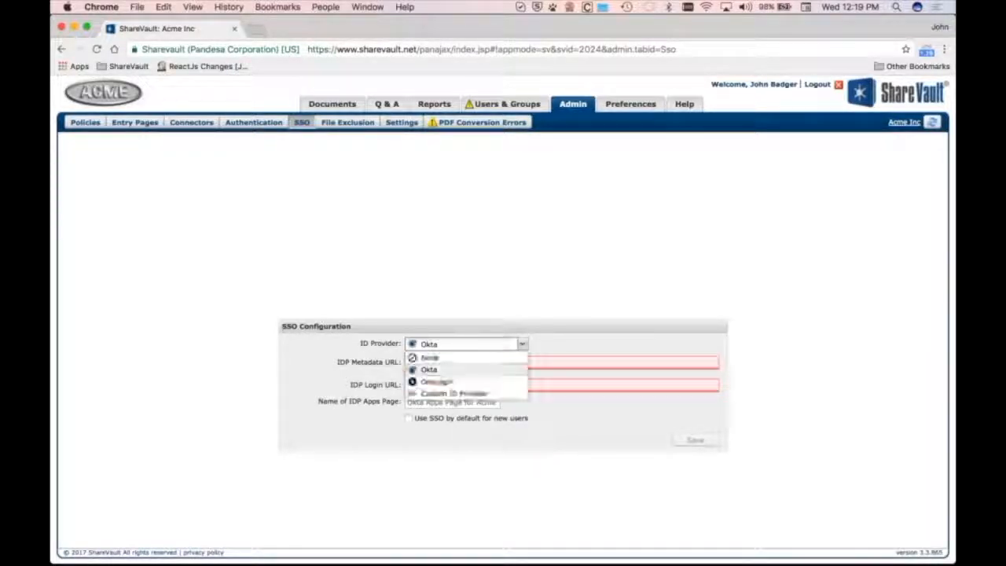
left_click(483, 378)
left_click(468, 344)
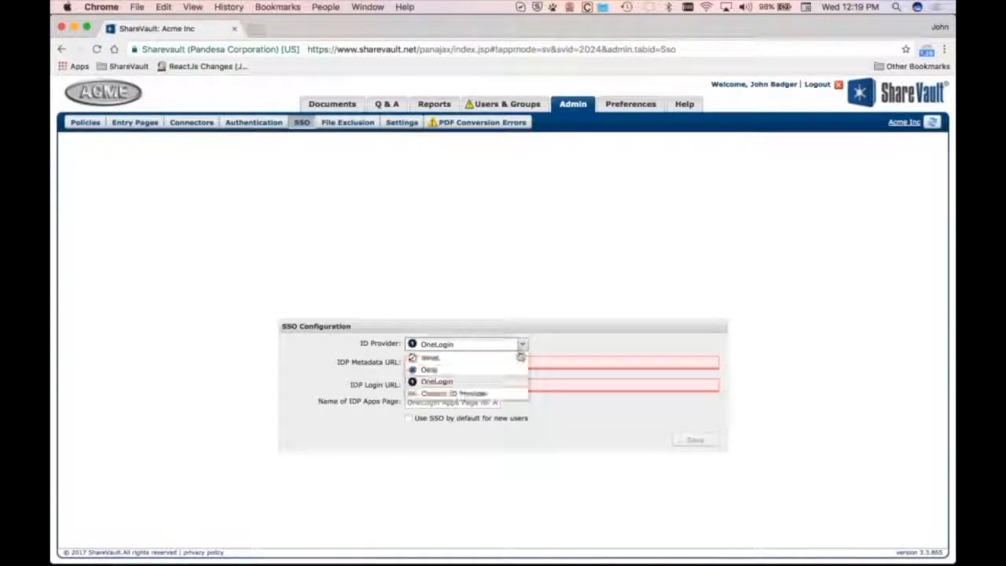
left_click(454, 393)
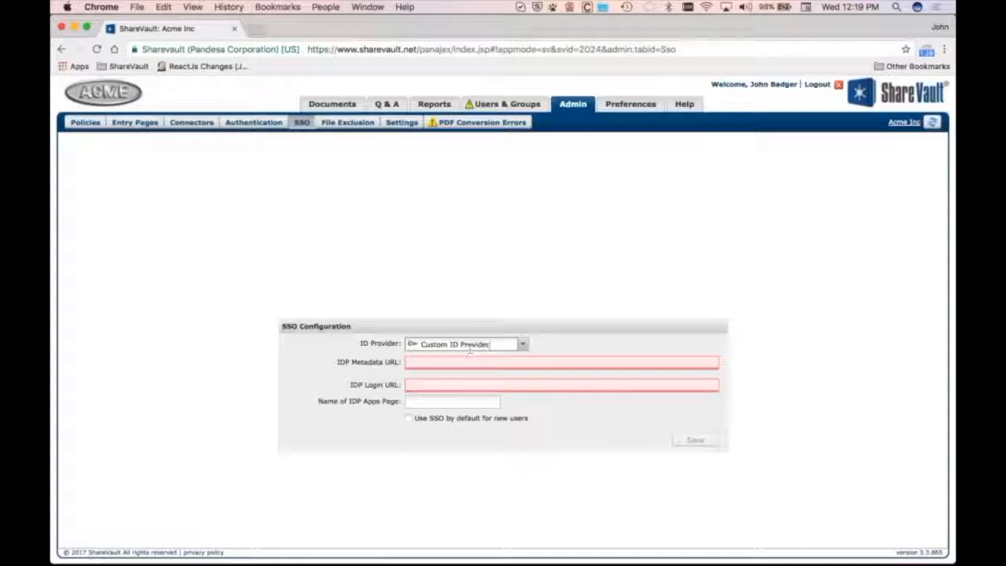
left_click(416, 364)
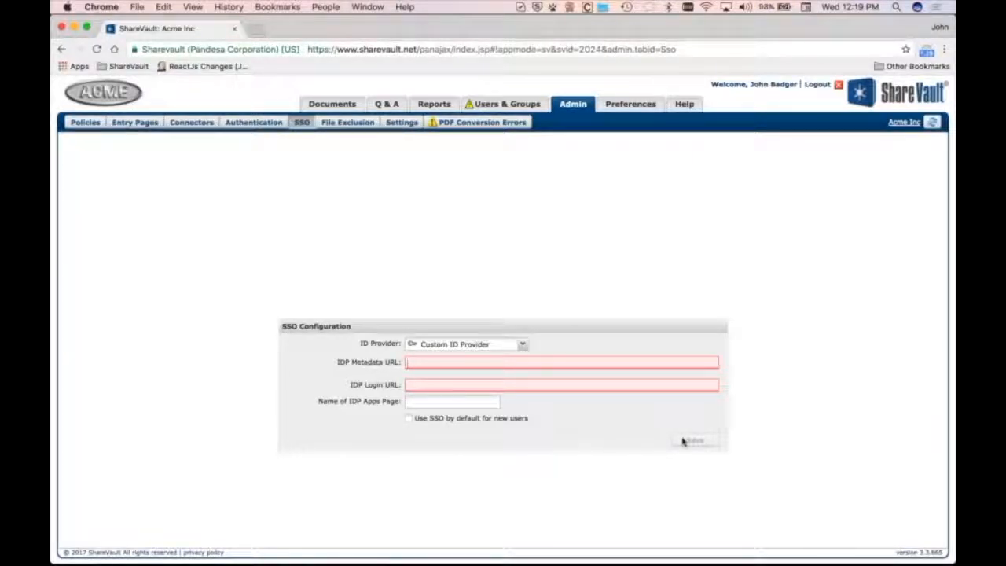
left_click(465, 344)
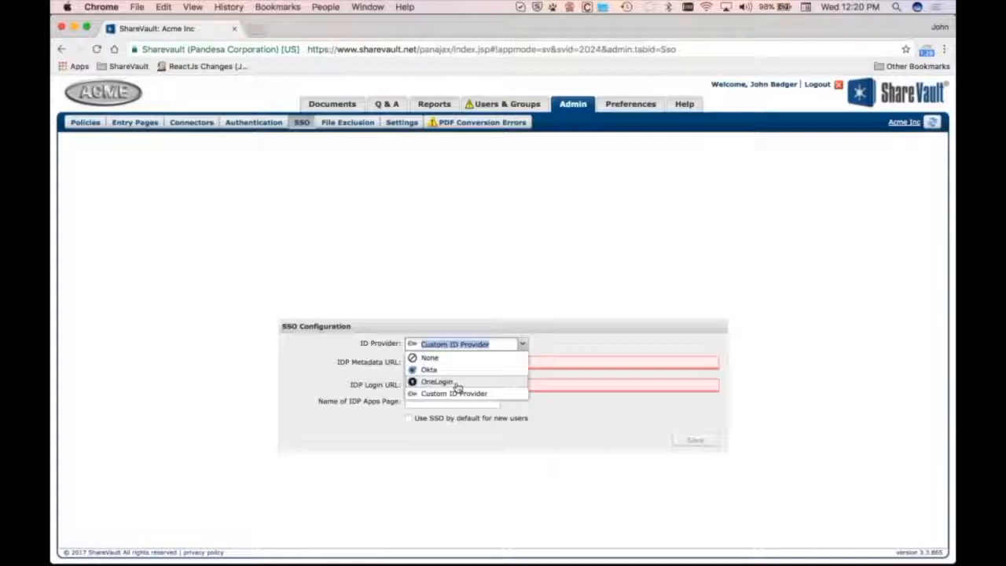
left_click(456, 282)
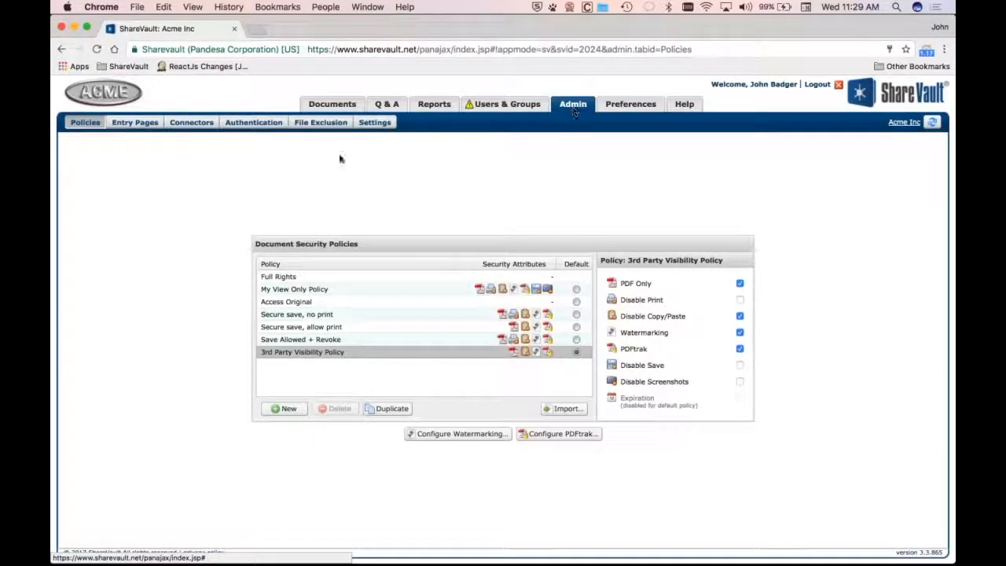
Open the Authentication configuration with the Two Step Verification settings
left_click(253, 123)
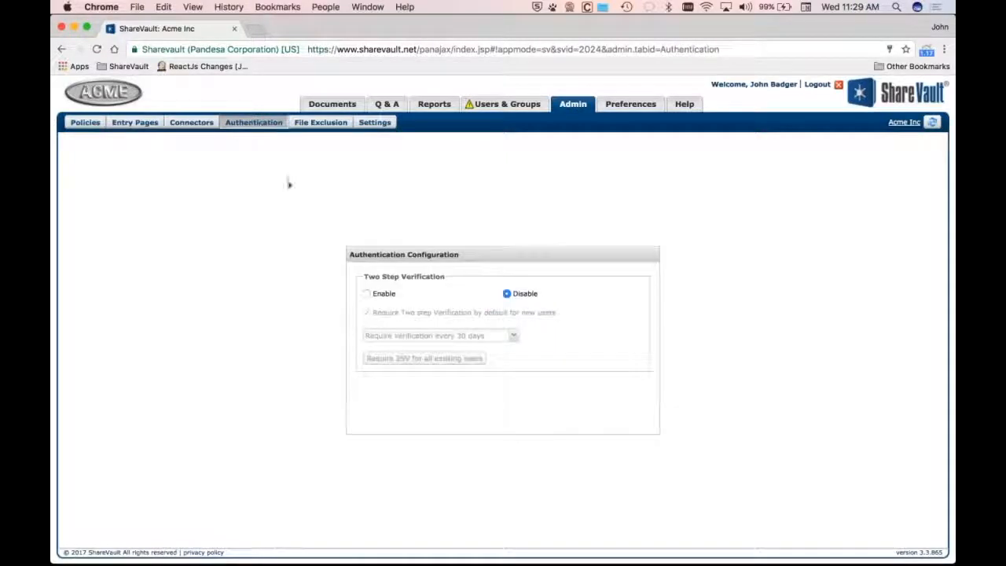
Enable two-step verification and set it to require verification every 30 days
left_click(367, 294)
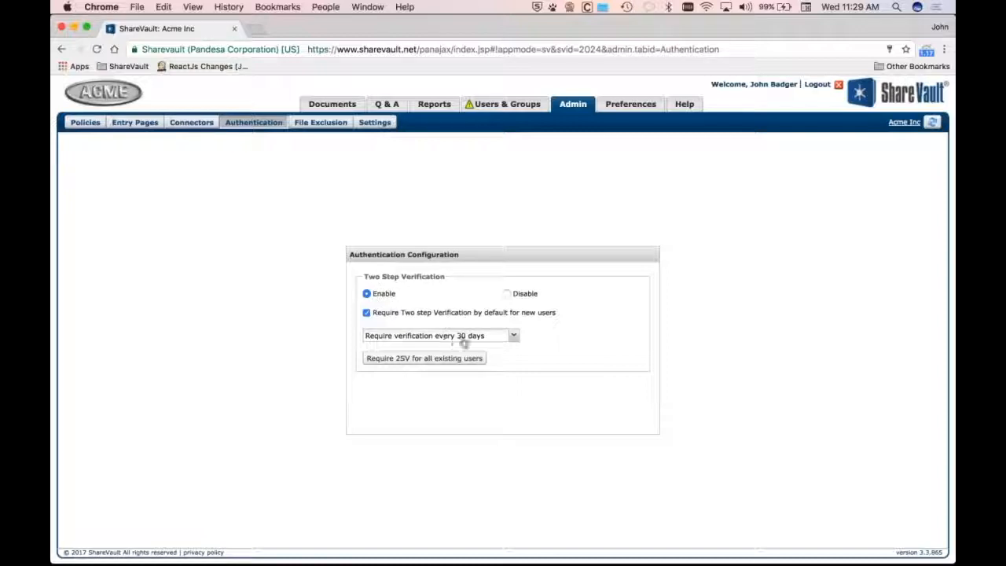
left_click(512, 337)
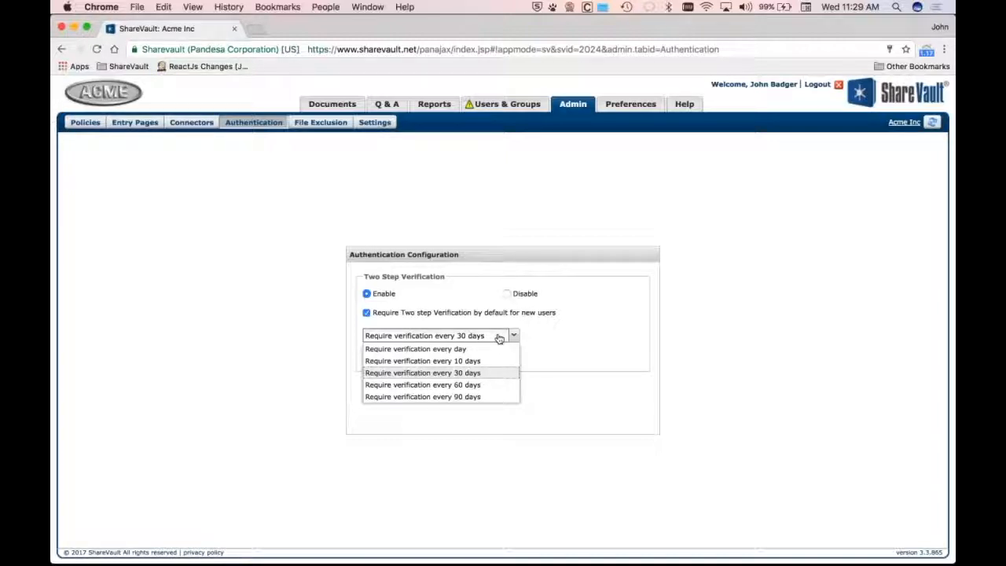
left_click(472, 372)
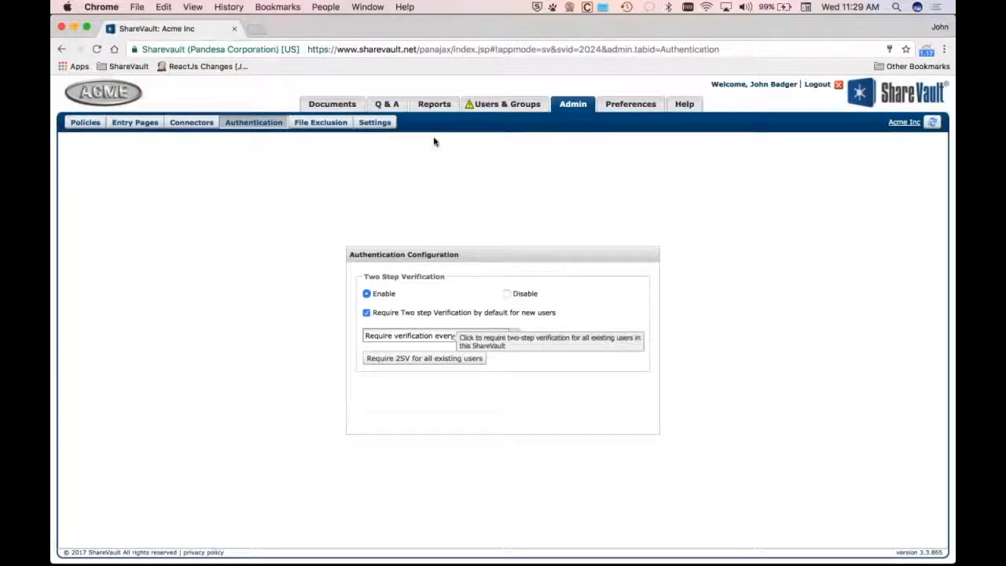
Require two-step verification for all existing users and confirm
left_click(488, 107)
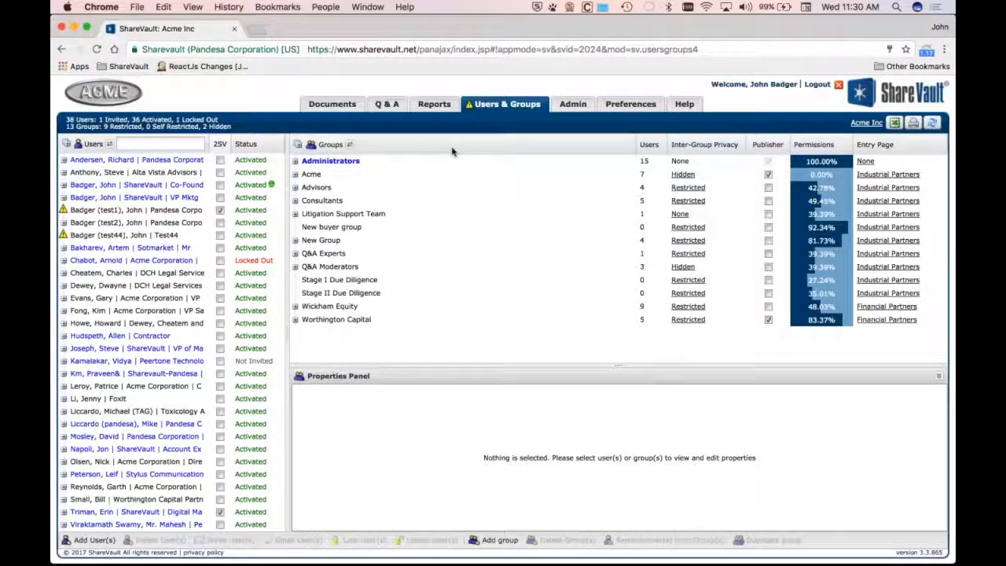
left_click(574, 104)
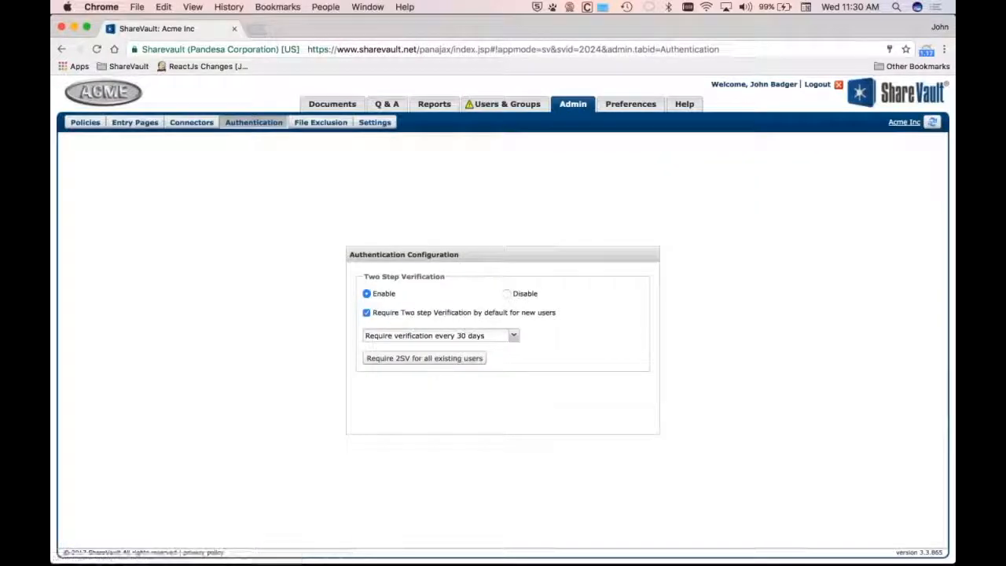
left_click(470, 358)
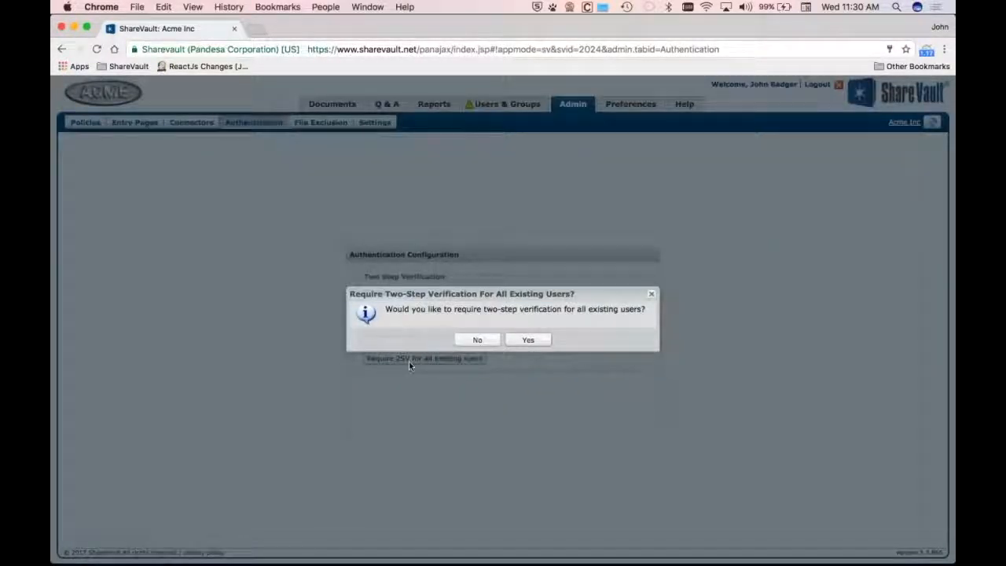
left_click(529, 341)
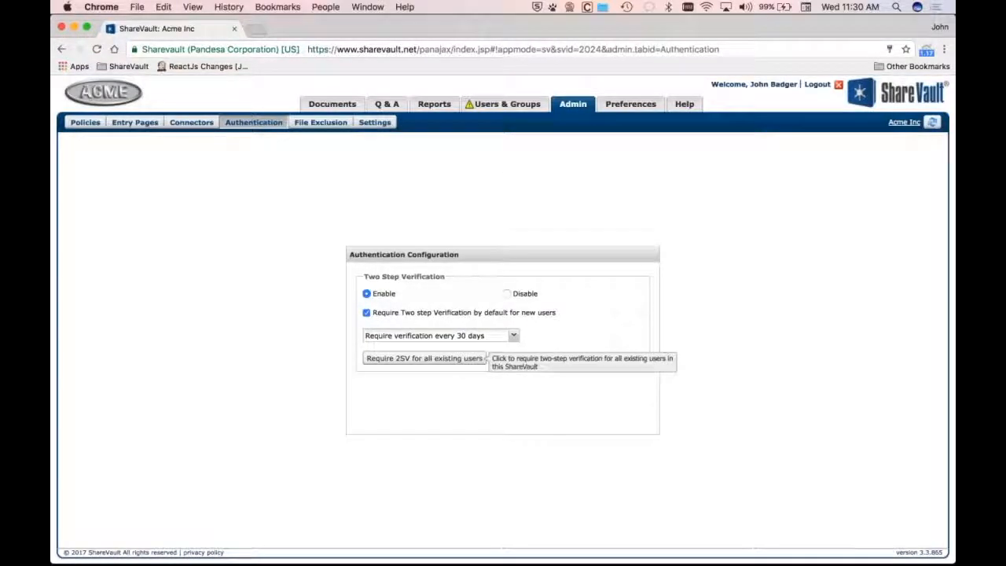
Examine the connector types offered when adding a connector, then close the dialog
left_click(507, 105)
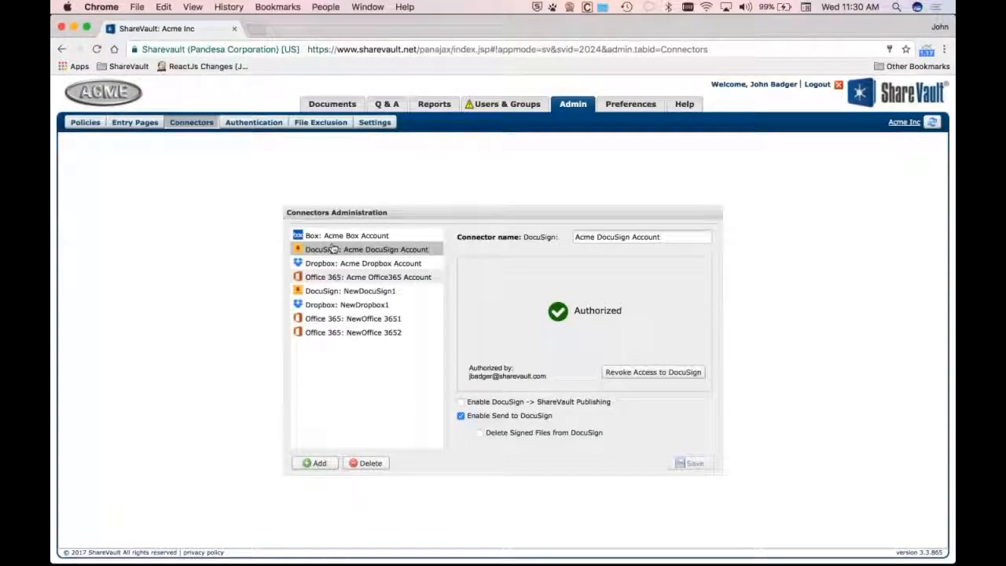
left_click(324, 463)
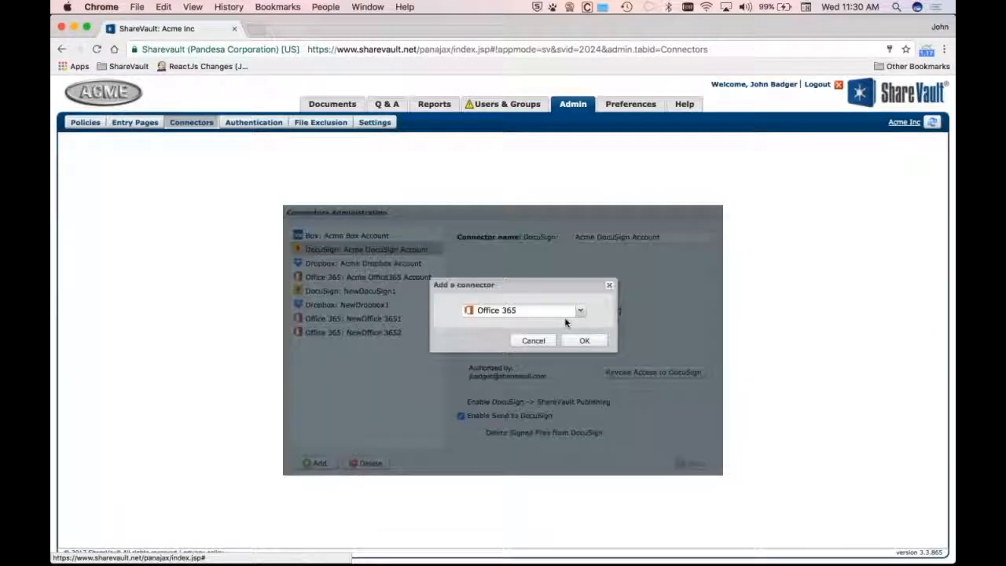
left_click(578, 312)
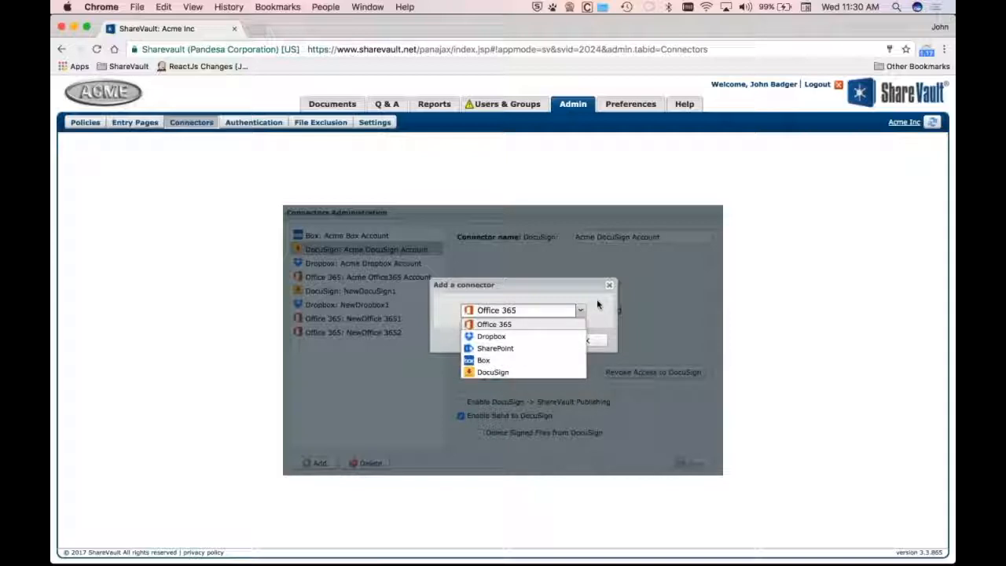
left_click(599, 303)
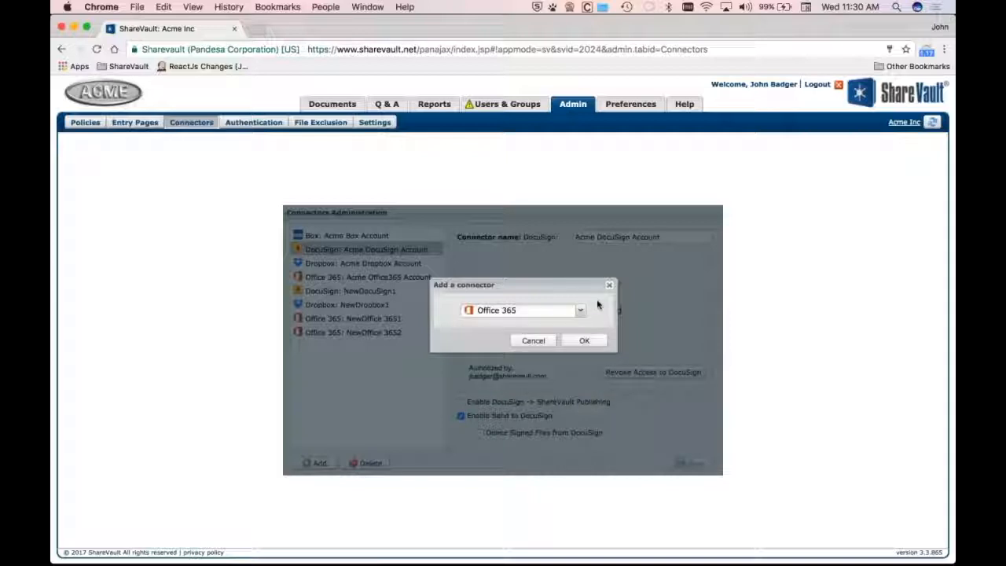
left_click(609, 286)
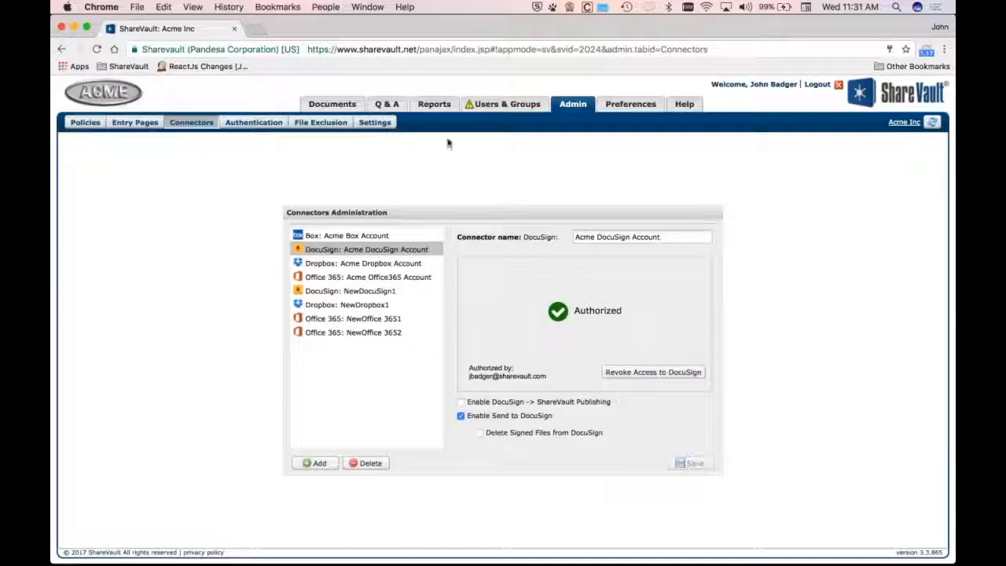
Send Minutes Q1 2012.doc from All Categories to the Acme DocuSign Account connector
left_click(332, 103)
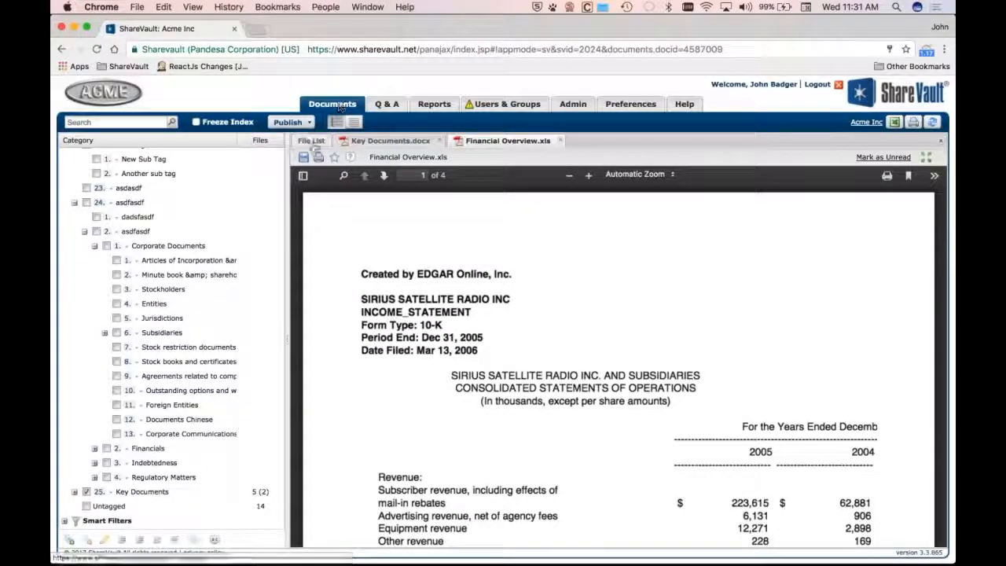
left_click(313, 144)
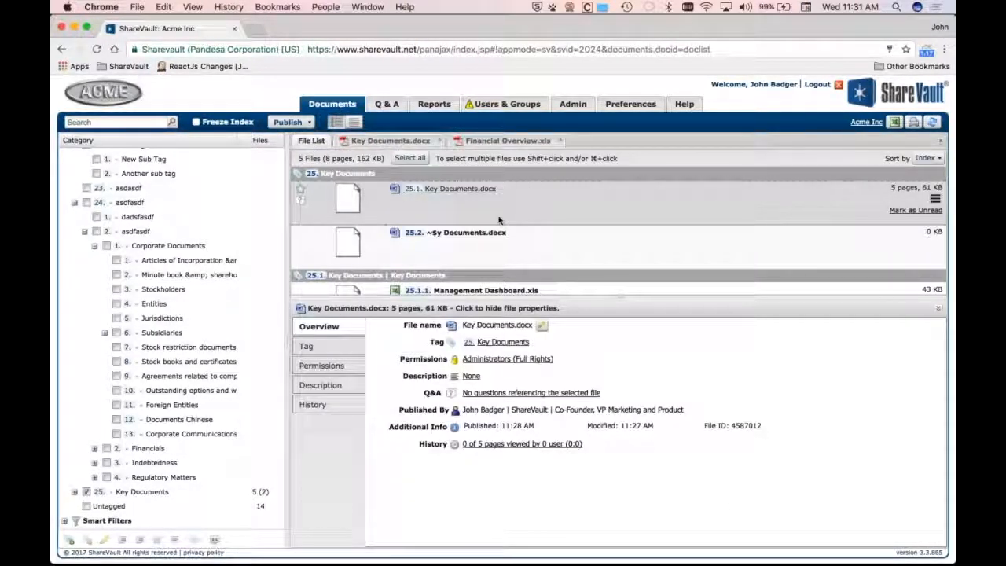
scroll(99, 158, "up", 5)
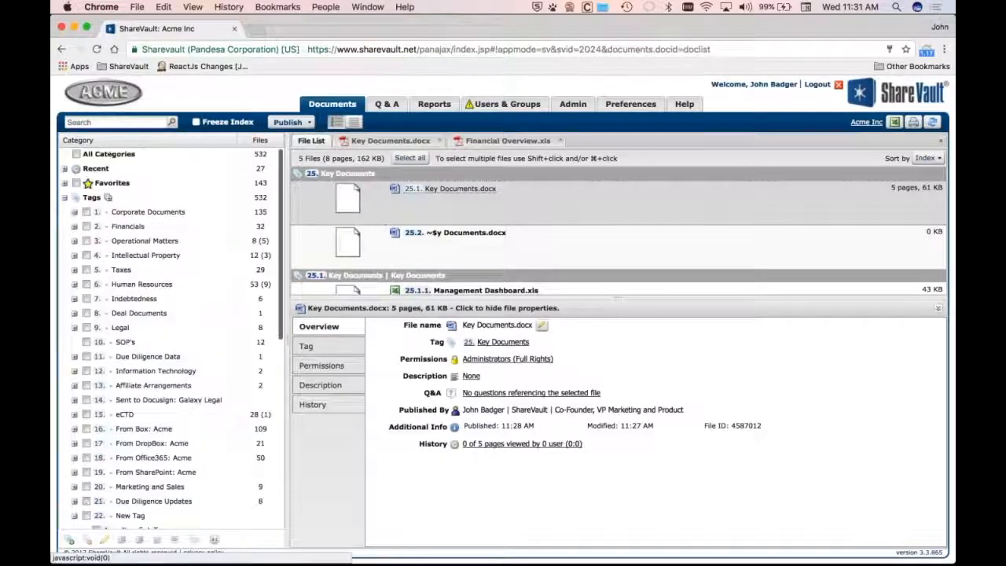
left_click(77, 155)
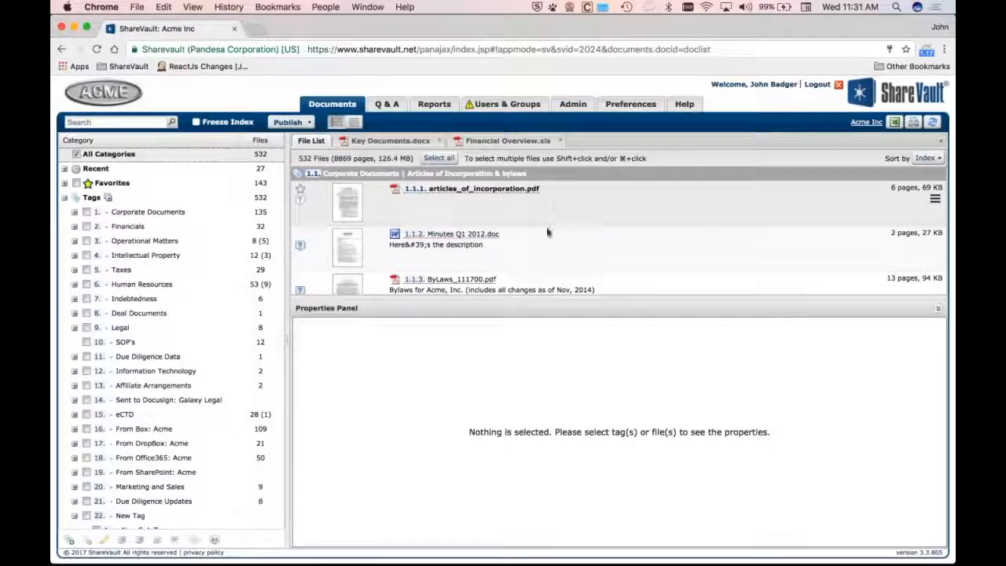
scroll(545, 245, "down", 2)
right_click(549, 210)
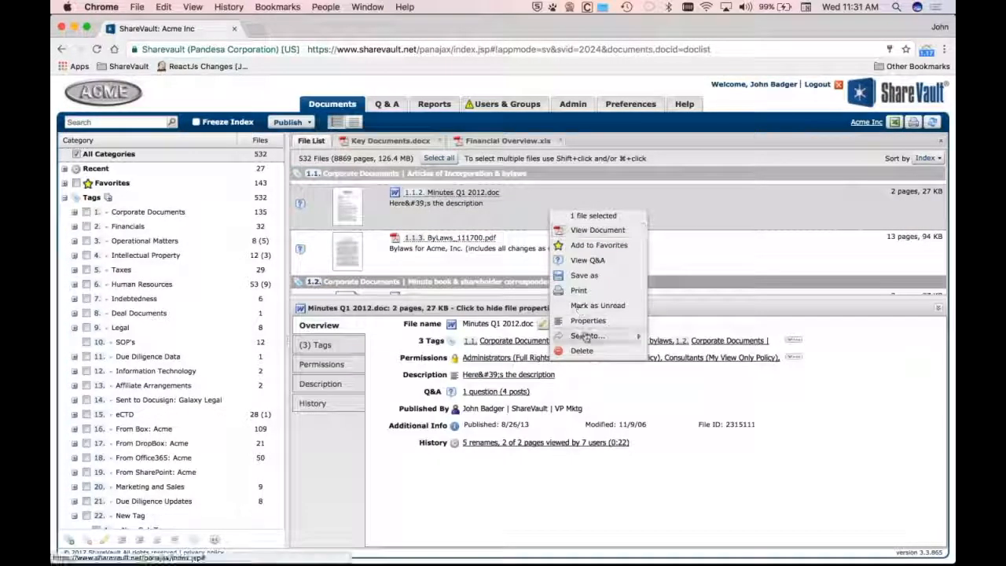
mouse_move(633, 335)
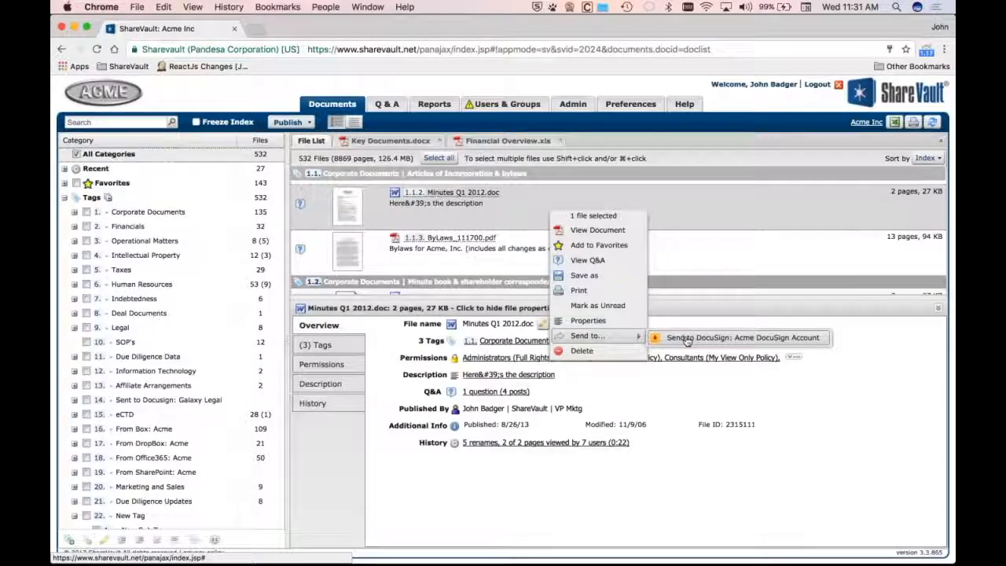
left_click(686, 339)
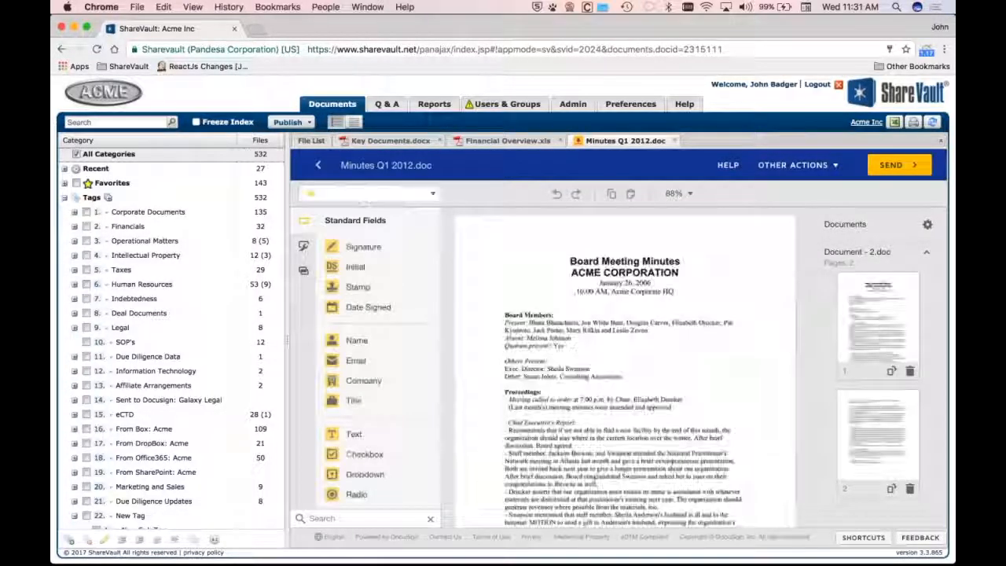
Add the account owner as the signing recipient in the envelope's recipient list
left_click(364, 192)
left_click(386, 306)
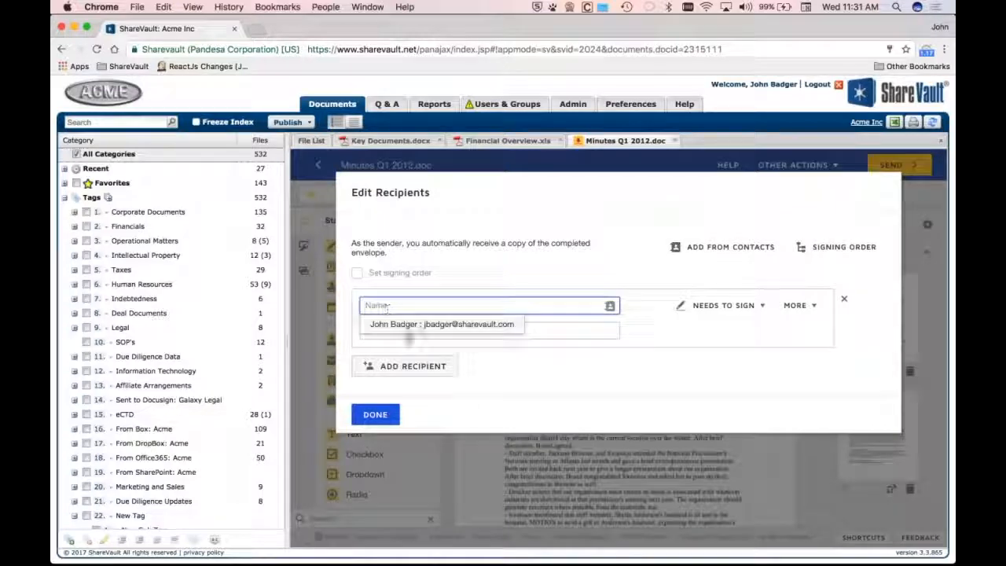
left_click(401, 324)
left_click(403, 367)
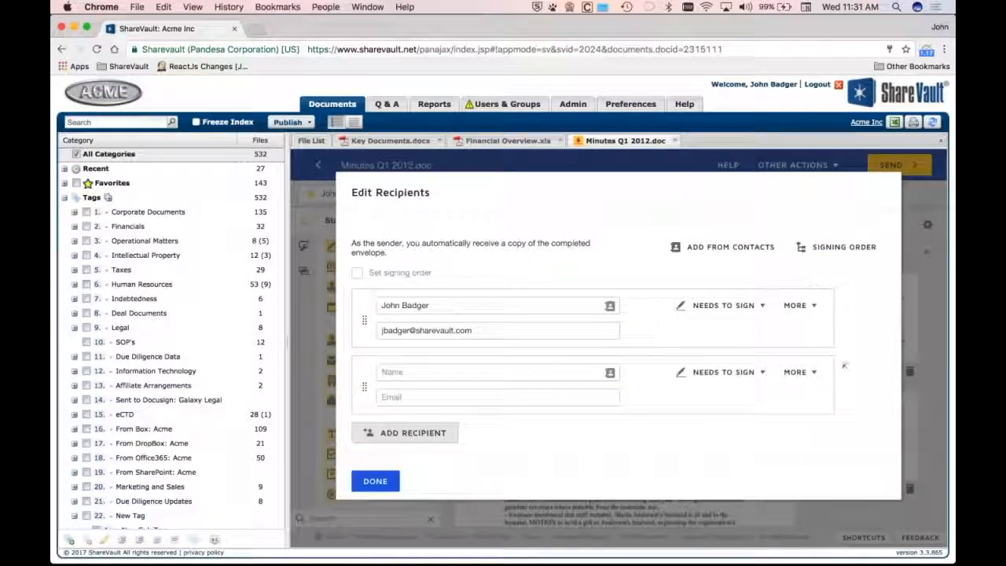
left_click(382, 483)
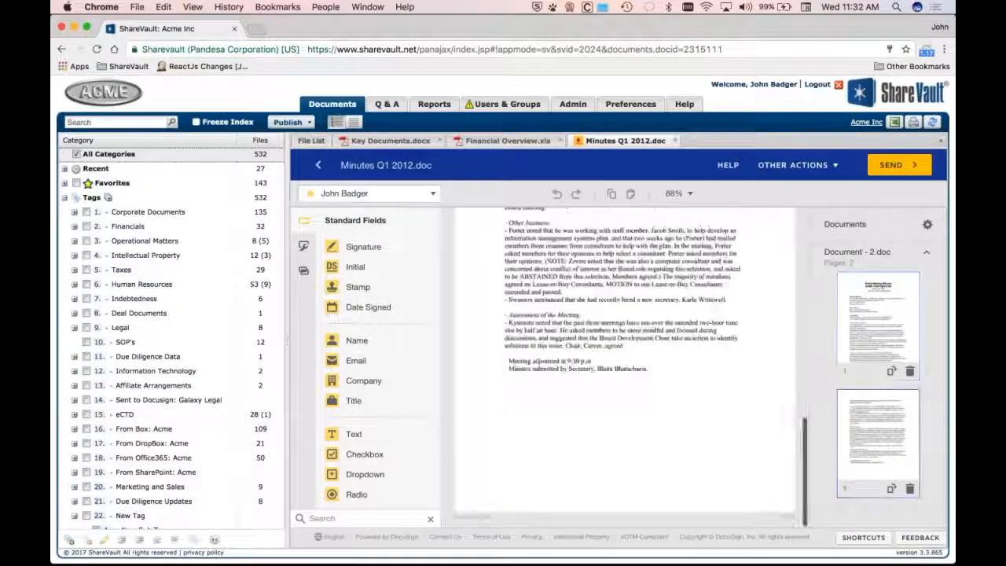
Place Signature, Name and Date Signed fields on the last page, then send the envelope and sign later
left_click_drag(351, 247, 571, 418)
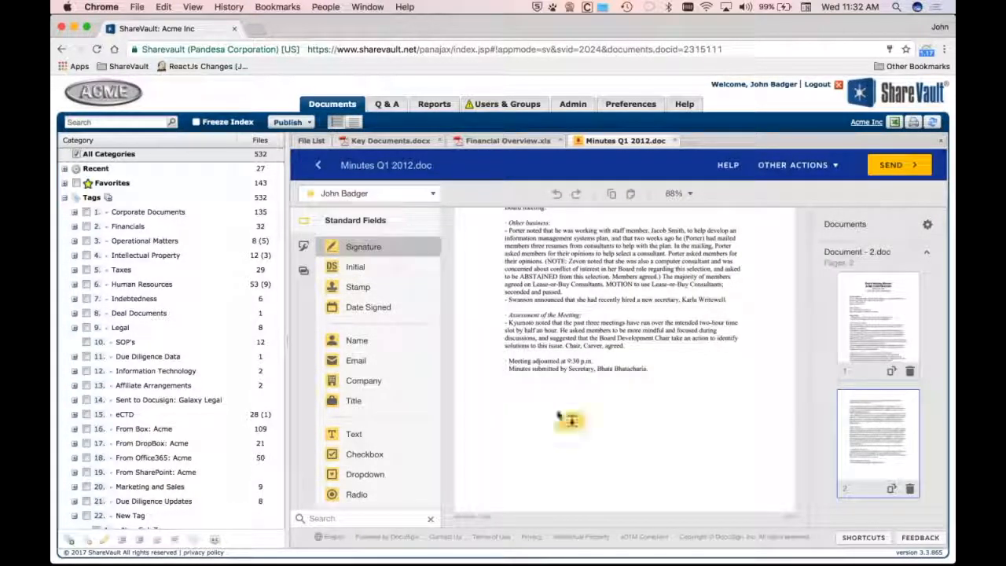
left_click_drag(359, 341, 558, 440)
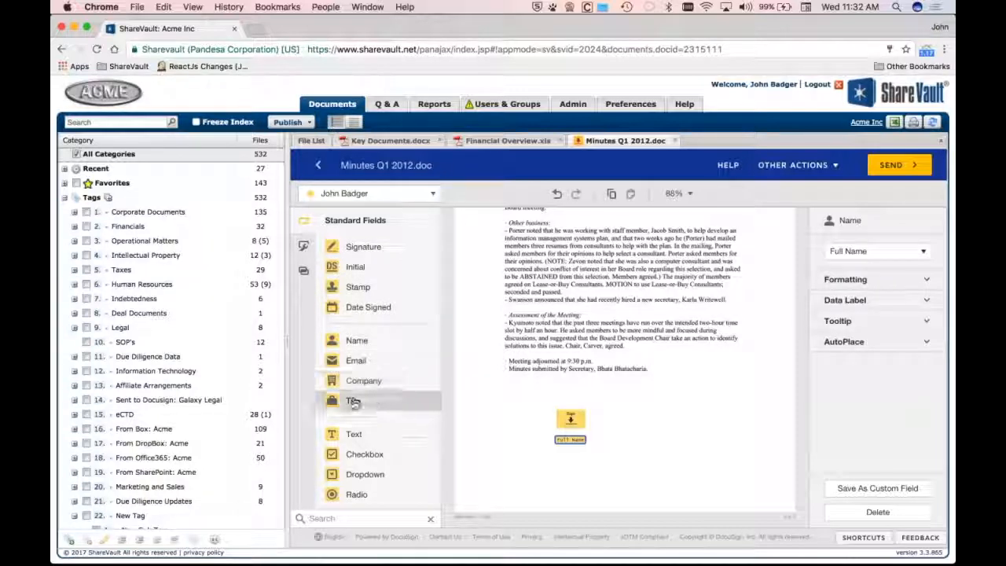
left_click_drag(362, 308, 558, 455)
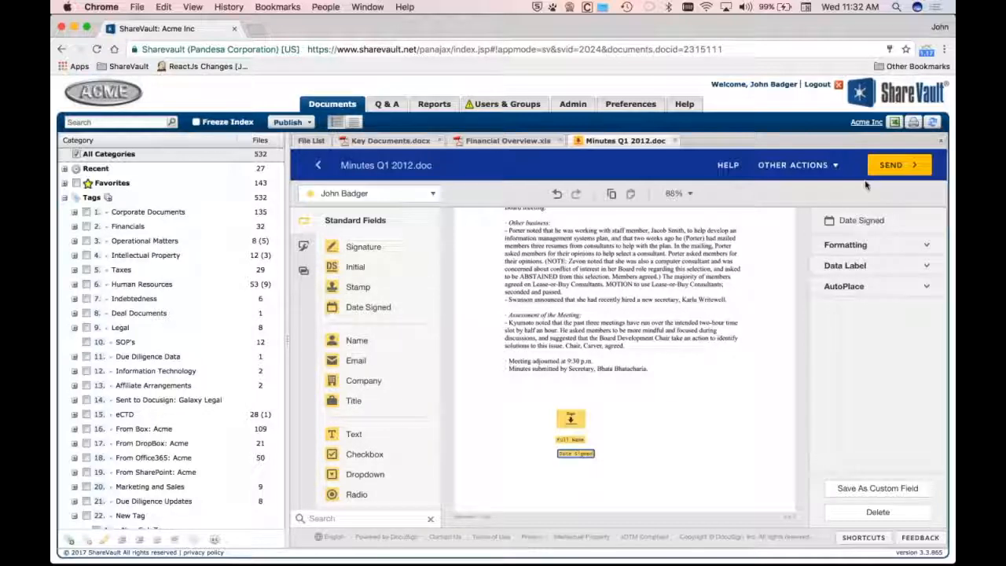
left_click(896, 165)
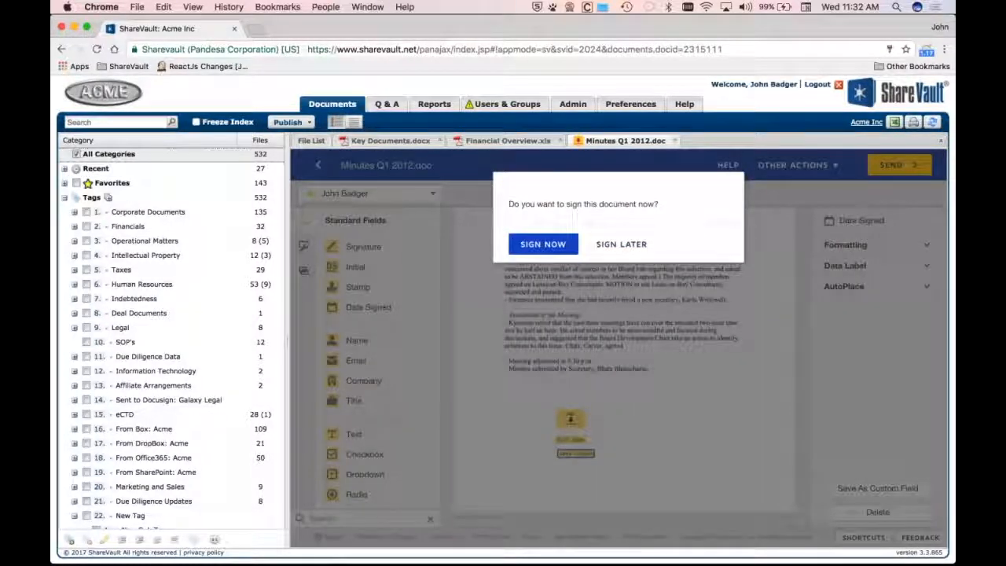
left_click(633, 243)
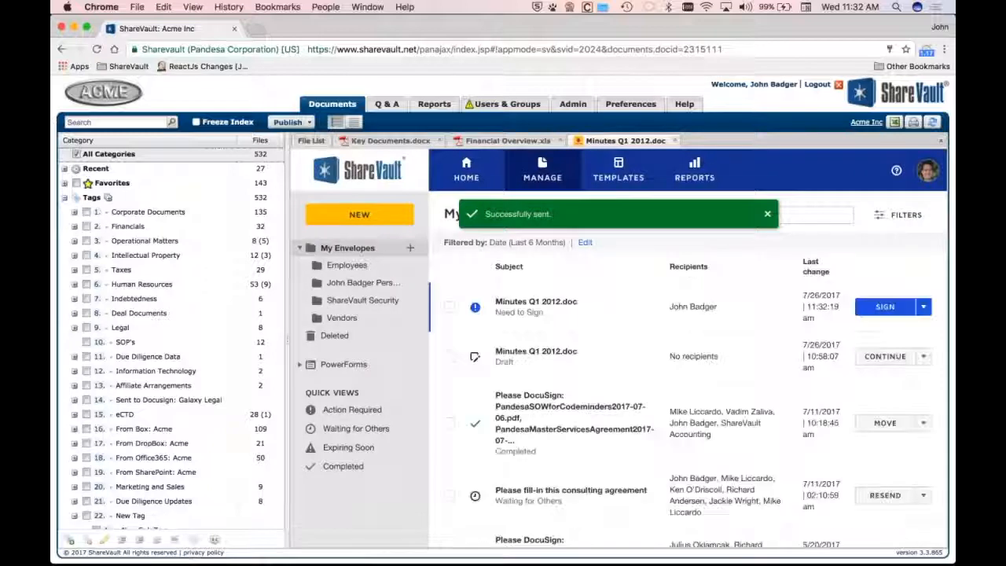